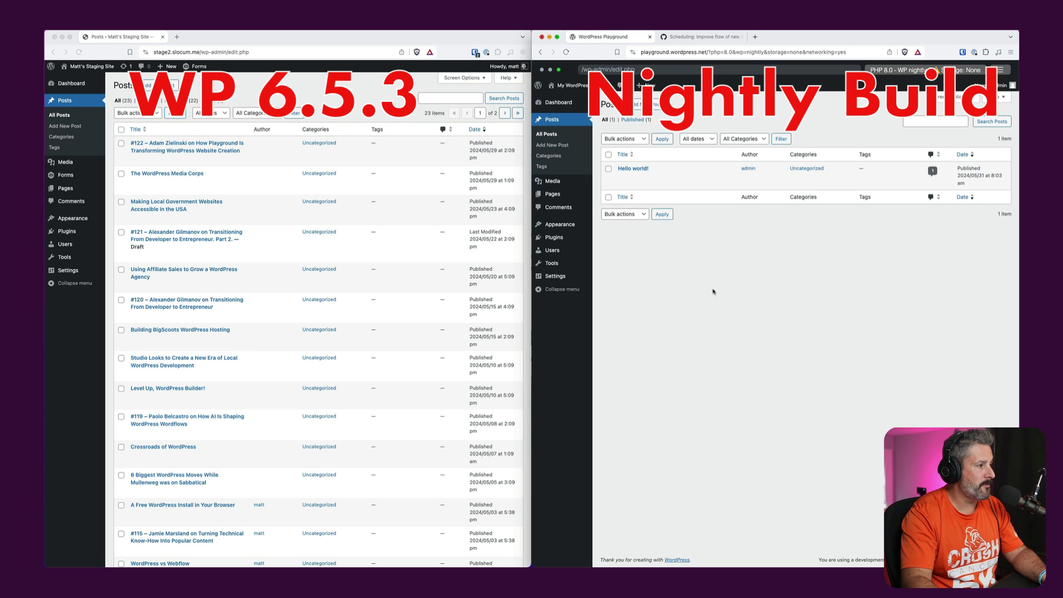
# Open Hello world! in the nightly editor and post #122 in the 6.5.3 editor.
pyautogui.click(401, 271)
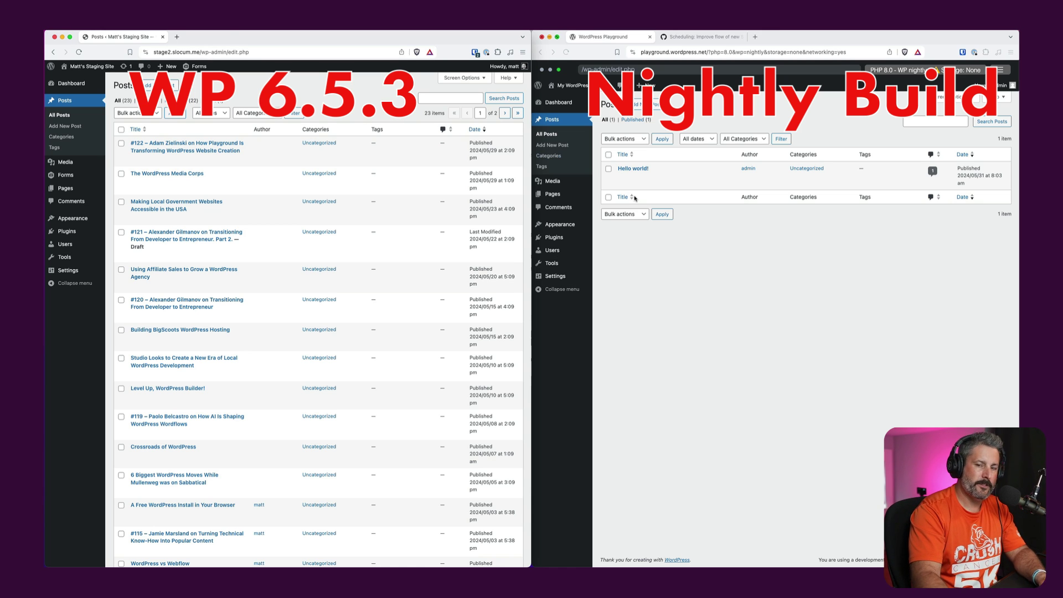
pyautogui.click(808, 333)
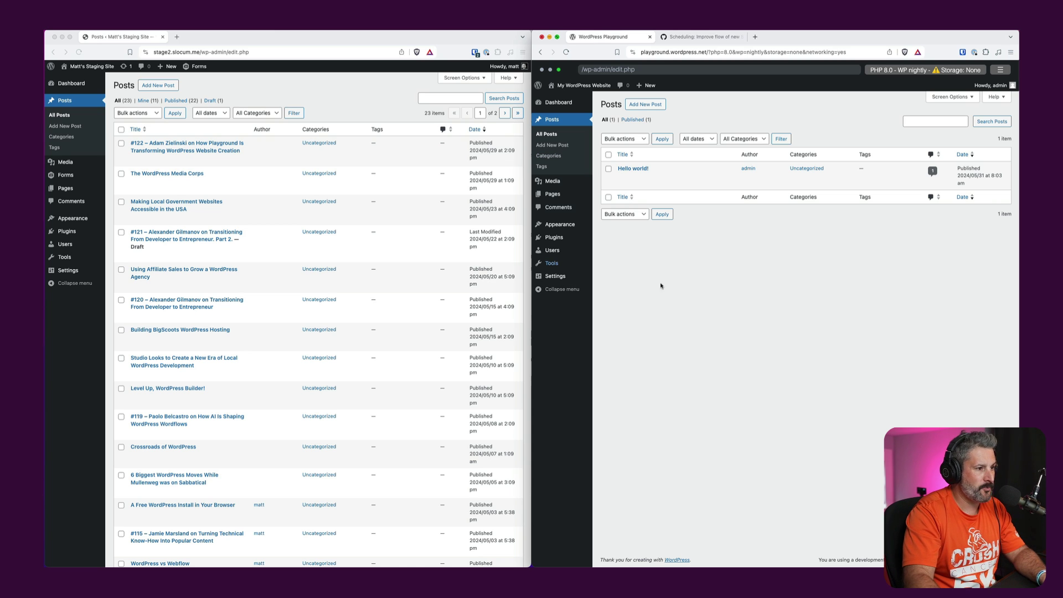
pyautogui.moveTo(637, 188)
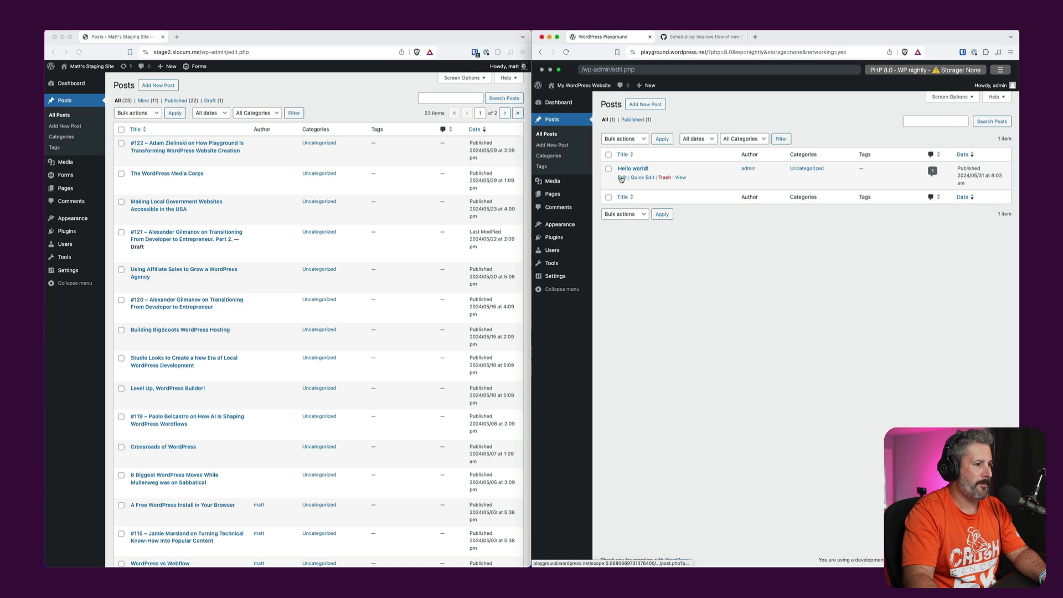
pyautogui.click(621, 179)
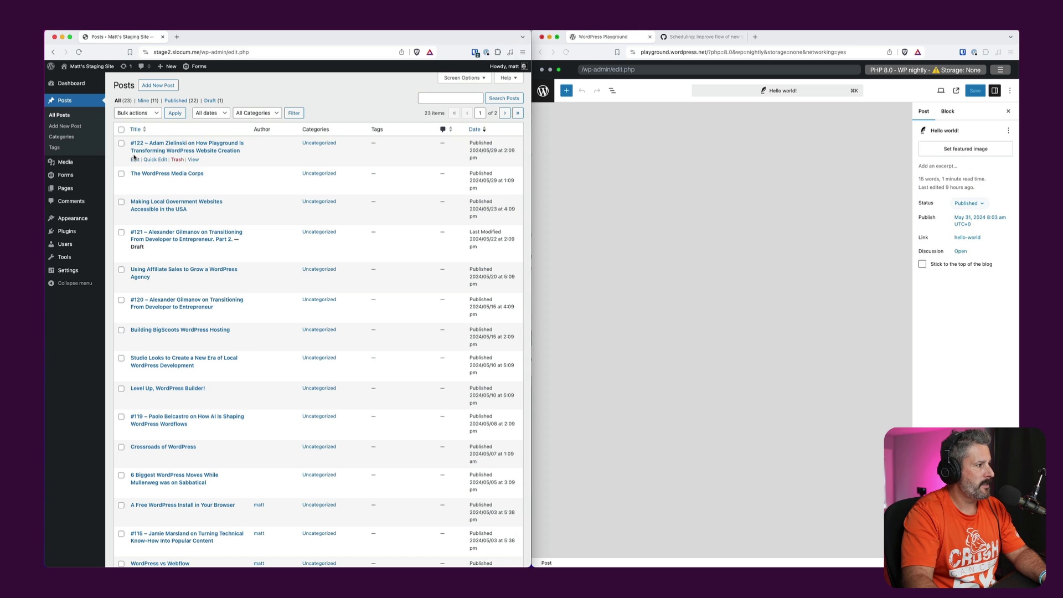
pyautogui.click(136, 159)
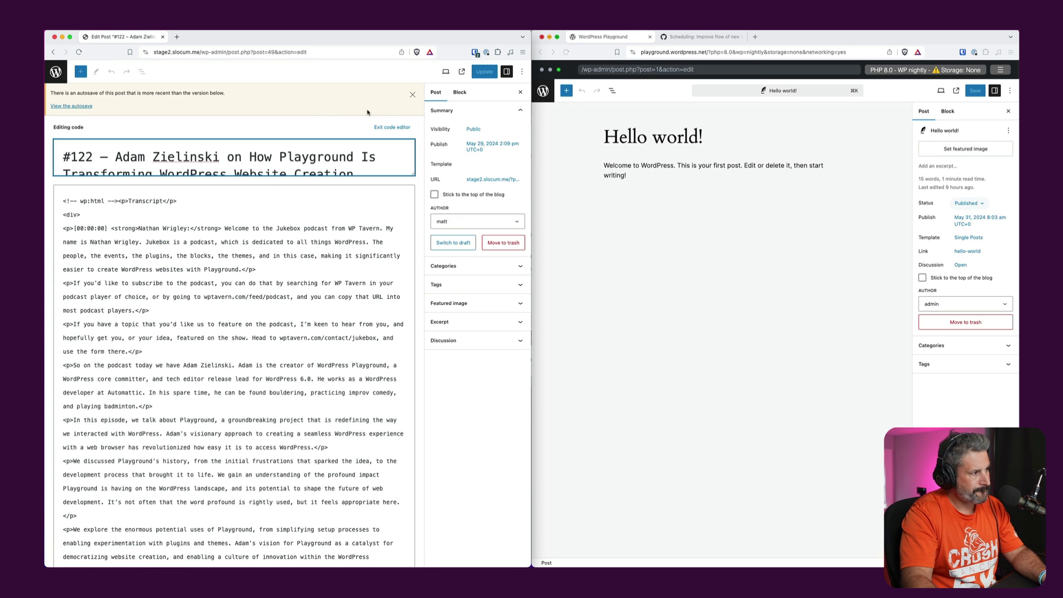
# Return post #122 to visual editing and delete its Custom HTML transcript block.
pyautogui.click(413, 95)
pyautogui.click(391, 95)
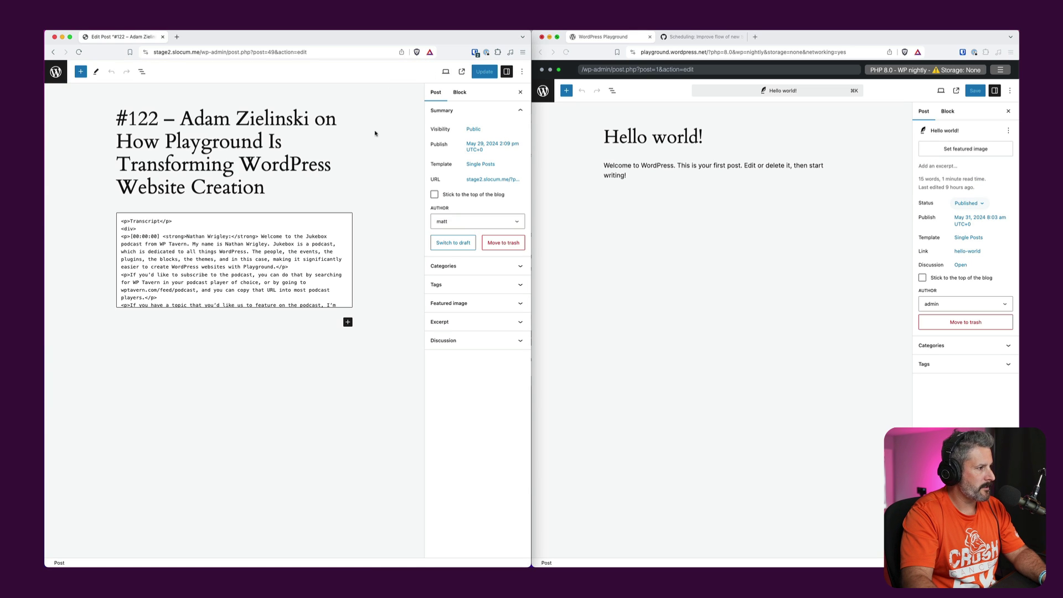
pyautogui.click(299, 267)
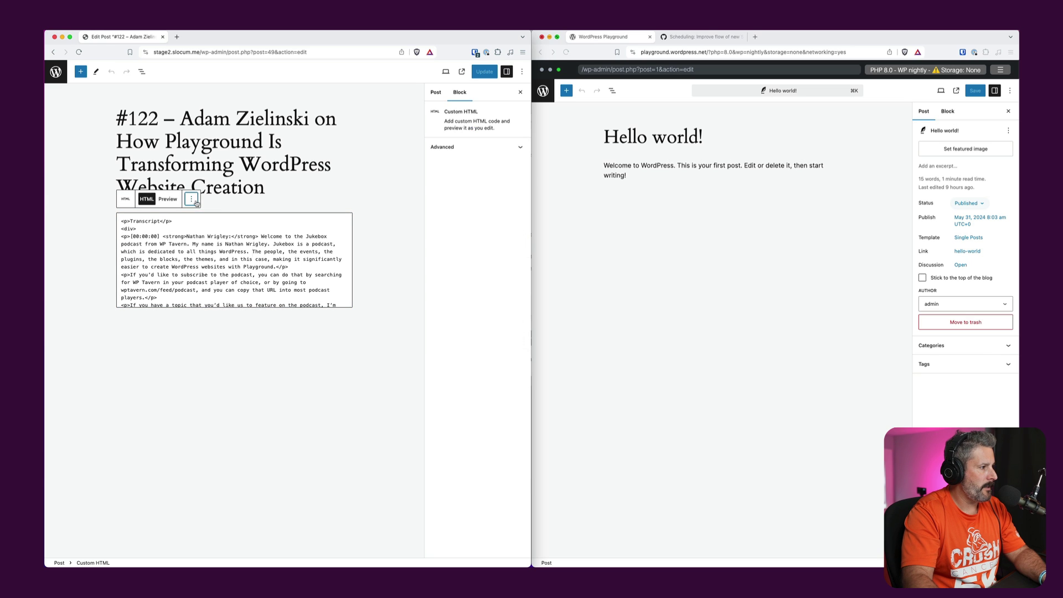
pyautogui.click(192, 200)
pyautogui.click(219, 361)
pyautogui.click(310, 318)
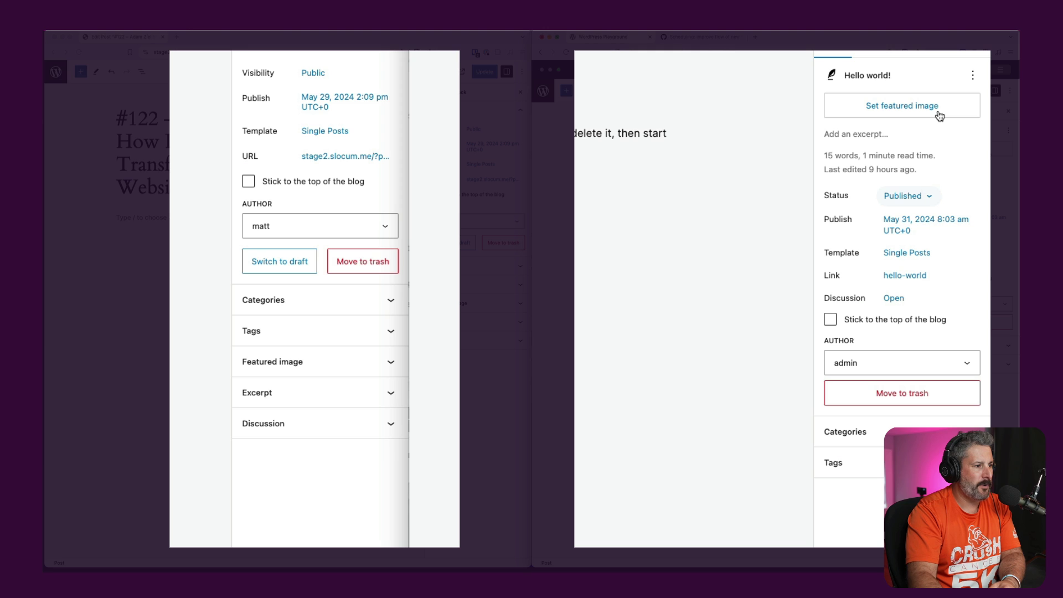
# Expand the Featured image panel in post #122's settings sidebar.
pyautogui.click(389, 363)
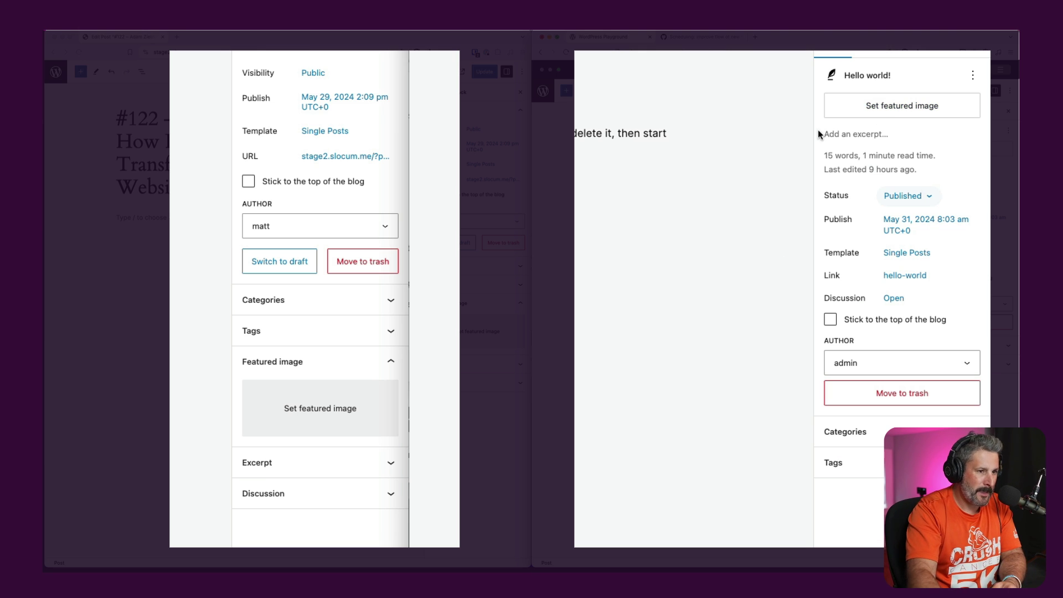
# Open Hello world!'s excerpt popup and expand post #122's Excerpt panel, focusing both boxes.
pyautogui.click(852, 135)
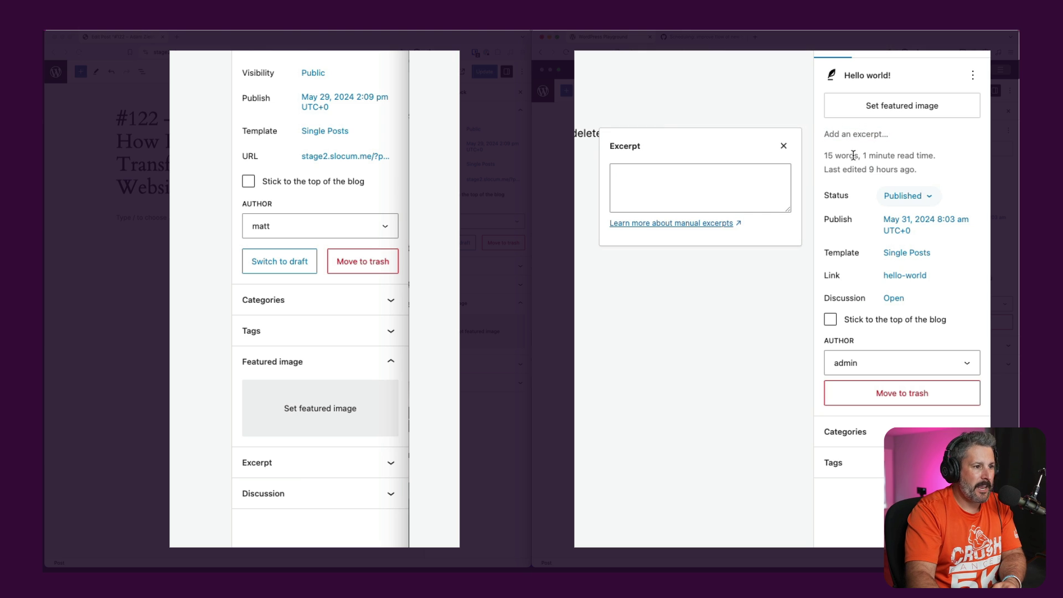
pyautogui.click(747, 184)
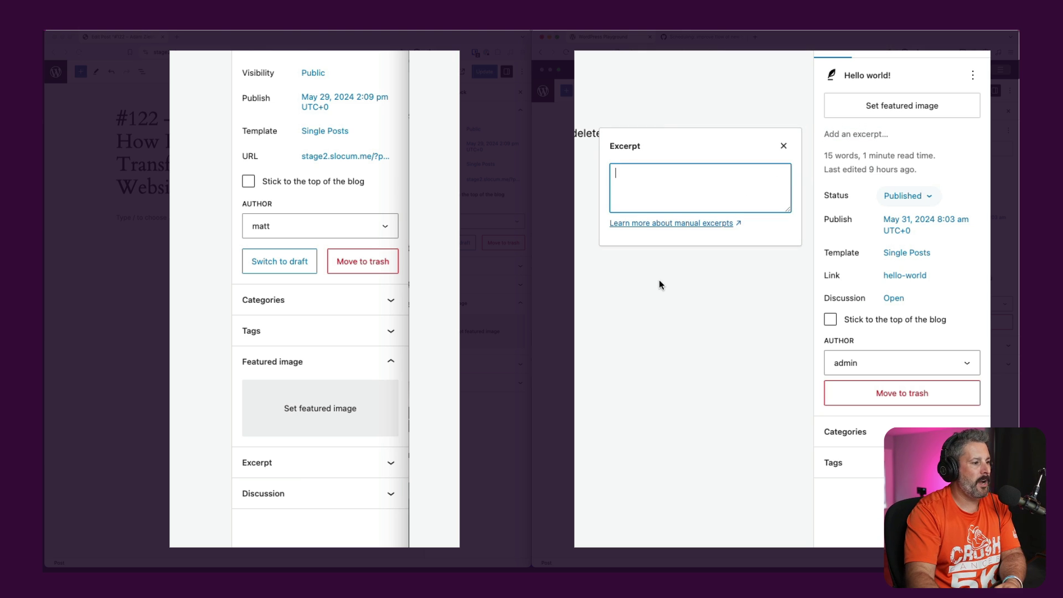
pyautogui.click(325, 463)
pyautogui.click(308, 518)
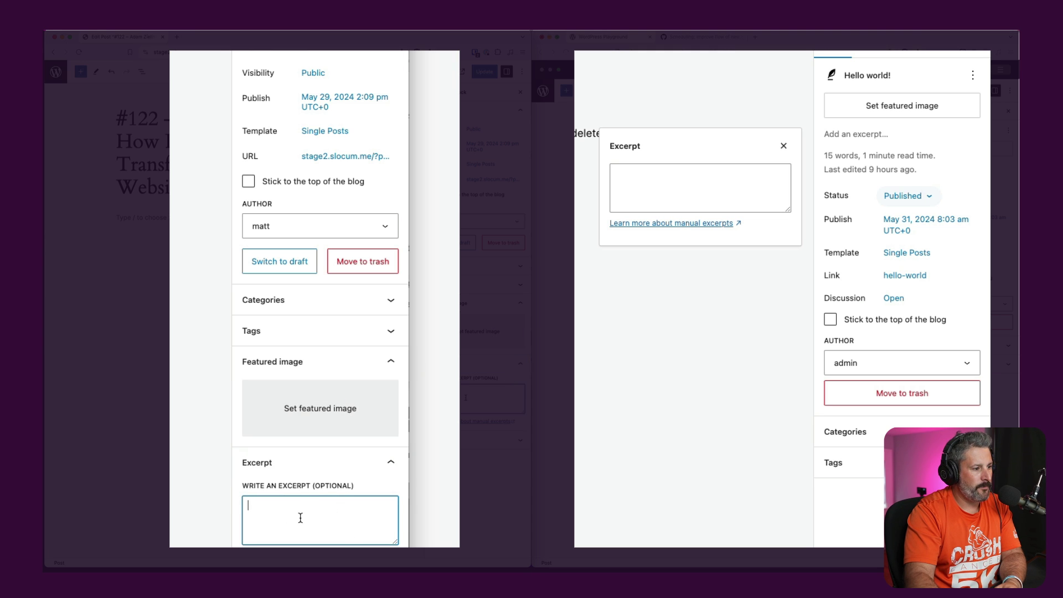
# Close Hello world!'s Excerpt popover without entering any excerpt text.
pyautogui.click(839, 133)
pyautogui.click(845, 136)
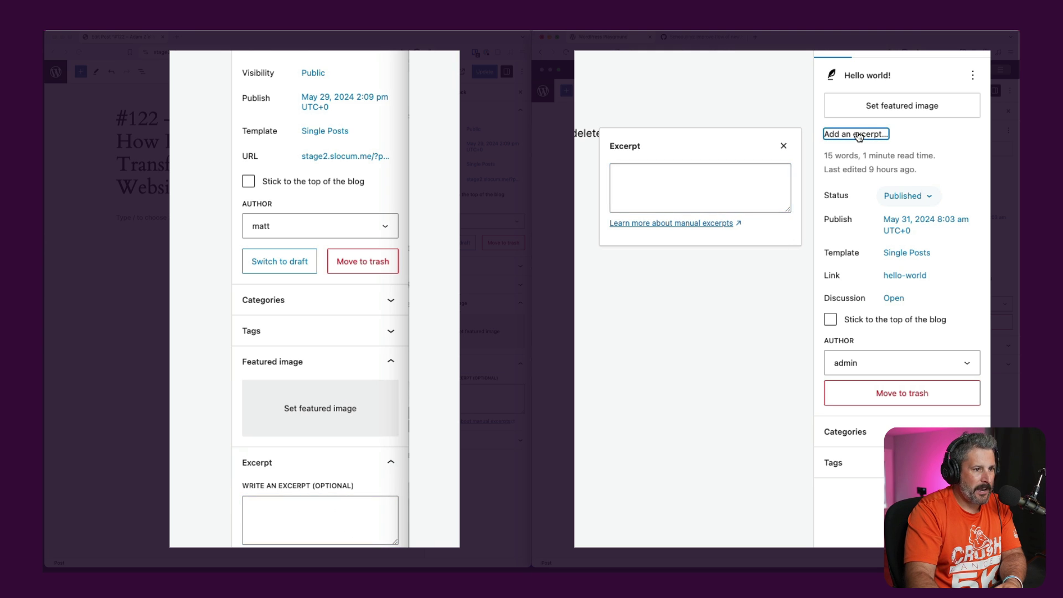
pyautogui.click(849, 137)
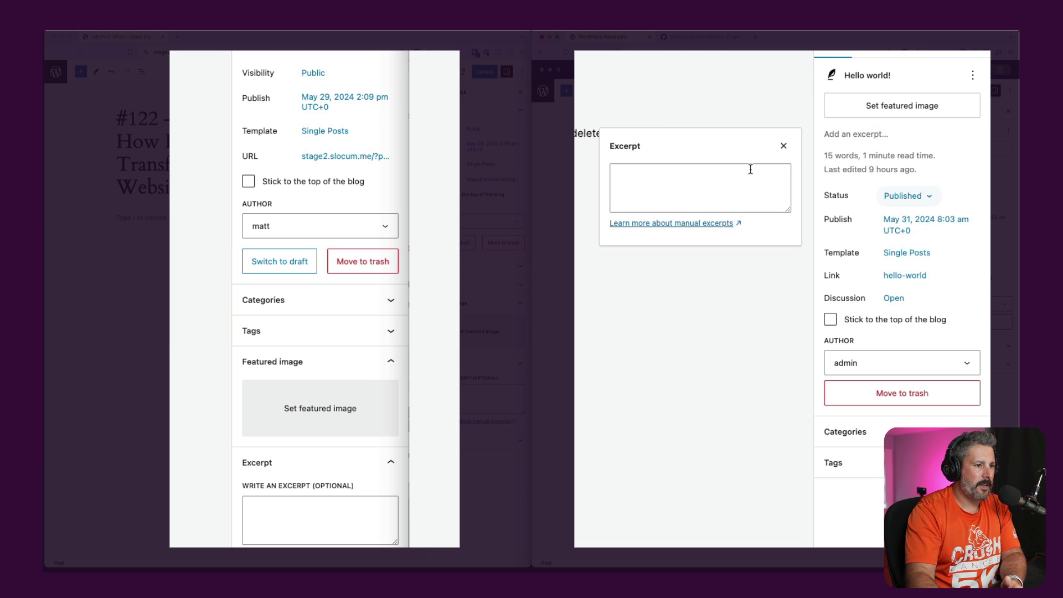
pyautogui.click(724, 172)
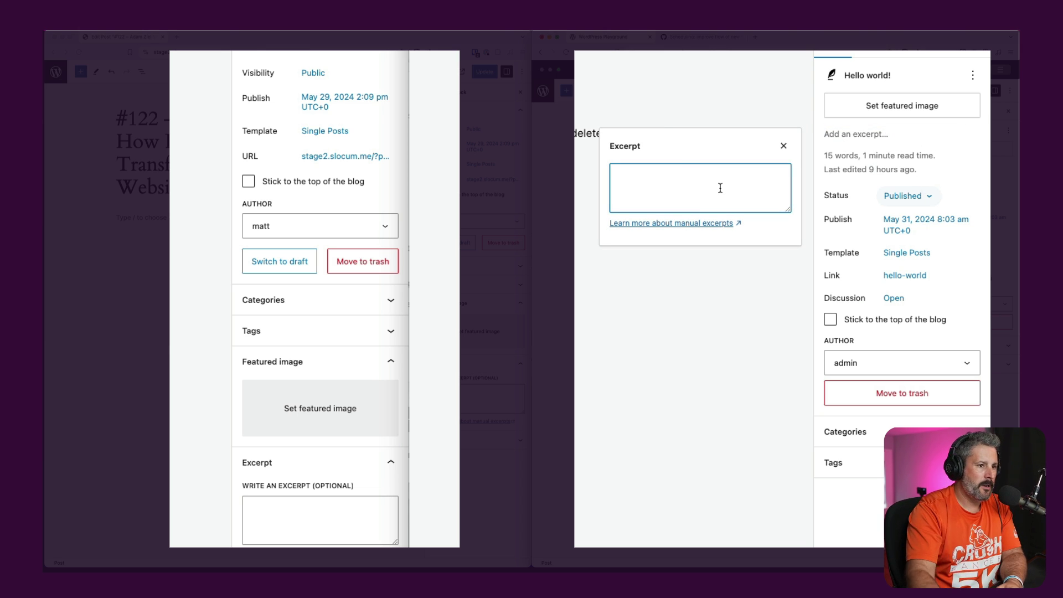
pyautogui.click(783, 146)
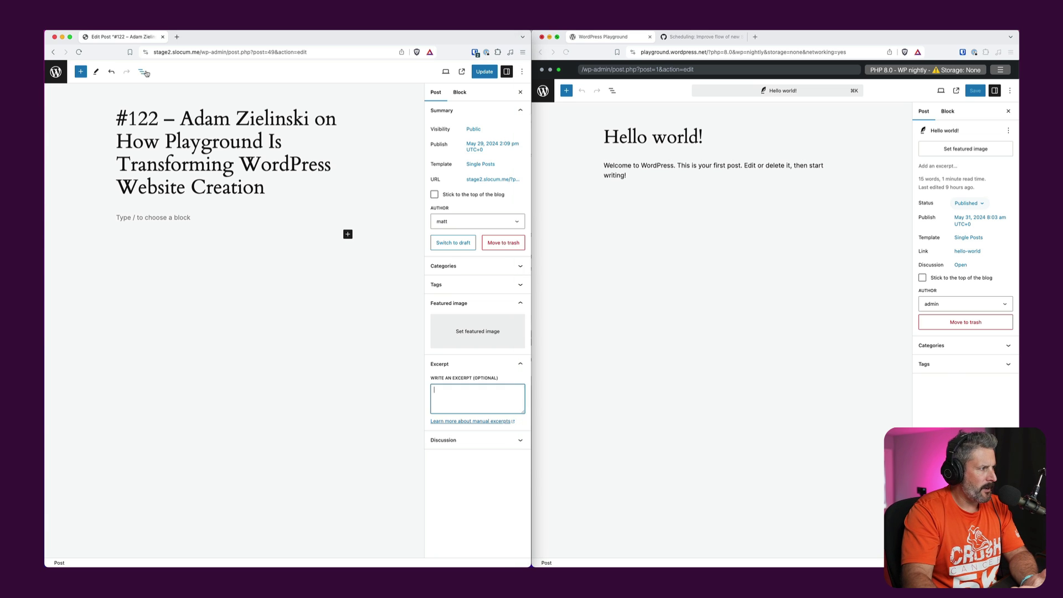
pyautogui.click(143, 72)
pyautogui.click(119, 93)
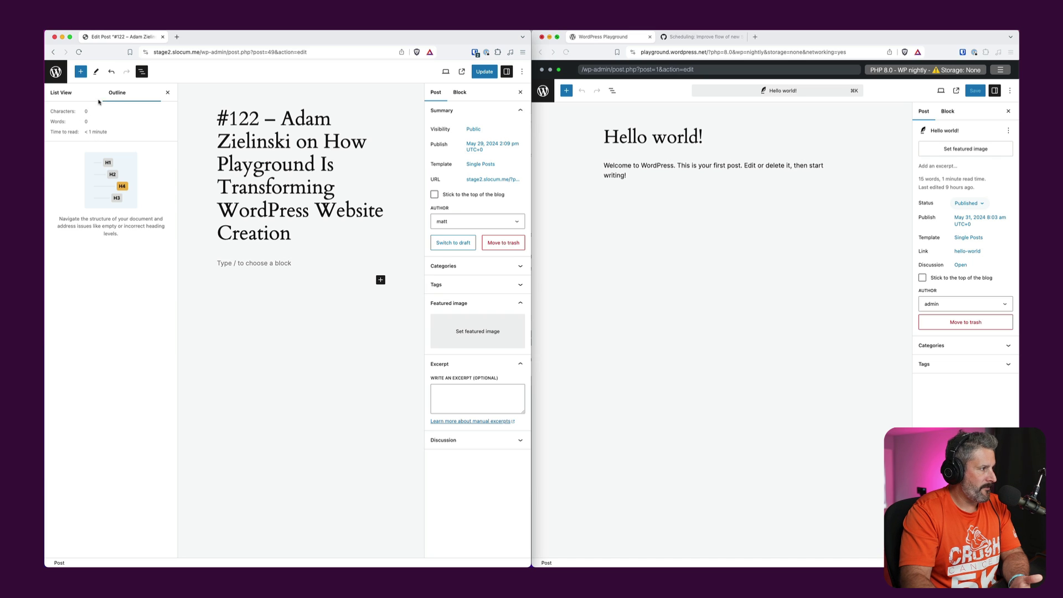
pyautogui.click(611, 90)
pyautogui.click(611, 90)
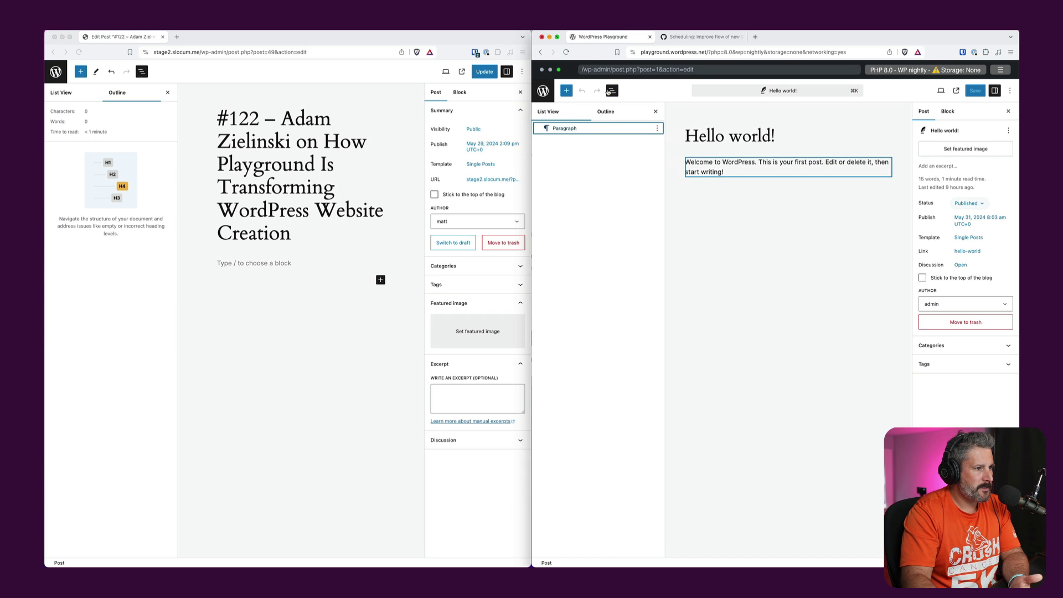
pyautogui.click(606, 111)
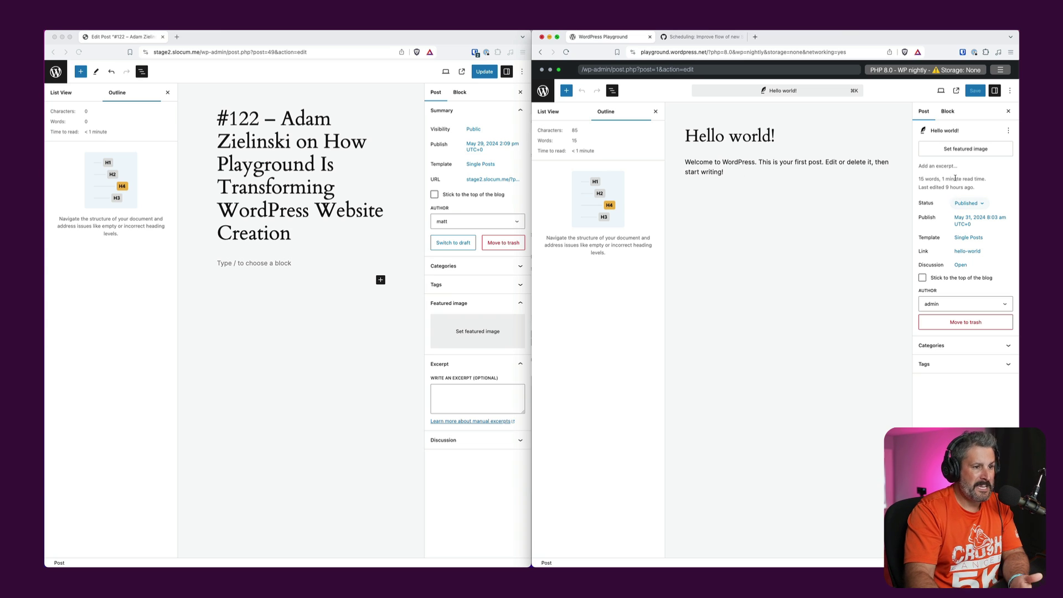
pyautogui.click(168, 94)
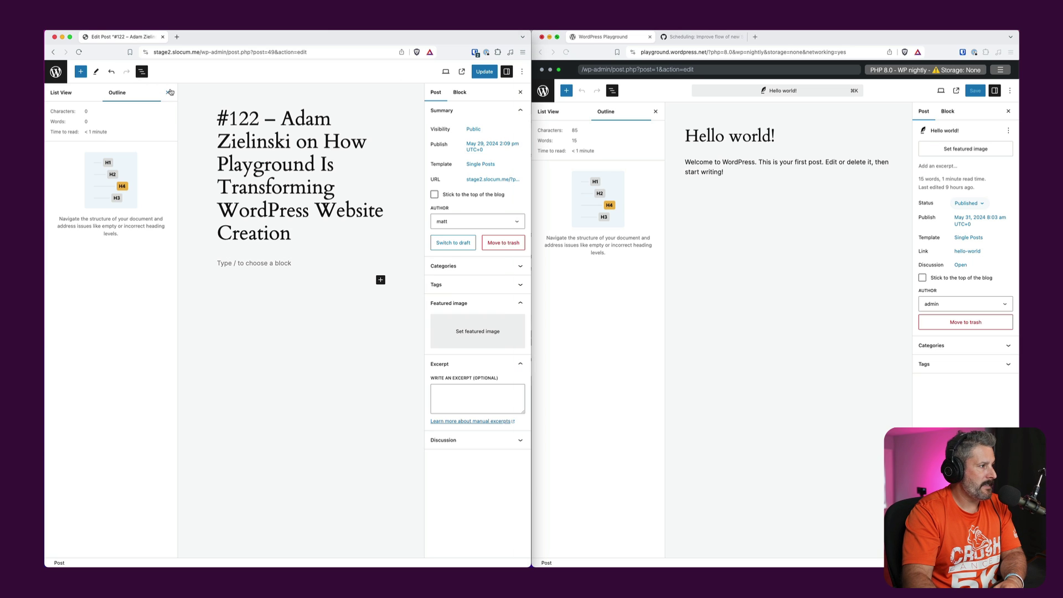
pyautogui.click(168, 94)
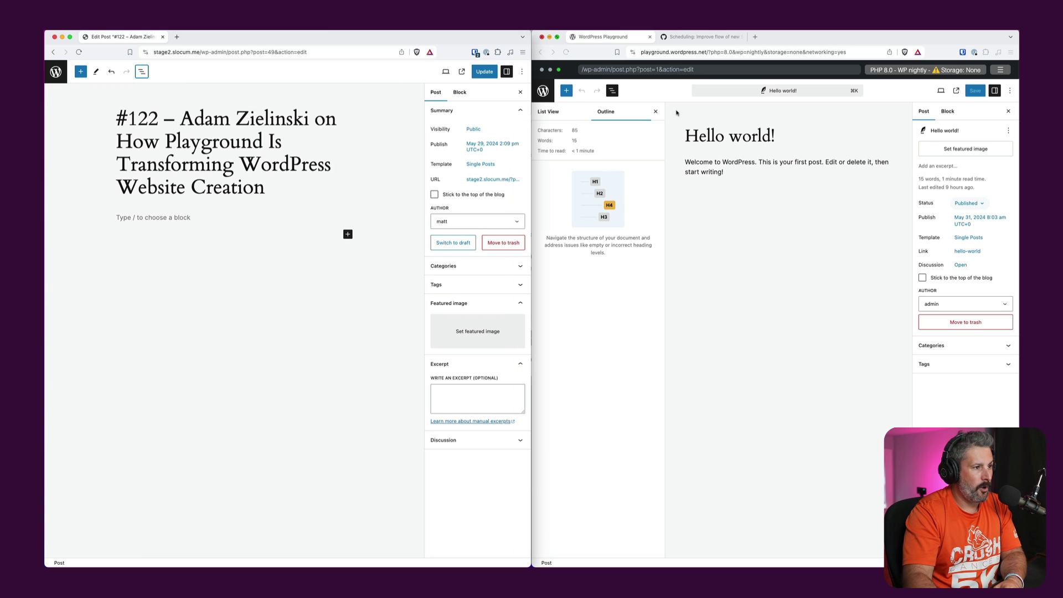
pyautogui.click(656, 111)
pyautogui.click(656, 112)
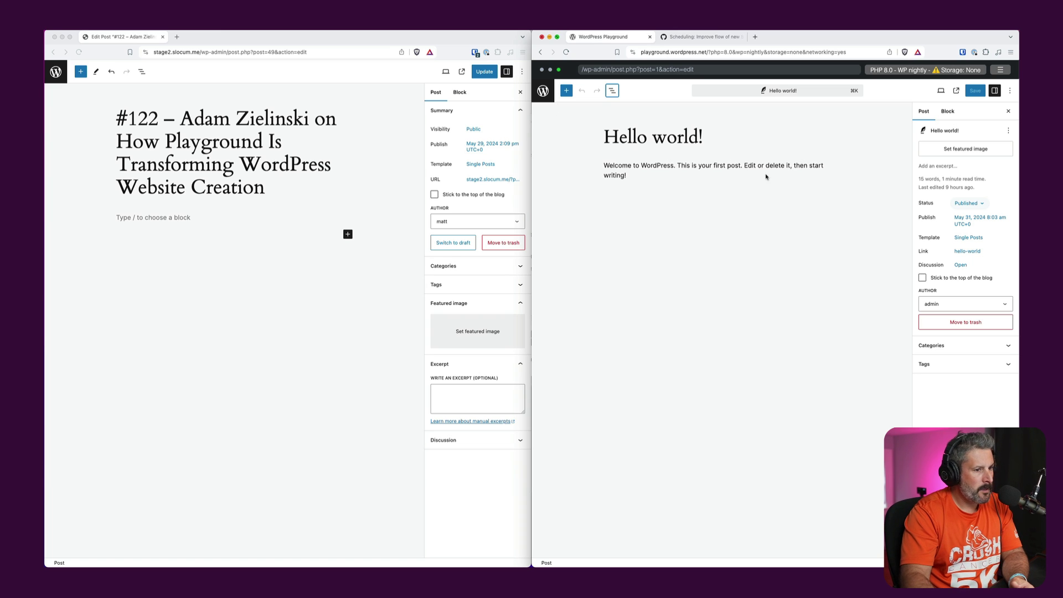
# Show Hello world!'s Published status options beside post #122's Public visibility options.
pyautogui.click(968, 203)
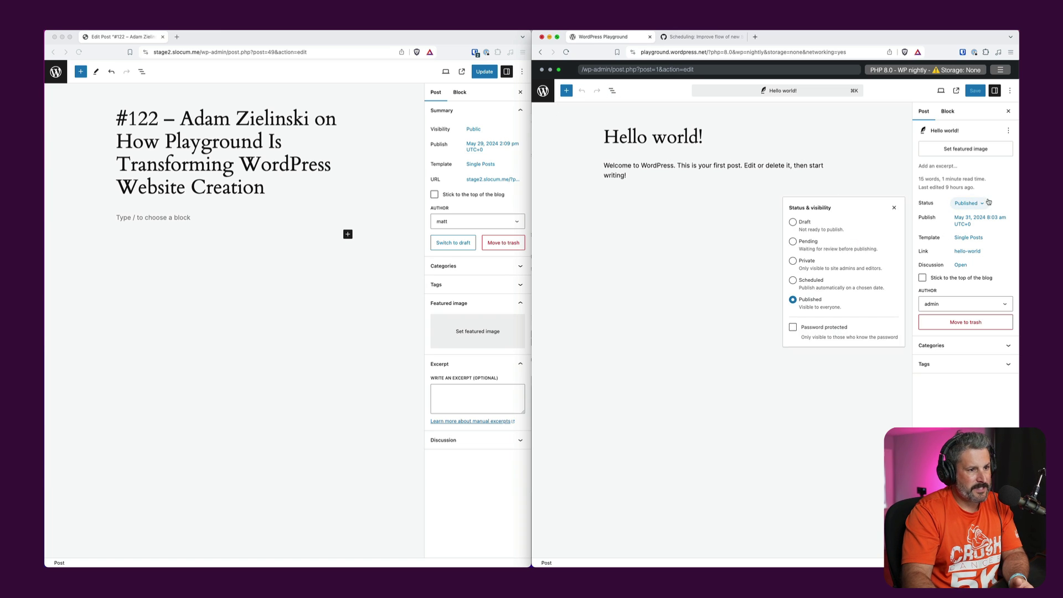
pyautogui.click(967, 203)
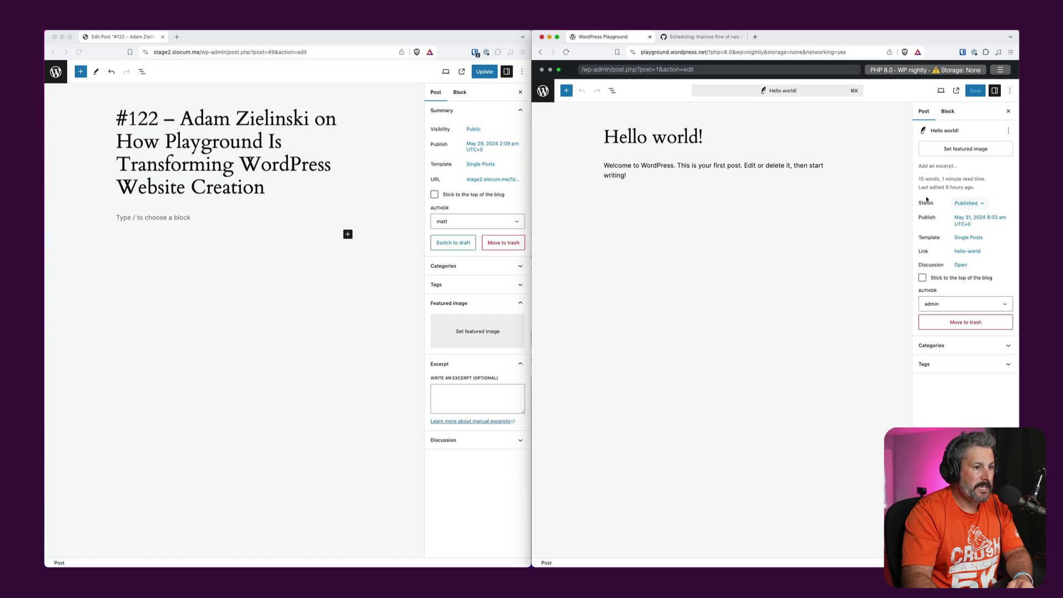
pyautogui.click(966, 204)
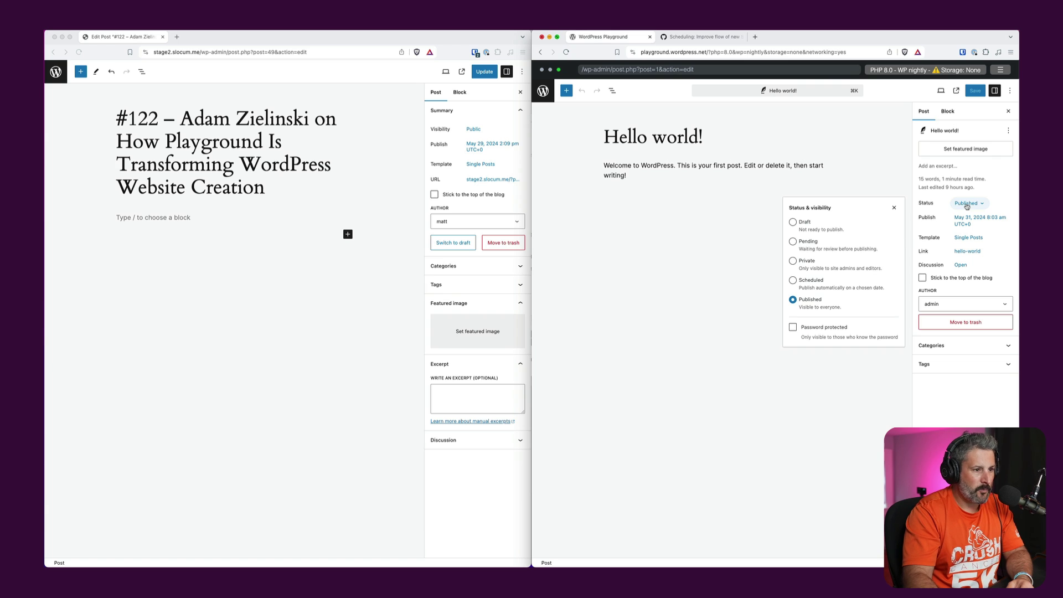
pyautogui.click(482, 126)
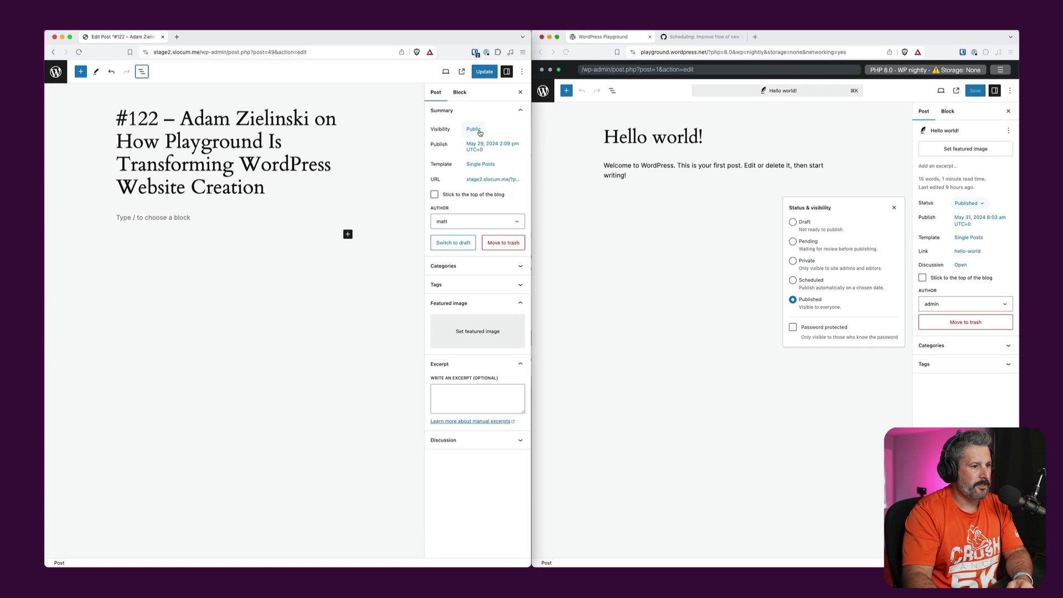
pyautogui.click(474, 129)
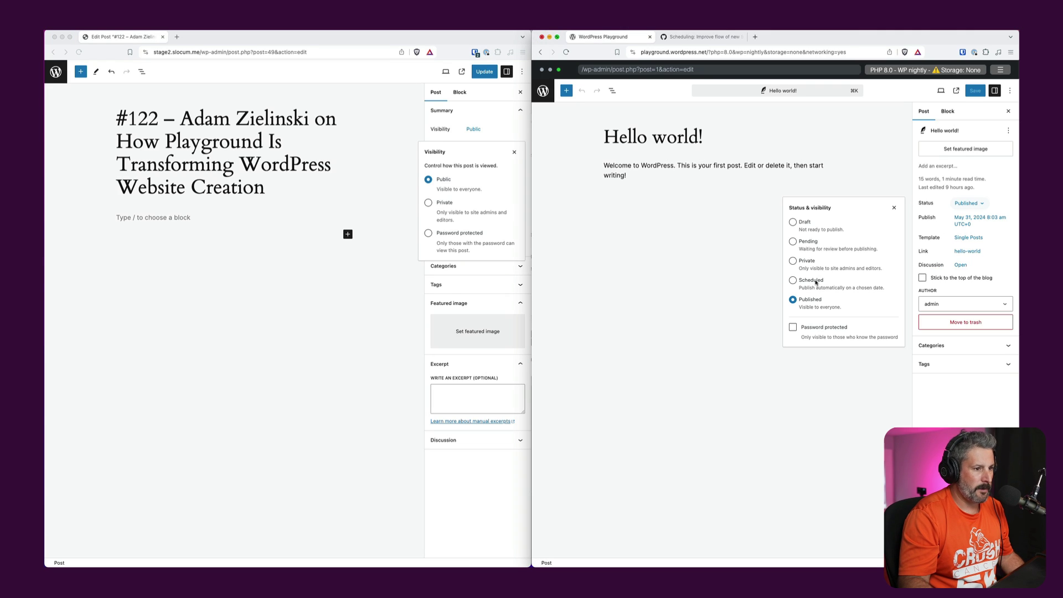
# Cycle through Draft, Pending, Private and settle Hello world! on Scheduled status.
pyautogui.click(793, 281)
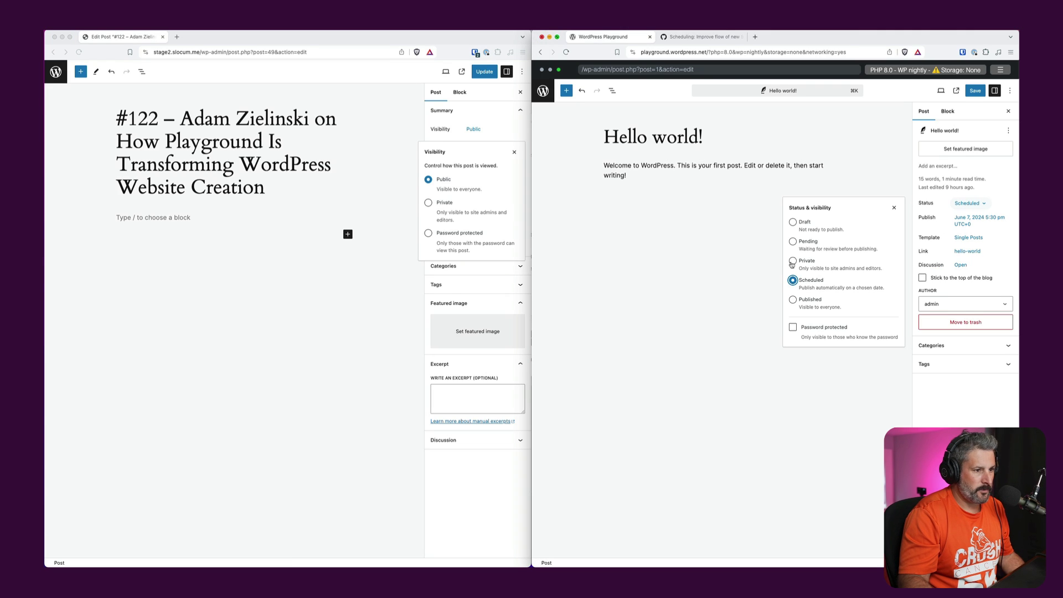
pyautogui.click(792, 262)
pyautogui.click(793, 242)
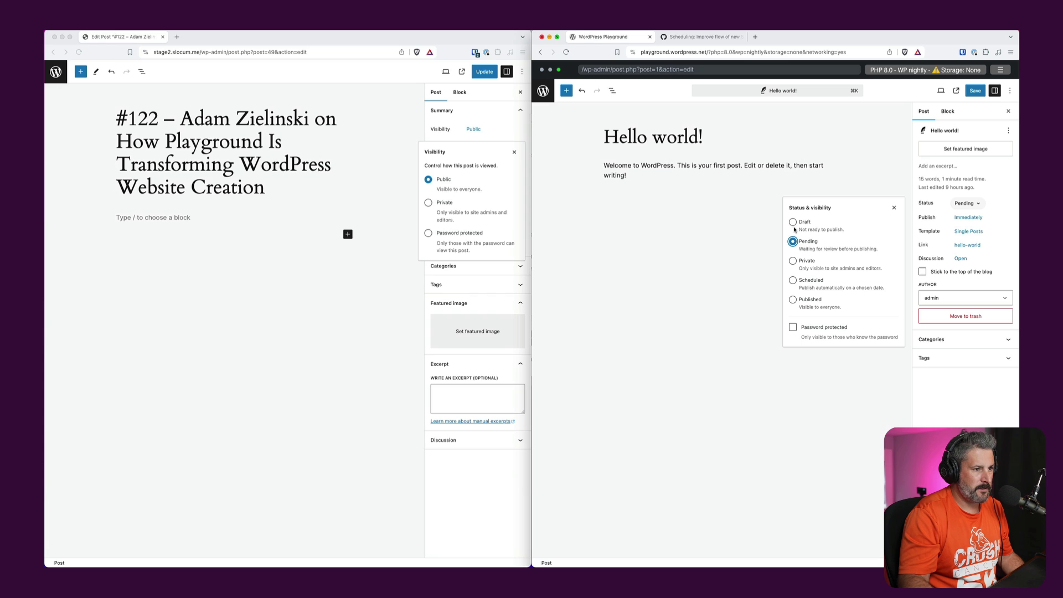
pyautogui.click(792, 222)
pyautogui.click(792, 242)
pyautogui.click(793, 261)
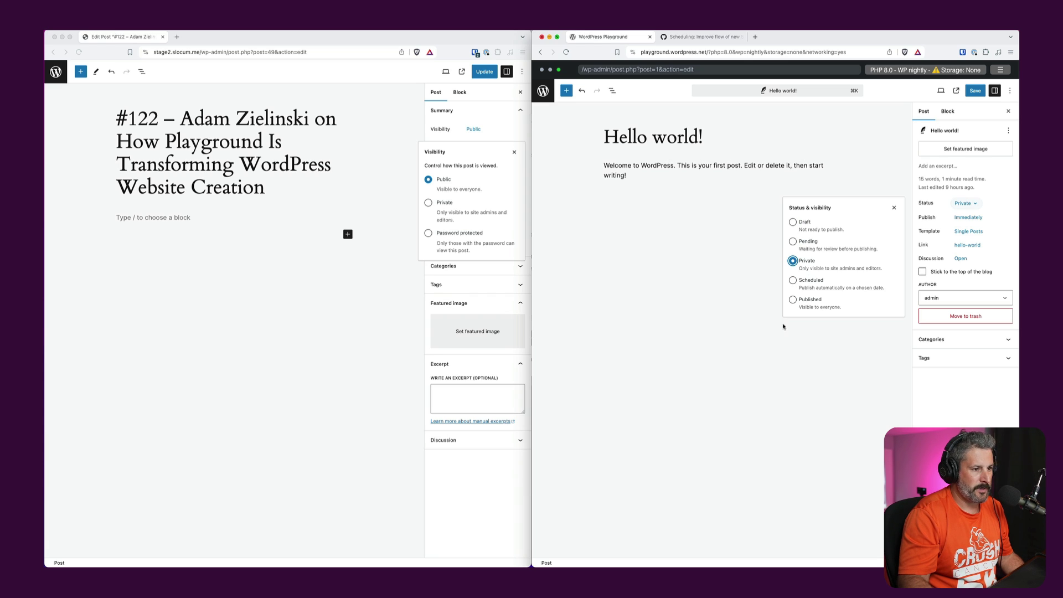
pyautogui.click(792, 281)
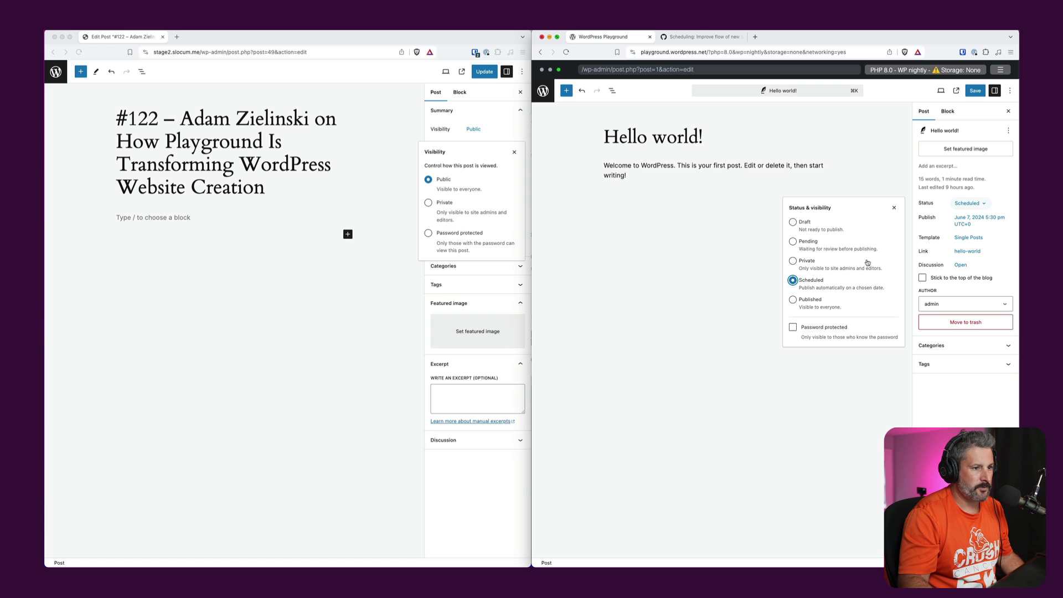
# Check the June 7, 2024 5:30 pm publish date and close both windows' popovers.
pyautogui.click(966, 222)
pyautogui.click(965, 222)
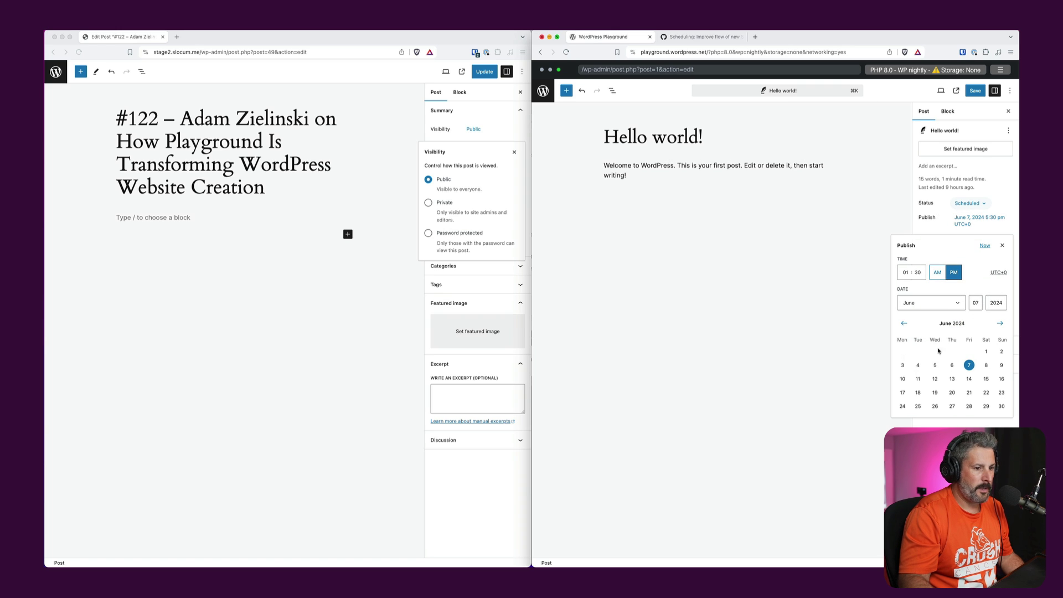
pyautogui.click(1007, 205)
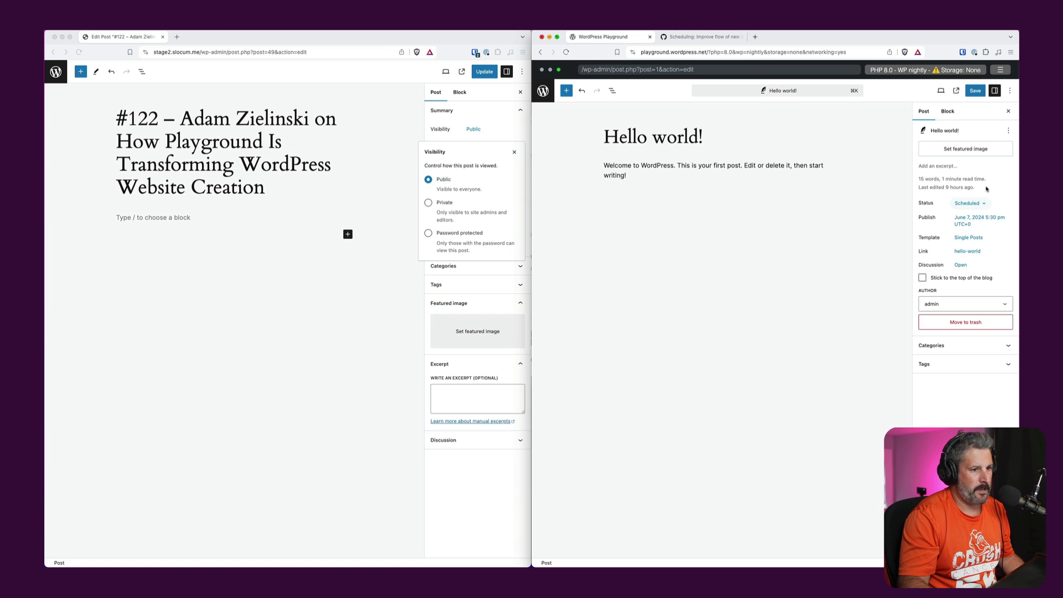
pyautogui.click(968, 203)
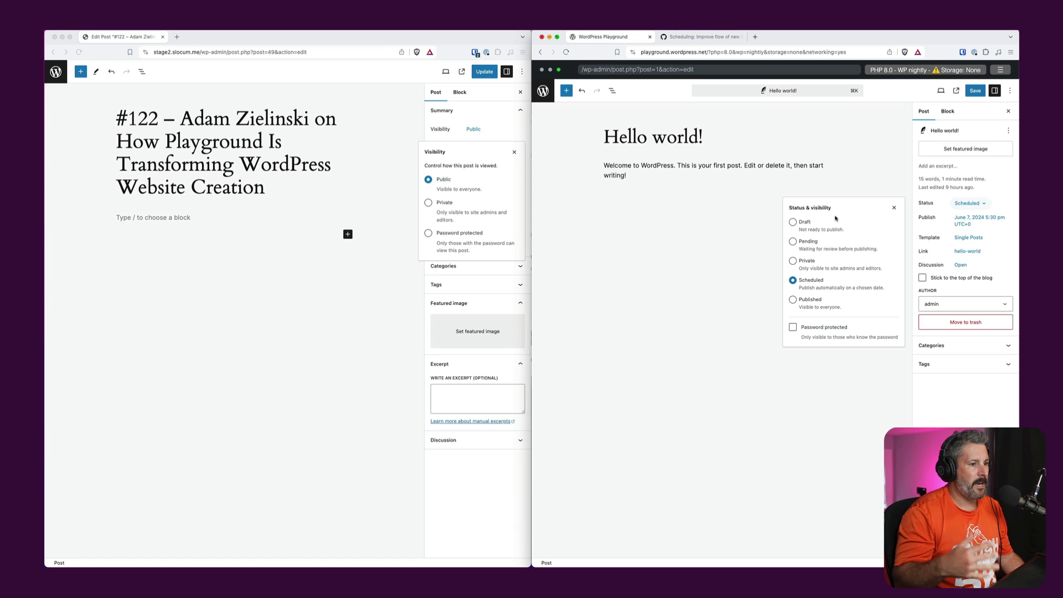
pyautogui.click(894, 207)
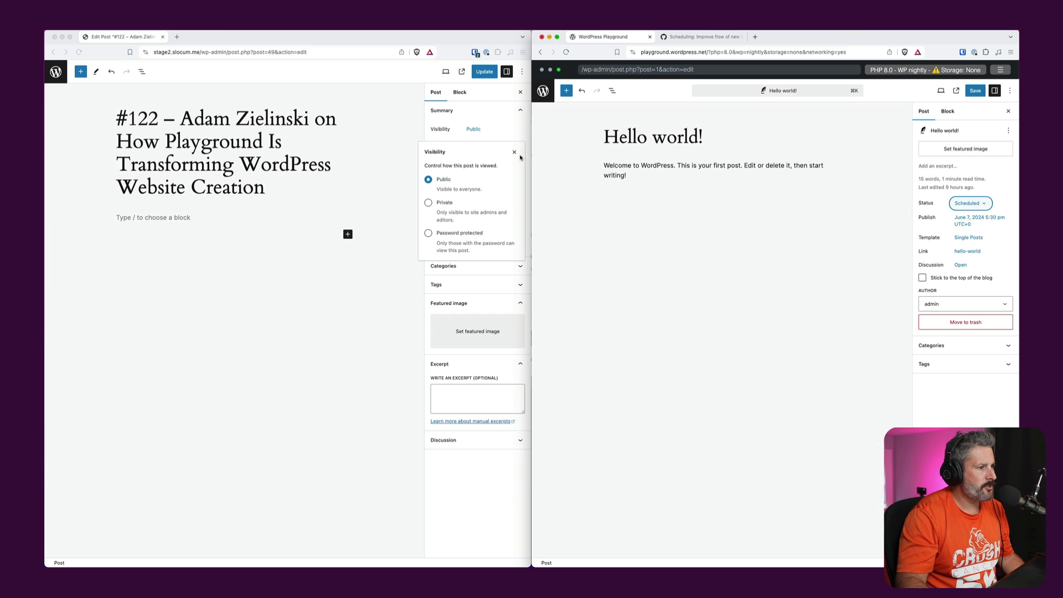
pyautogui.click(513, 152)
pyautogui.click(514, 151)
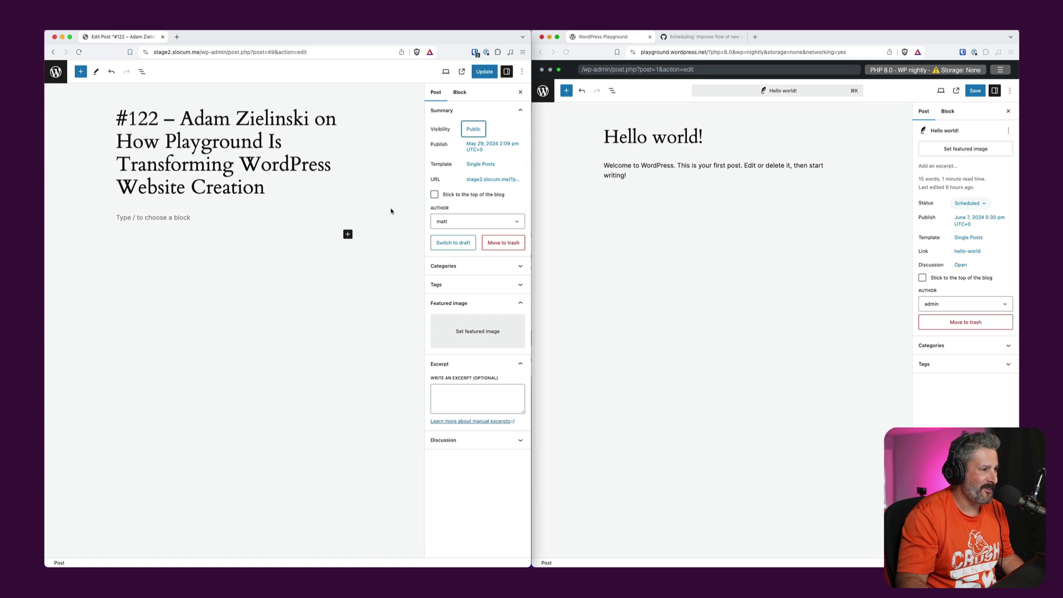
pyautogui.click(1001, 239)
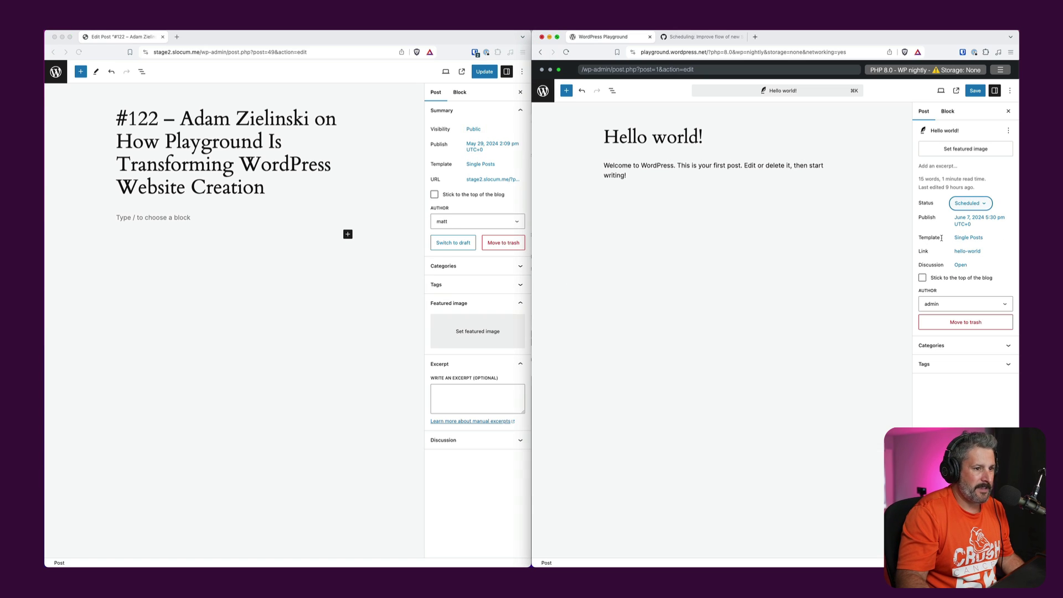
# Preview Hello world! in its Single Posts template, then leave without saving the scheduling.
pyautogui.click(973, 238)
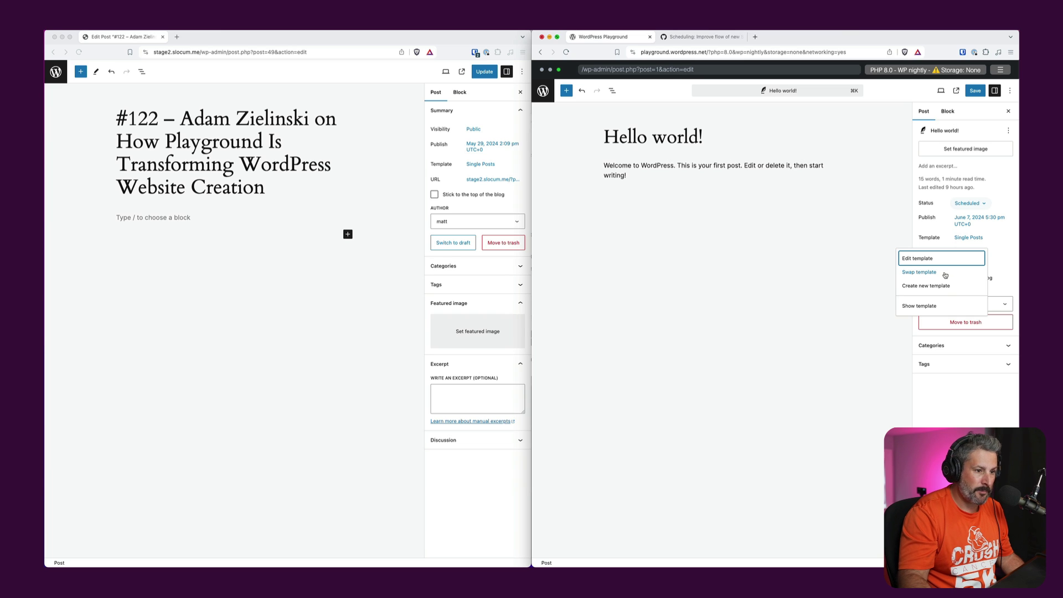
pyautogui.click(929, 306)
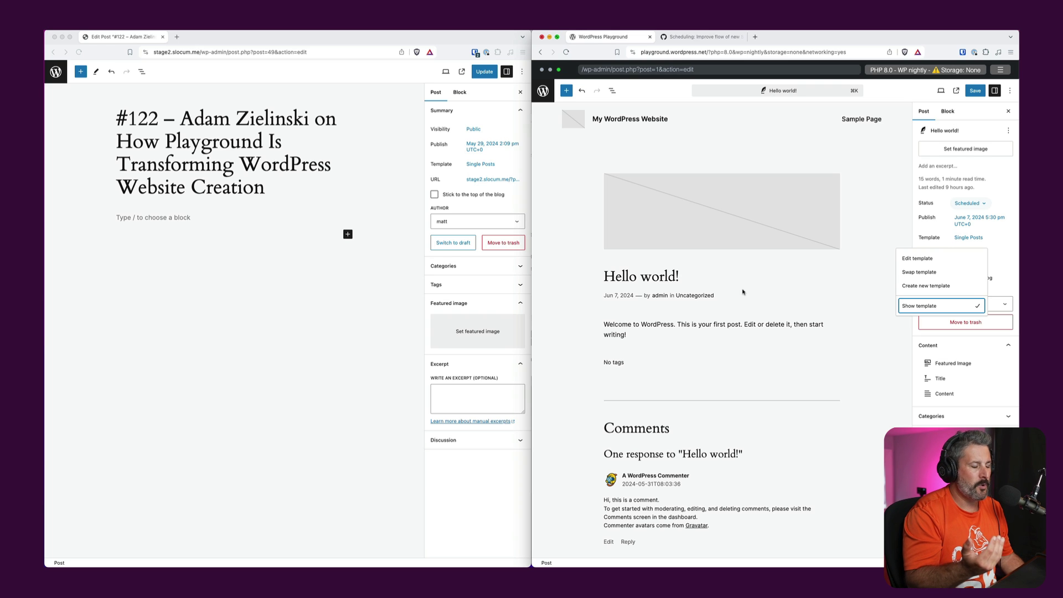
pyautogui.click(481, 164)
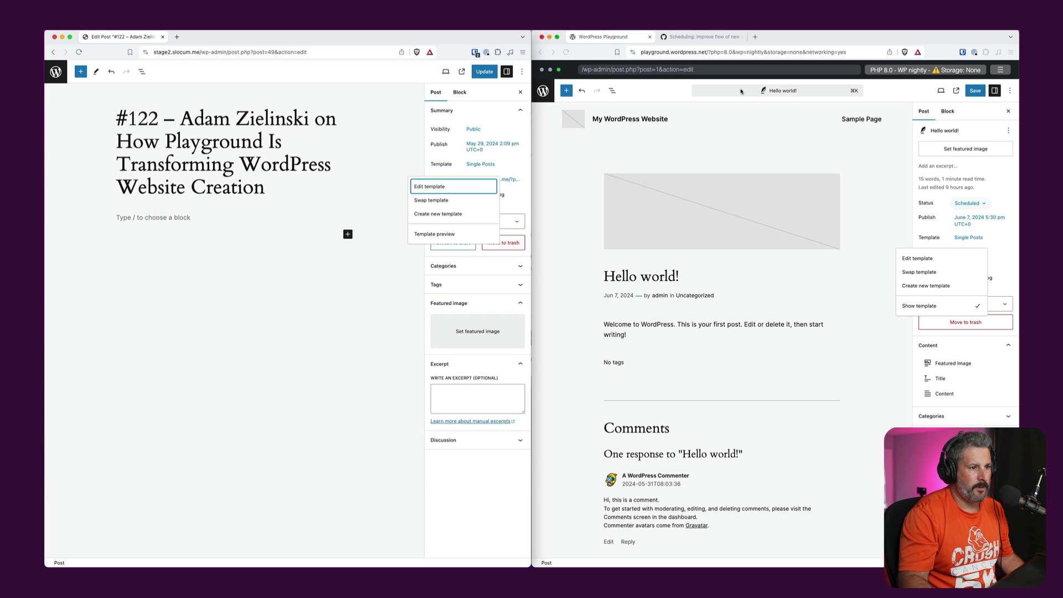
pyautogui.click(540, 52)
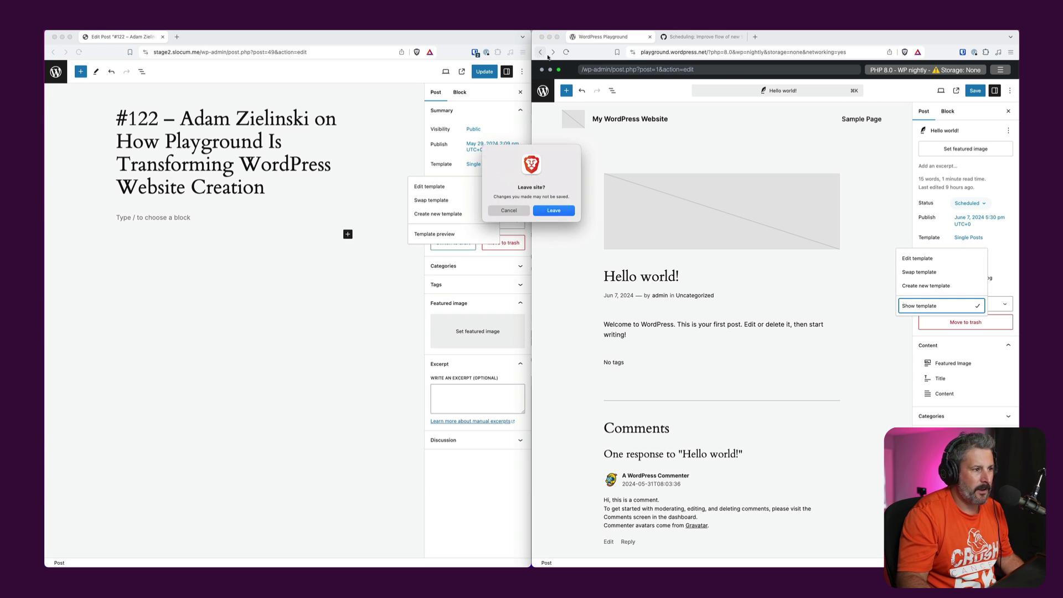
pyautogui.click(545, 201)
# Dismiss the template options and view both posts' full URL and link details.
pyautogui.click(521, 285)
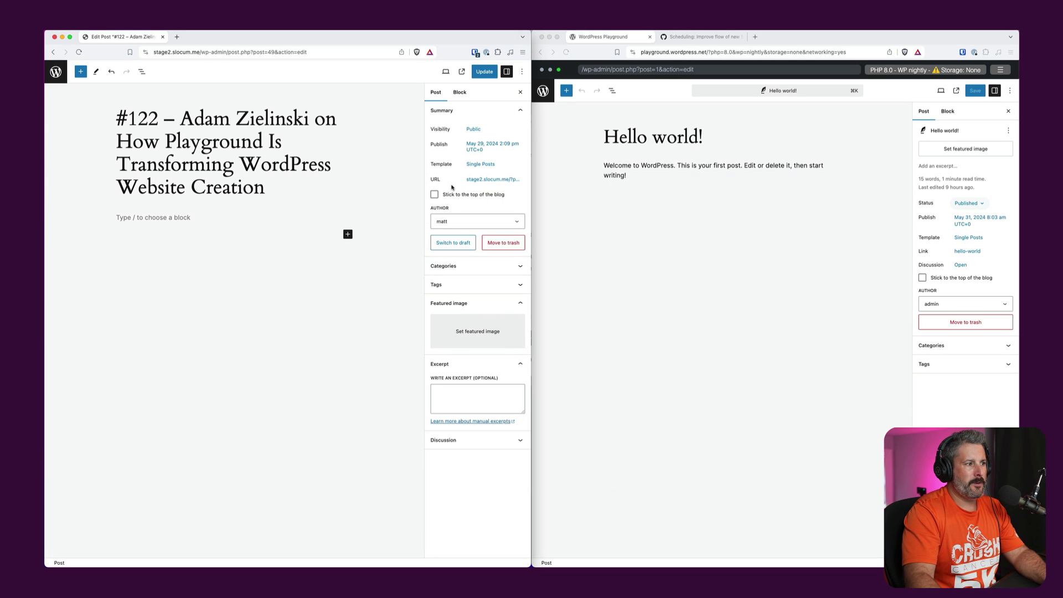
pyautogui.click(481, 179)
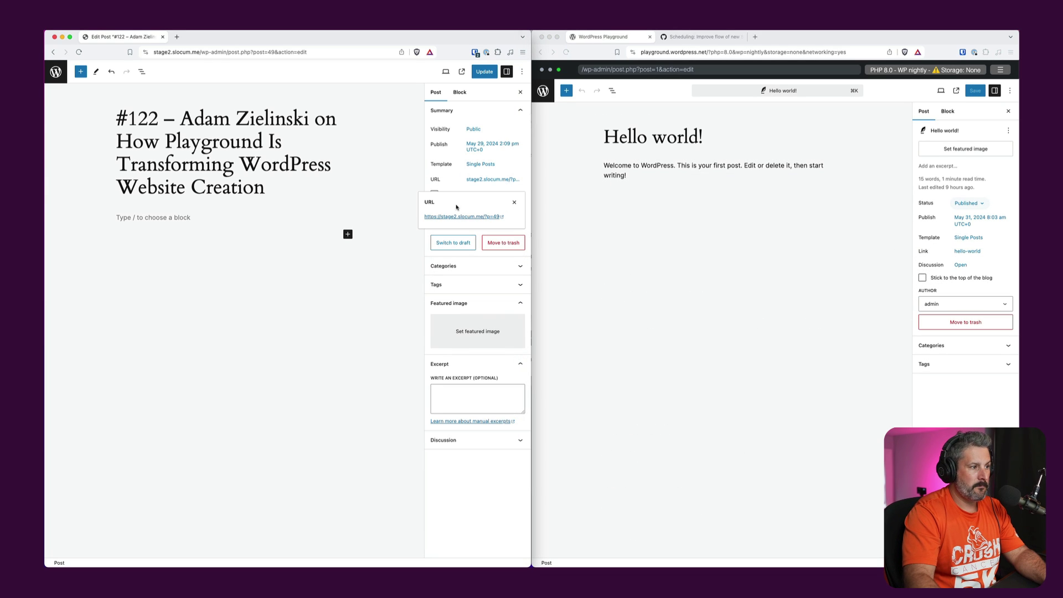
pyautogui.click(910, 251)
pyautogui.click(967, 251)
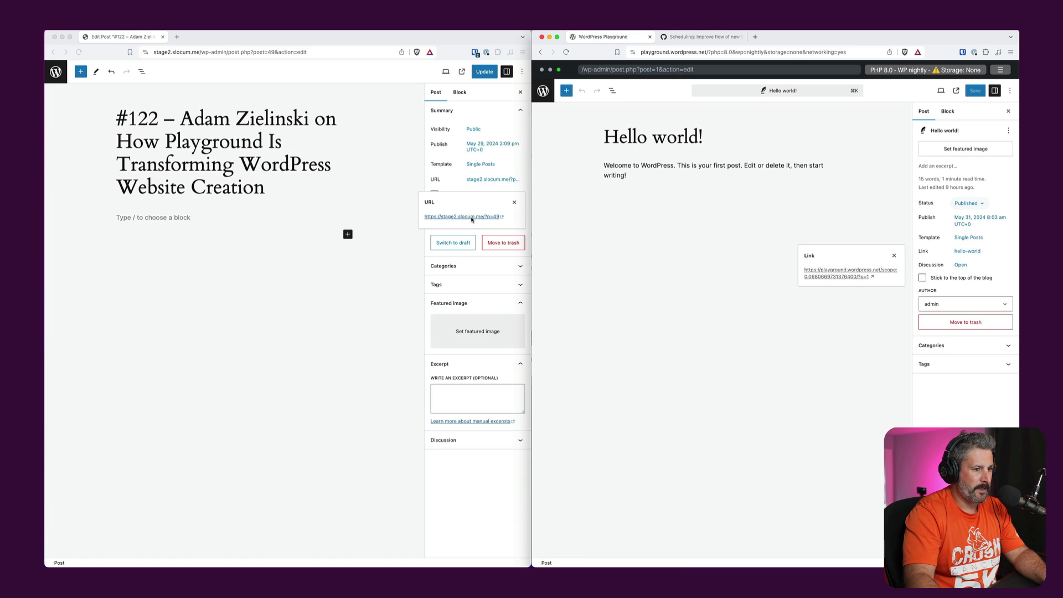
pyautogui.click(457, 184)
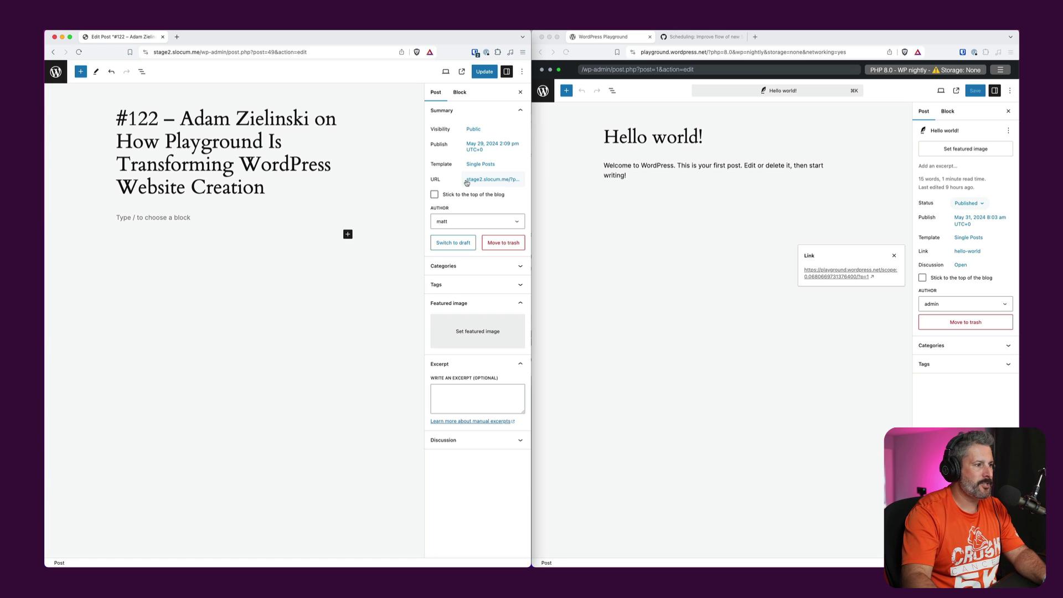
pyautogui.click(1001, 268)
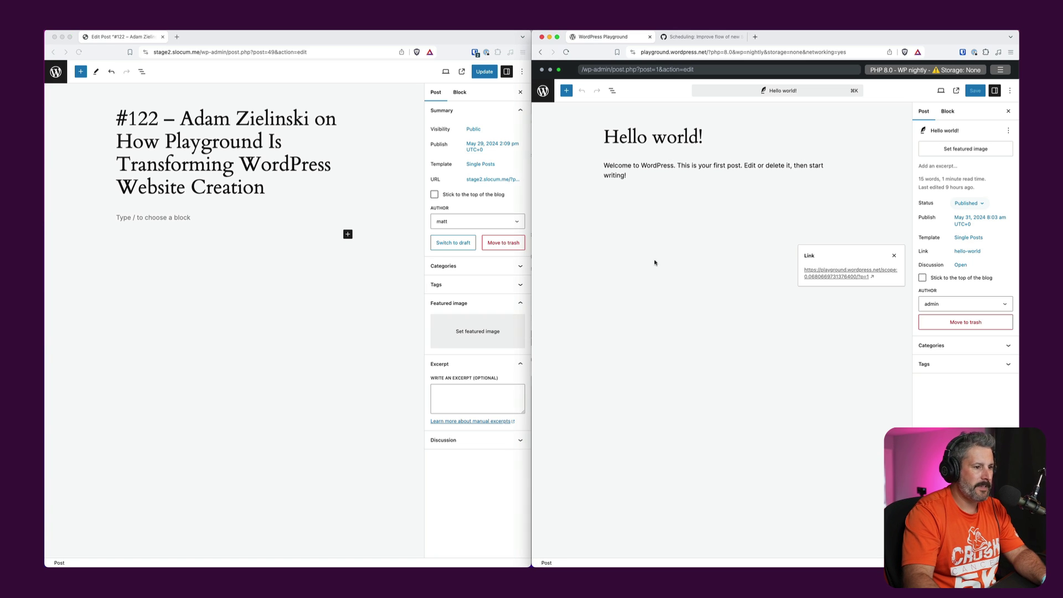
# Tick Stick to the top of the blog for both posts.
pyautogui.click(434, 195)
pyautogui.click(434, 195)
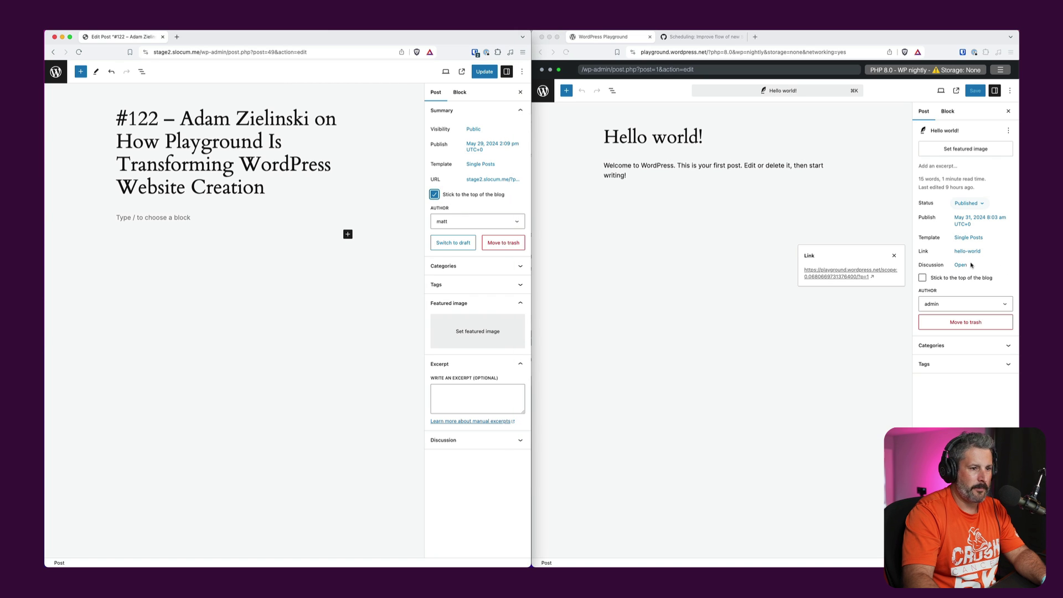
pyautogui.click(922, 278)
pyautogui.click(922, 278)
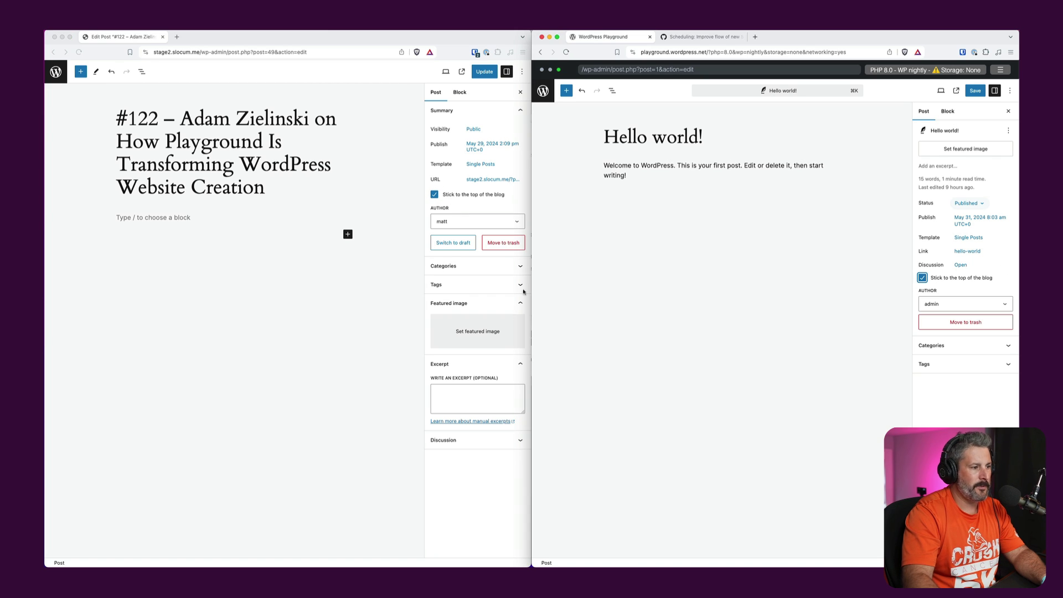
pyautogui.click(474, 224)
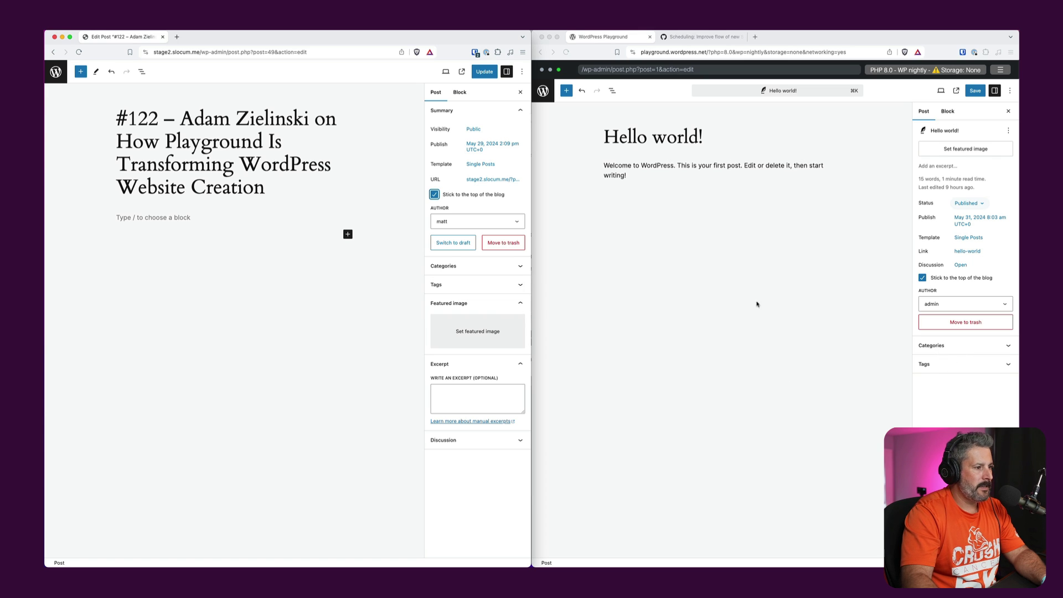
# Expand the Categories and Tags sections in both editors.
pyautogui.click(937, 353)
pyautogui.click(939, 353)
pyautogui.click(941, 394)
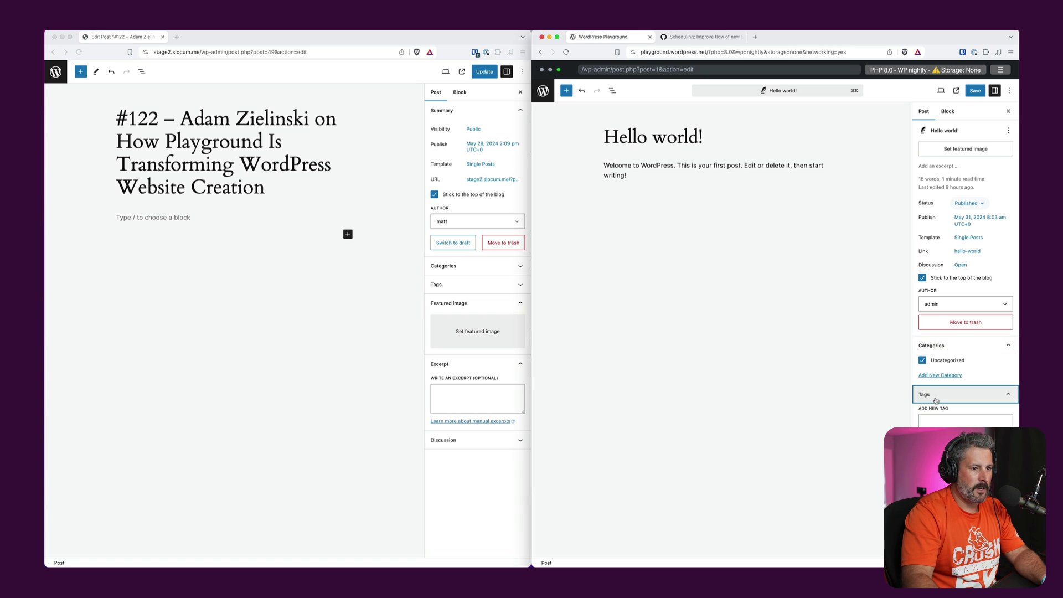
pyautogui.click(462, 268)
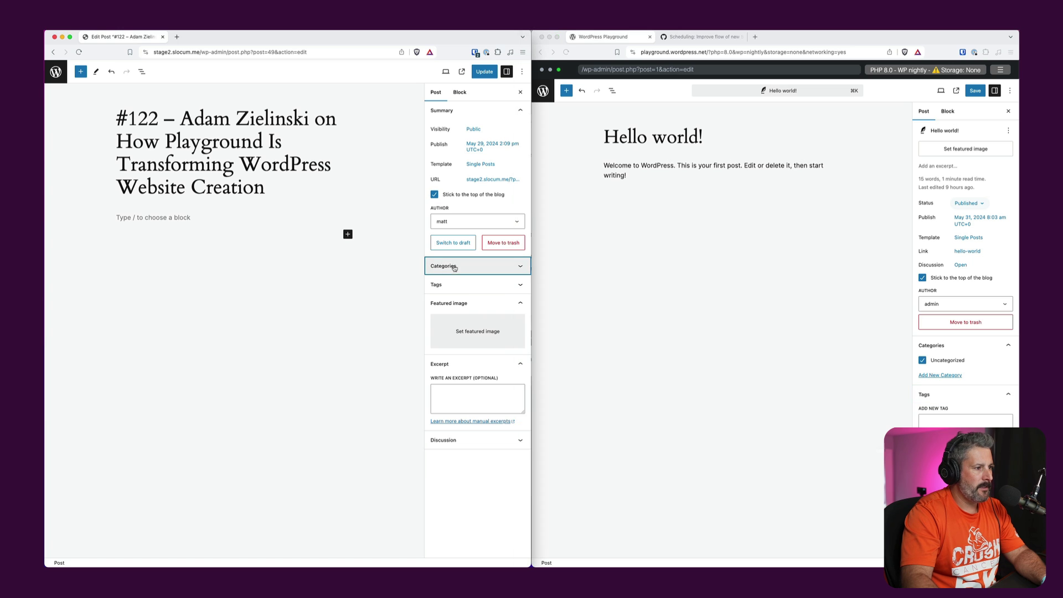
pyautogui.click(461, 267)
pyautogui.click(453, 315)
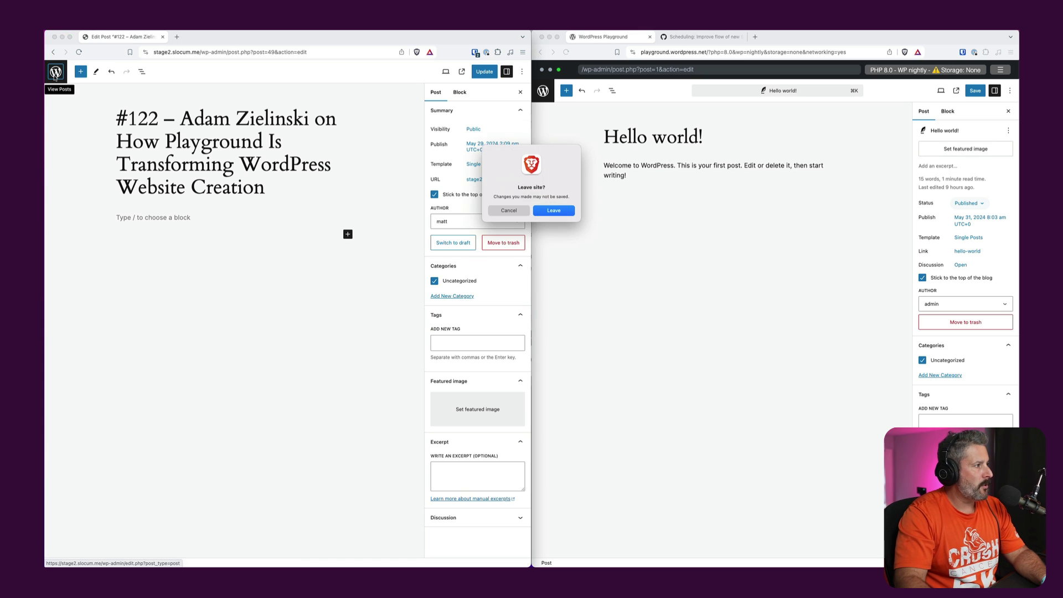
# Leave post #122's editor without saving and head to Appearance > Editor.
pyautogui.click(564, 212)
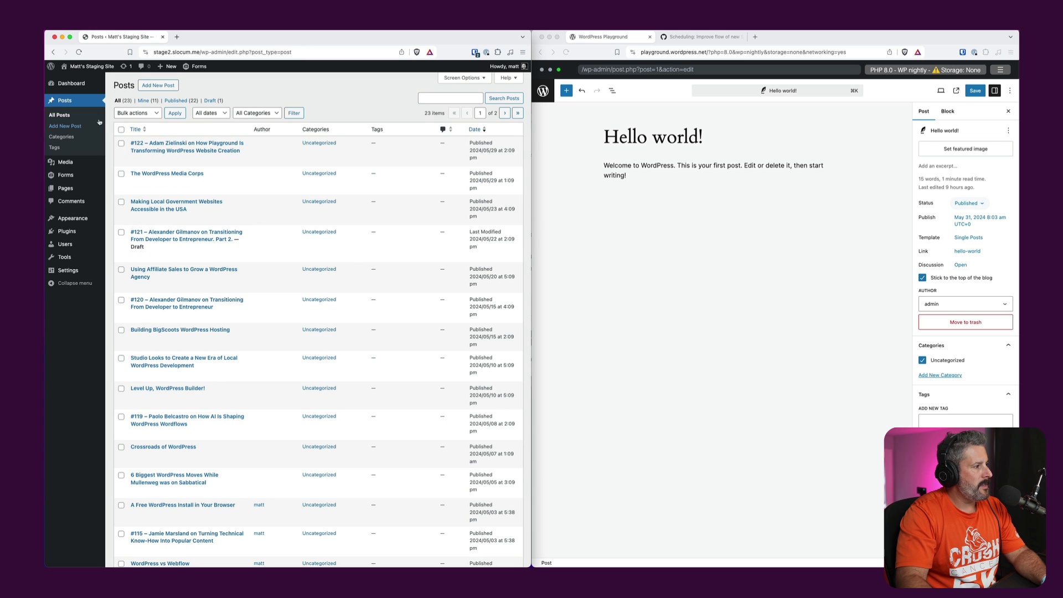
pyautogui.moveTo(77, 216)
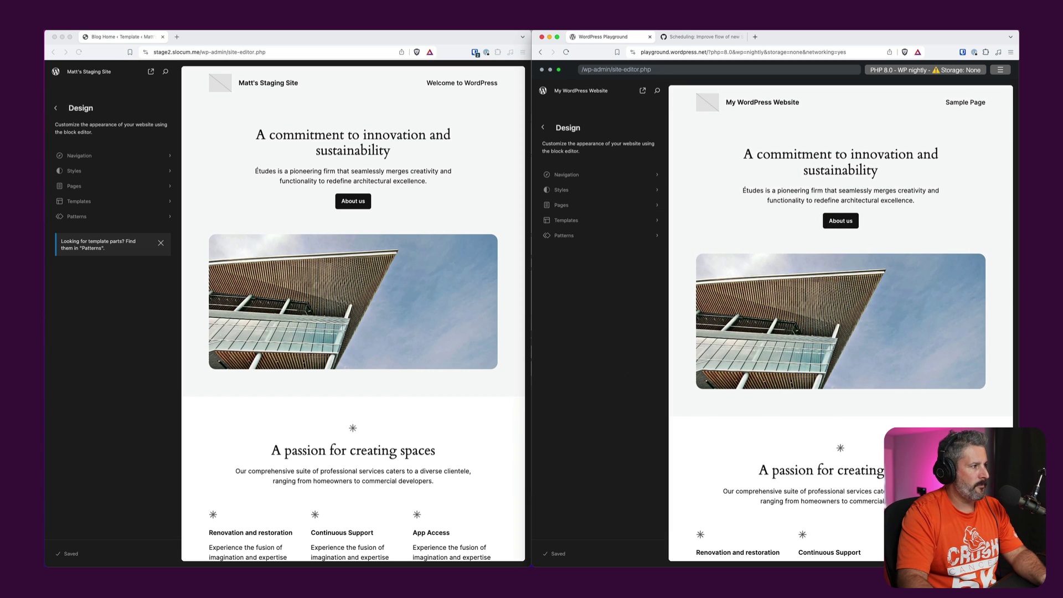
# Open style variations on both sites, try Onyx on staging, then apply Default.
pyautogui.click(116, 173)
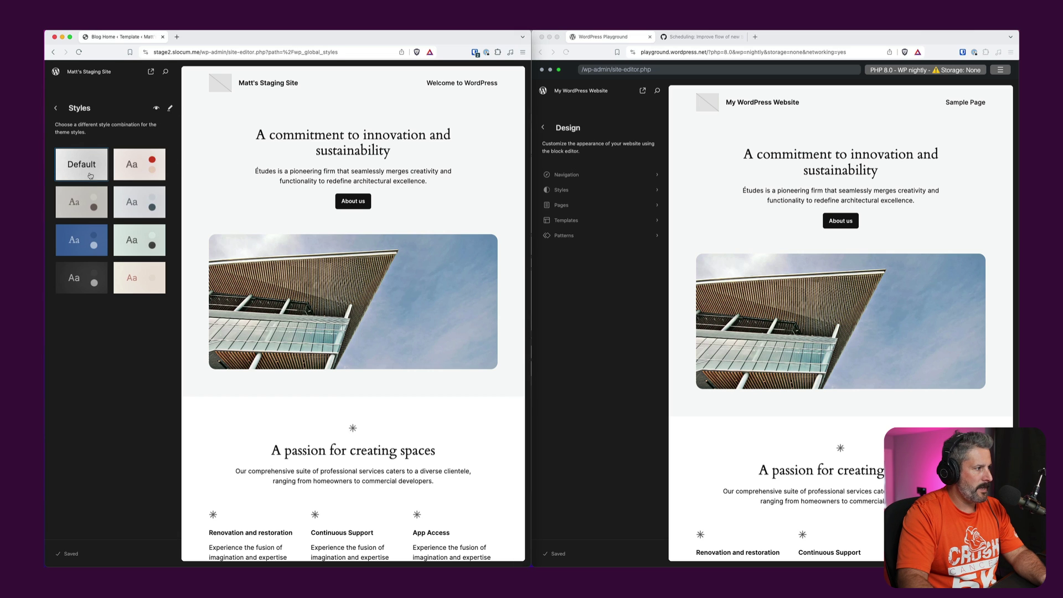
pyautogui.click(607, 200)
pyautogui.click(604, 190)
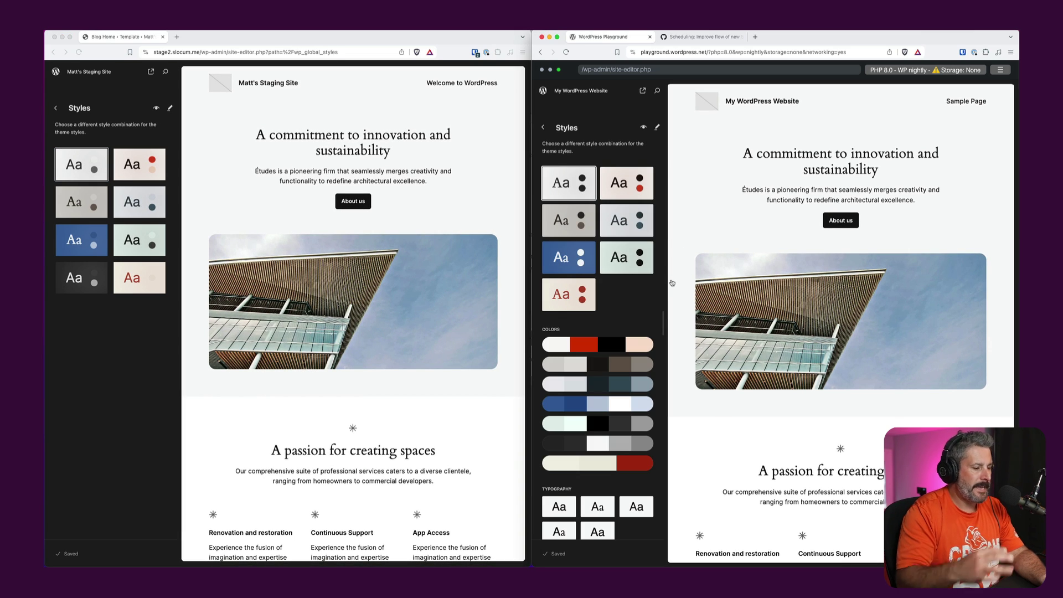
pyautogui.scroll(-1, 620, 298)
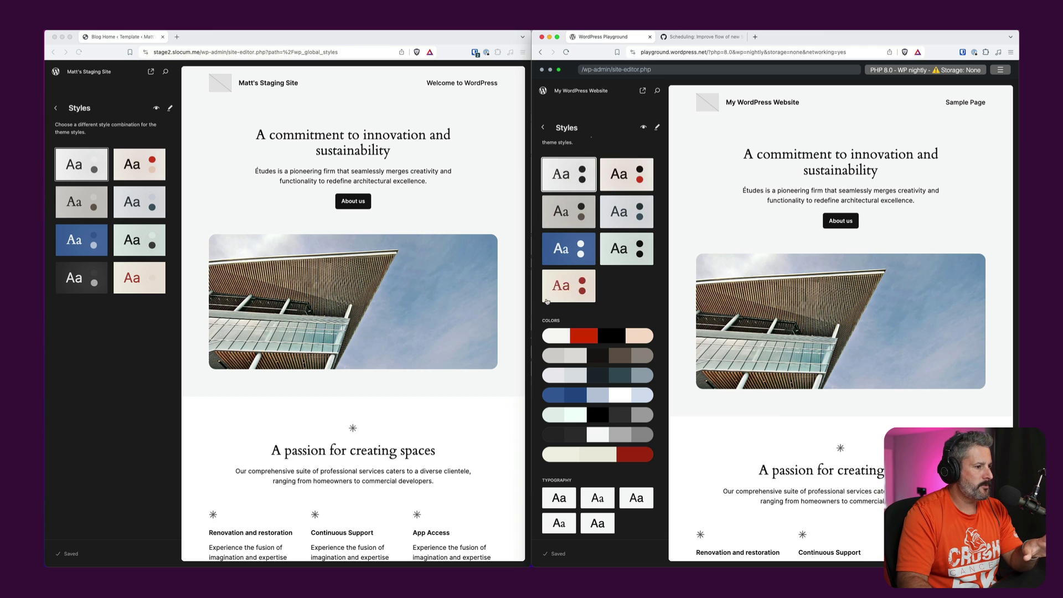
pyautogui.click(84, 277)
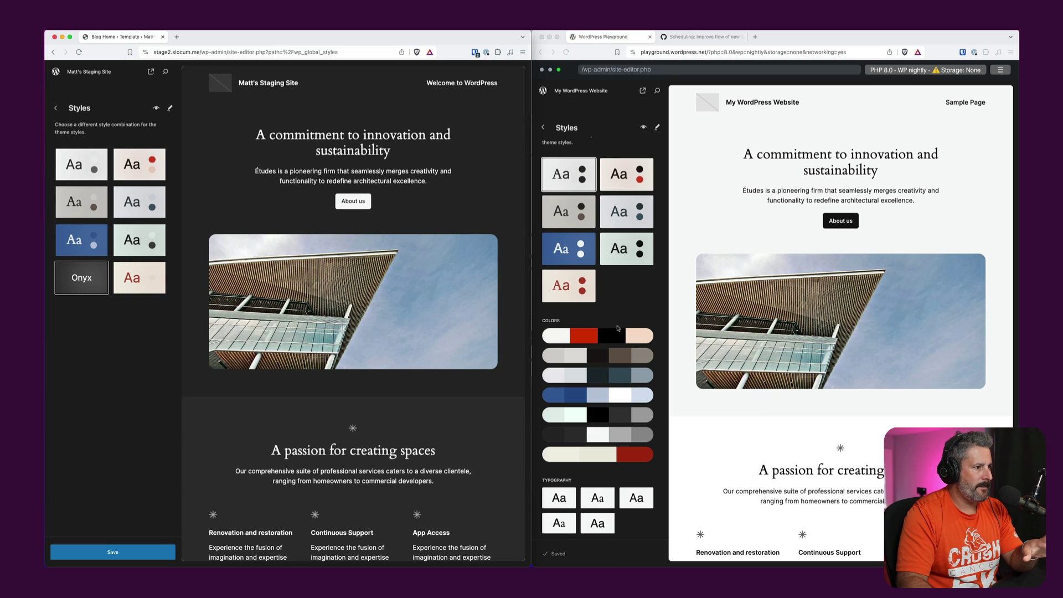
pyautogui.click(618, 327)
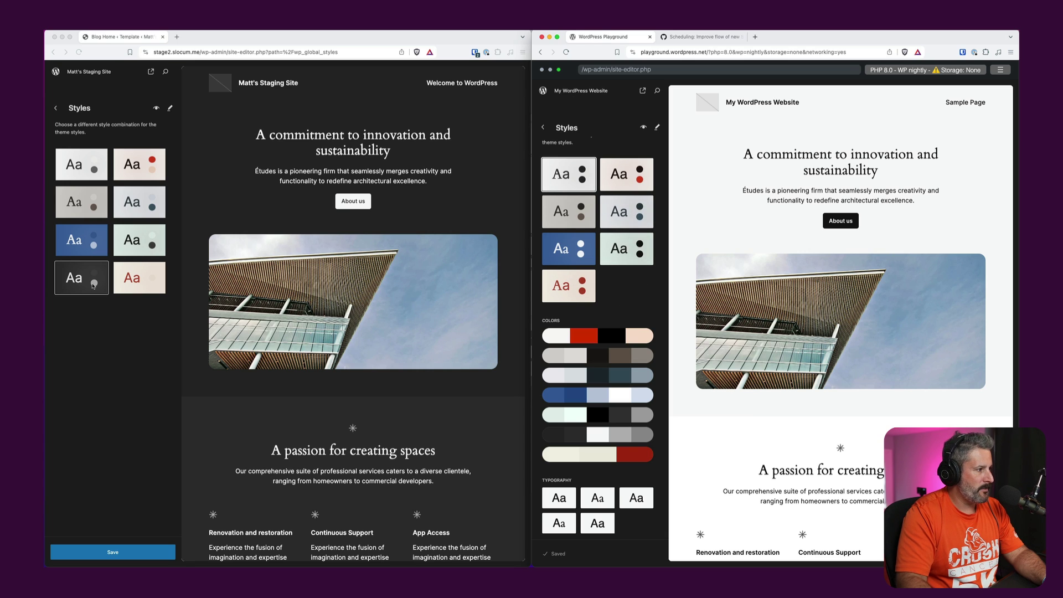
pyautogui.scroll(-1, 365, 284)
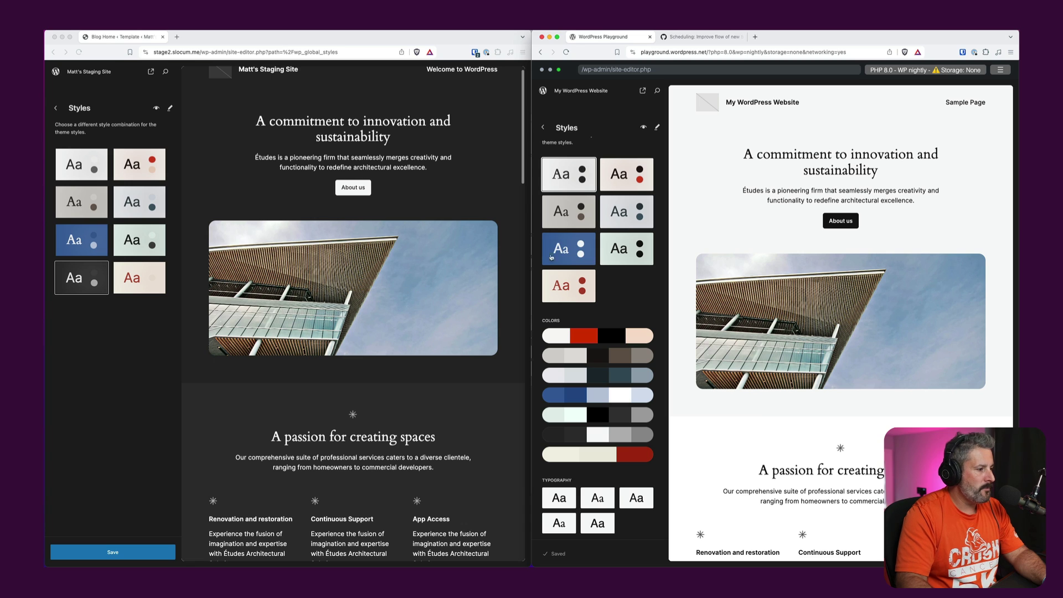
pyautogui.click(81, 164)
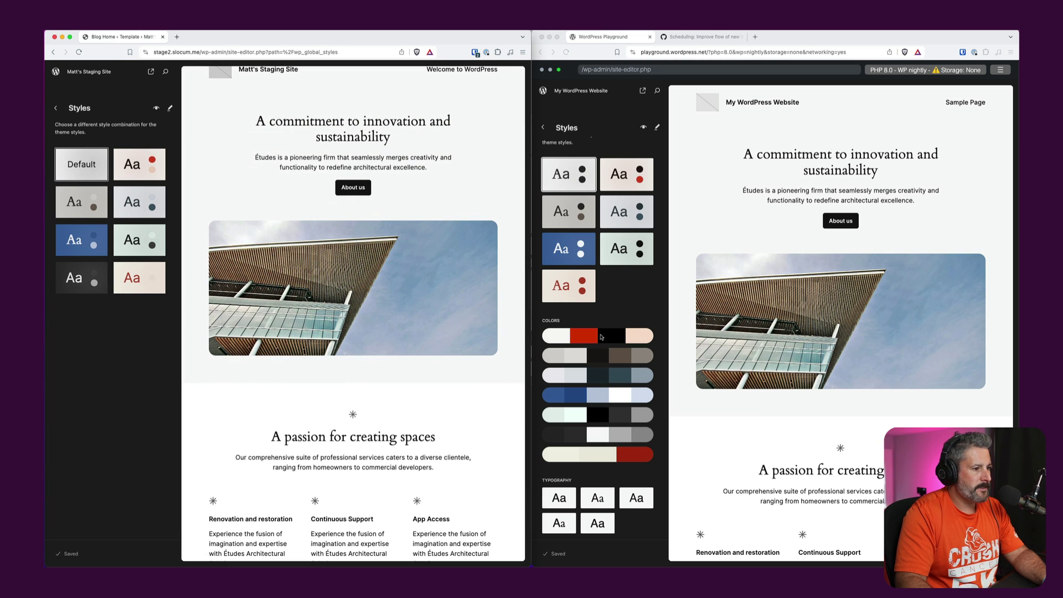
# Preview each colour palette on the Playground site, returning to the first.
pyautogui.click(584, 336)
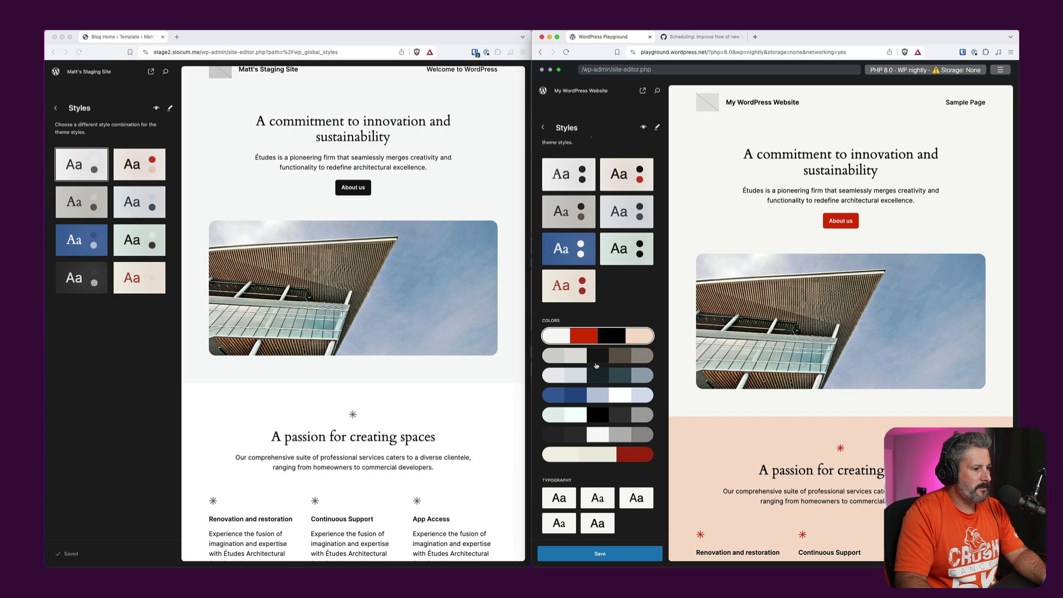
pyautogui.click(596, 359)
pyautogui.click(598, 379)
pyautogui.click(599, 396)
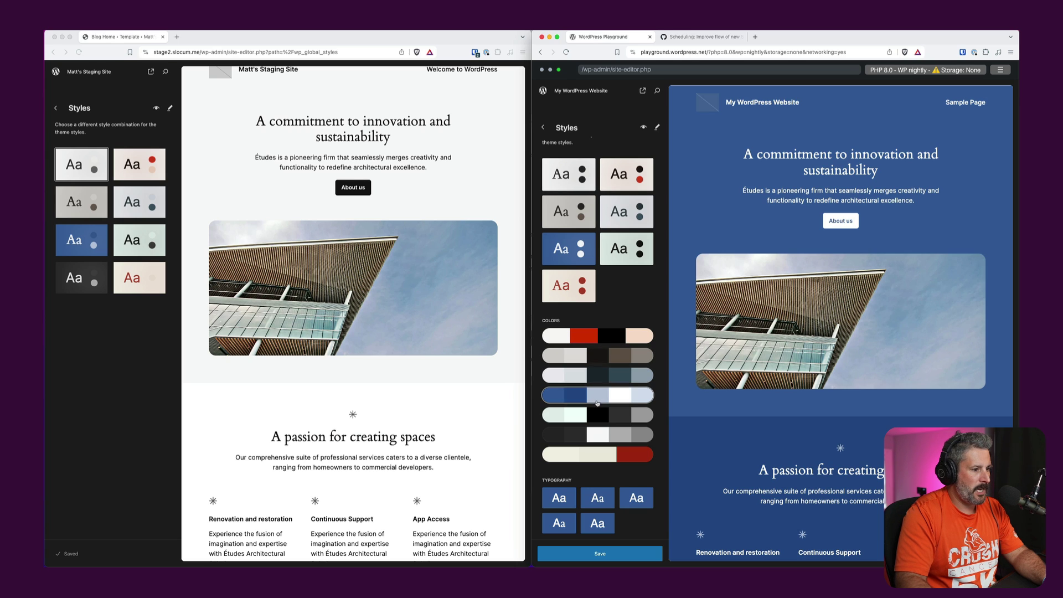
pyautogui.click(602, 416)
pyautogui.click(604, 435)
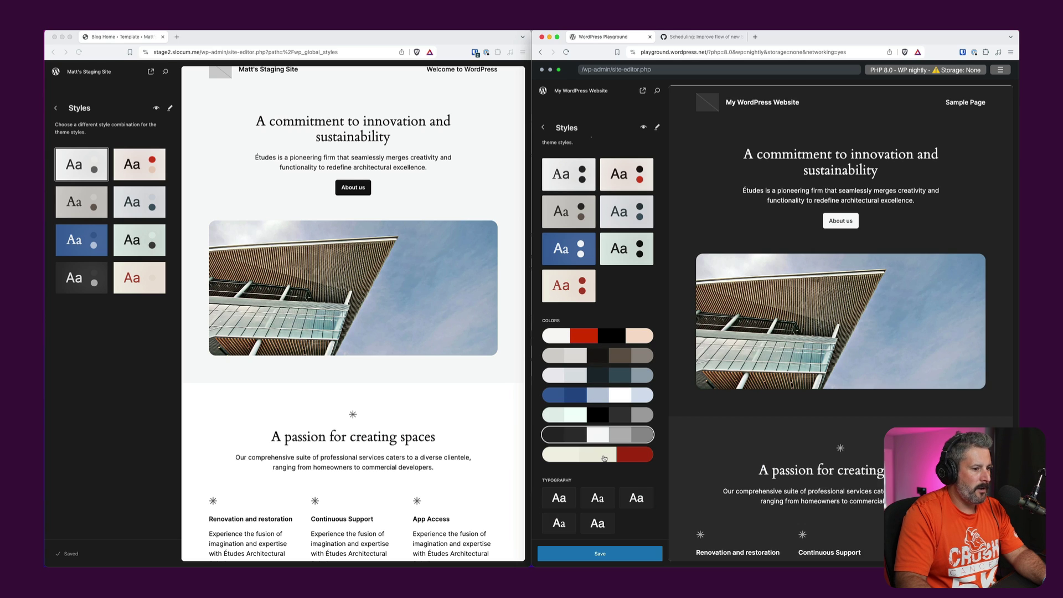
pyautogui.click(605, 455)
pyautogui.click(588, 342)
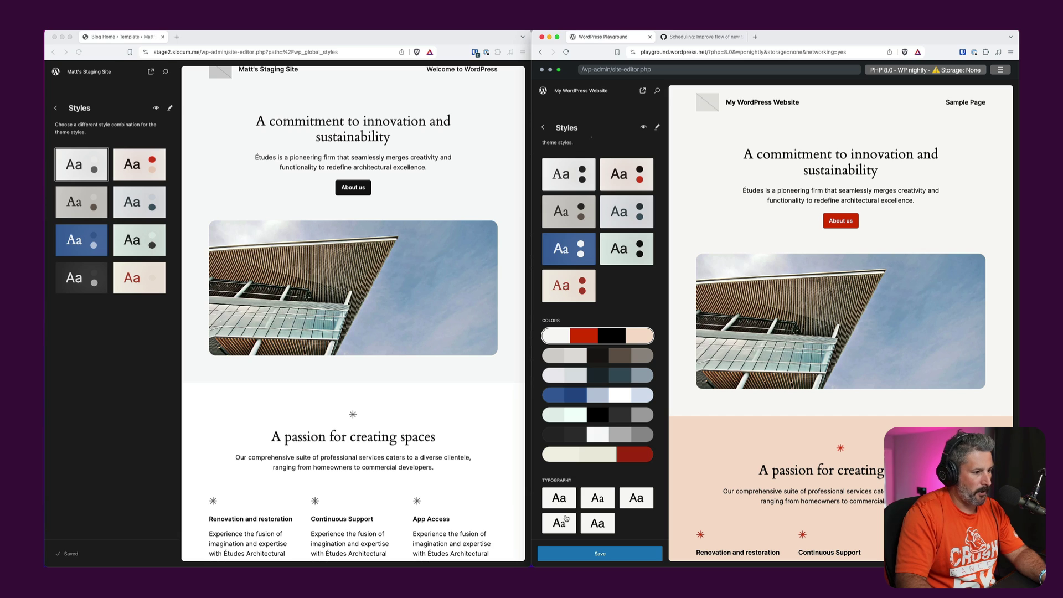
# Try the typography pairings, then apply Maelstrom with the second typography pairing.
pyautogui.click(558, 500)
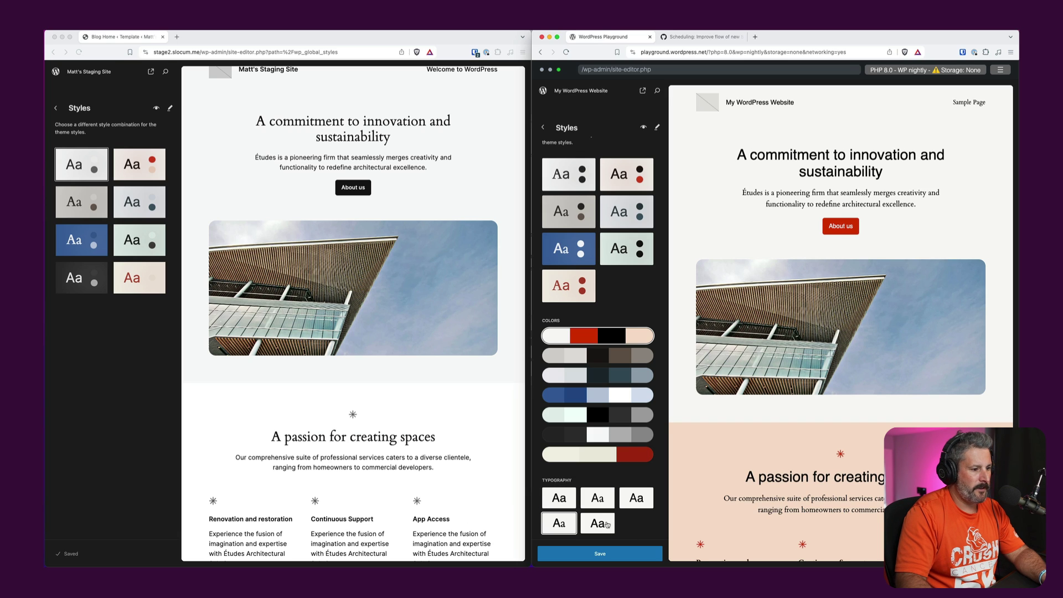
pyautogui.click(602, 501)
pyautogui.click(634, 498)
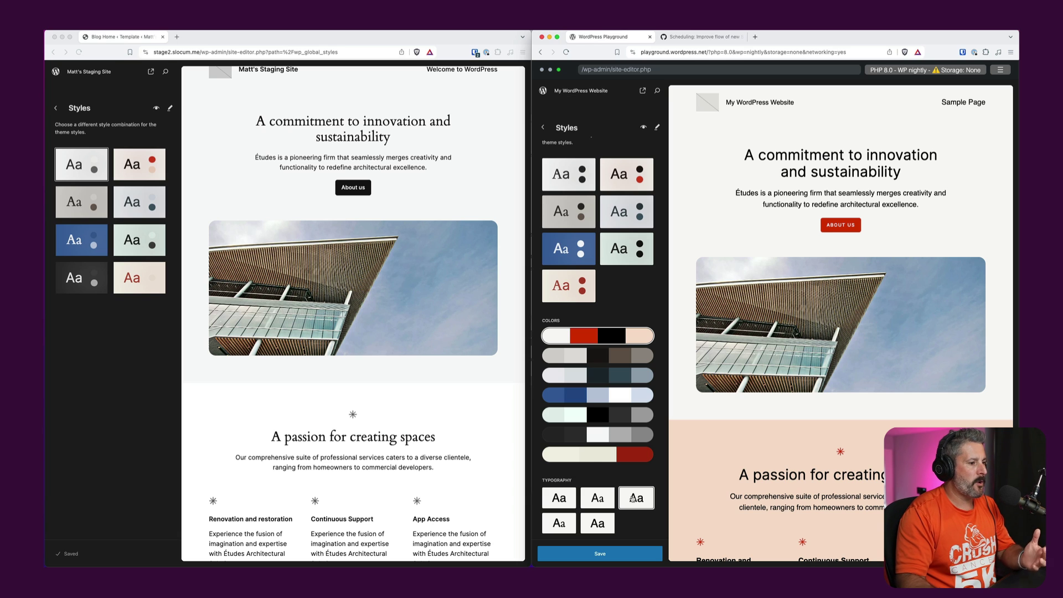
pyautogui.click(585, 422)
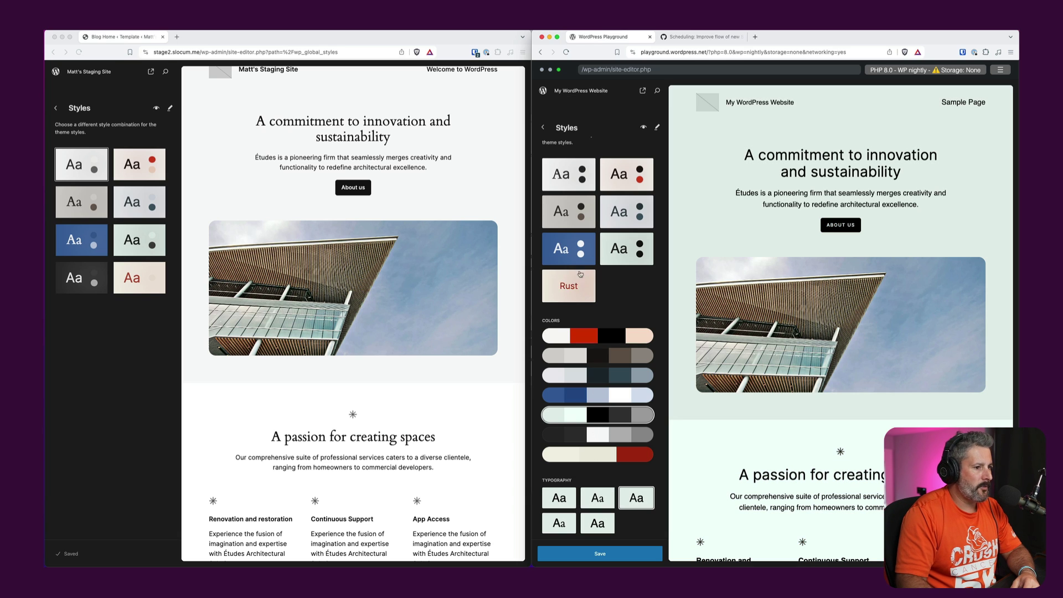
pyautogui.click(571, 252)
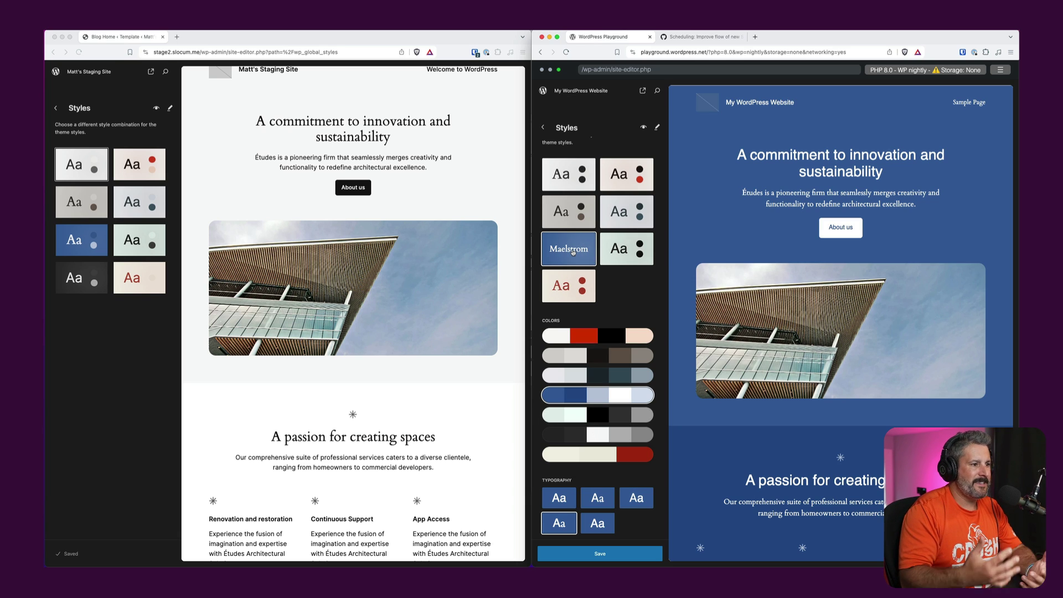
pyautogui.click(605, 506)
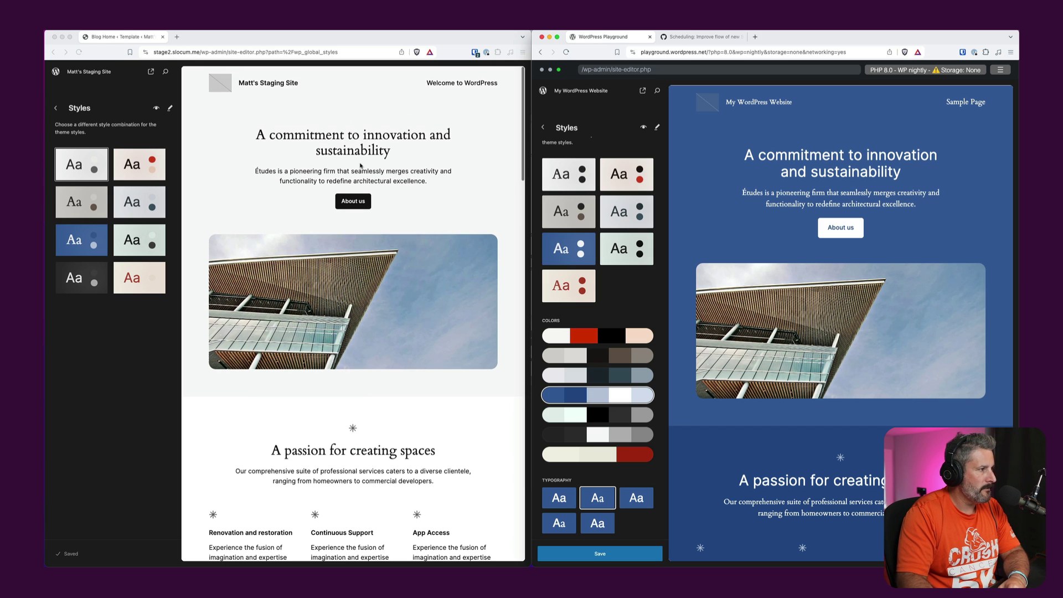
pyautogui.scroll(1, 360, 165)
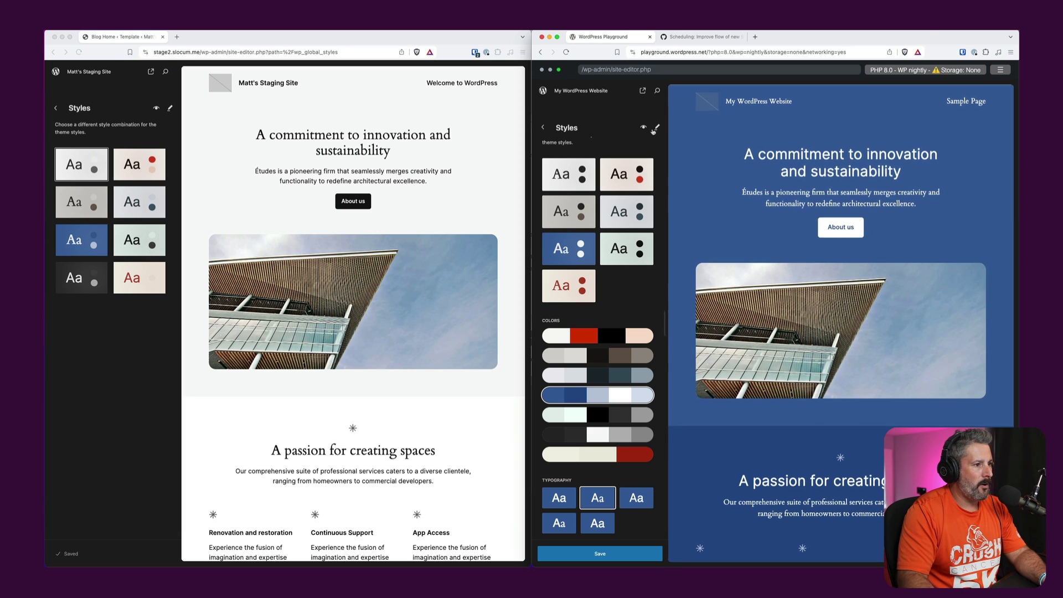
# Open both sites in full editing: nightly on Background image settings, staging browsing style variations.
pyautogui.click(825, 315)
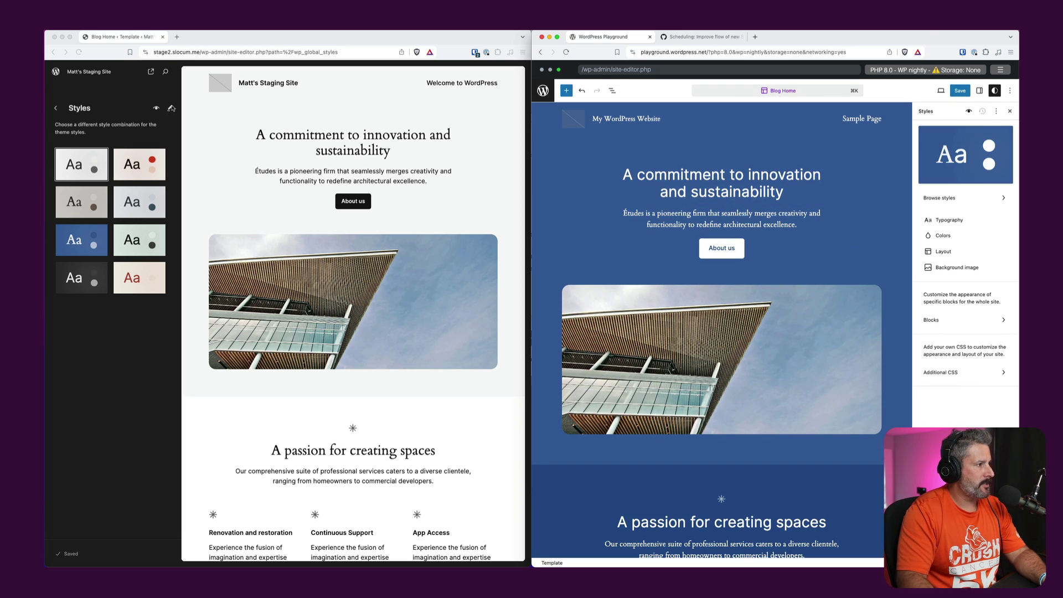
pyautogui.click(291, 173)
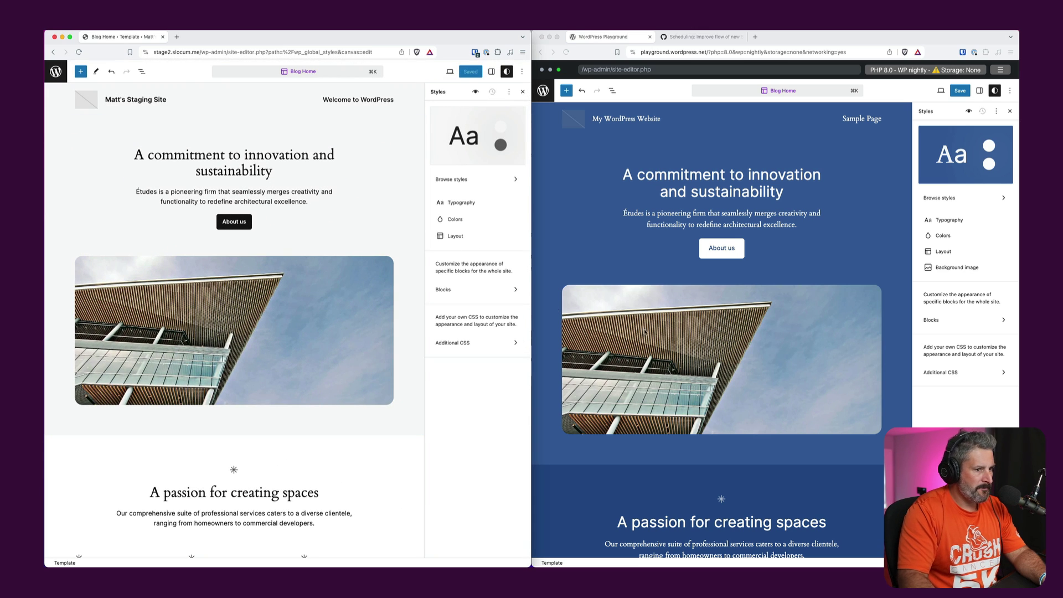
pyautogui.click(988, 256)
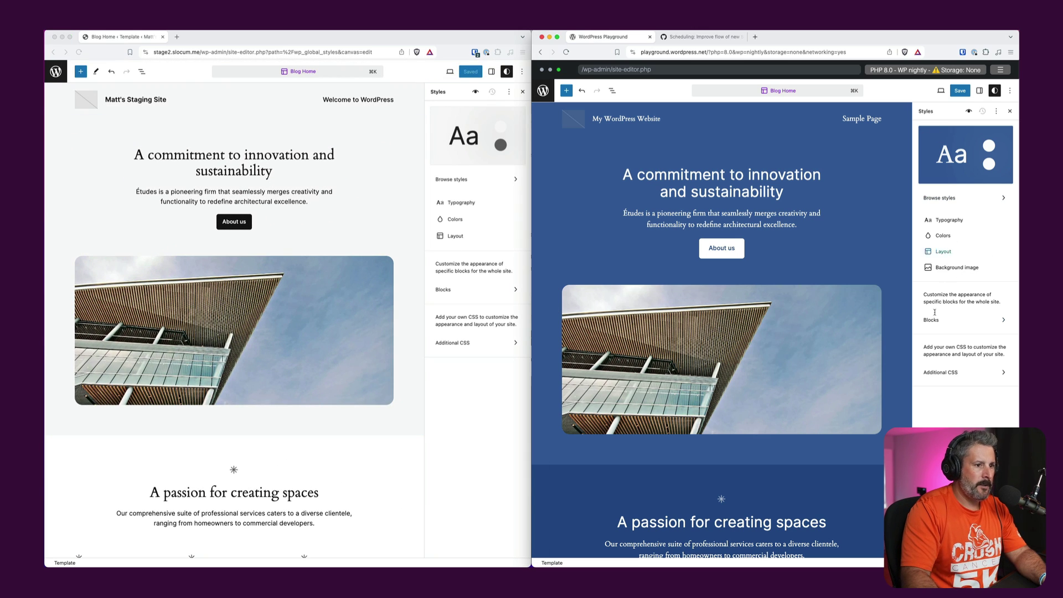
pyautogui.click(957, 268)
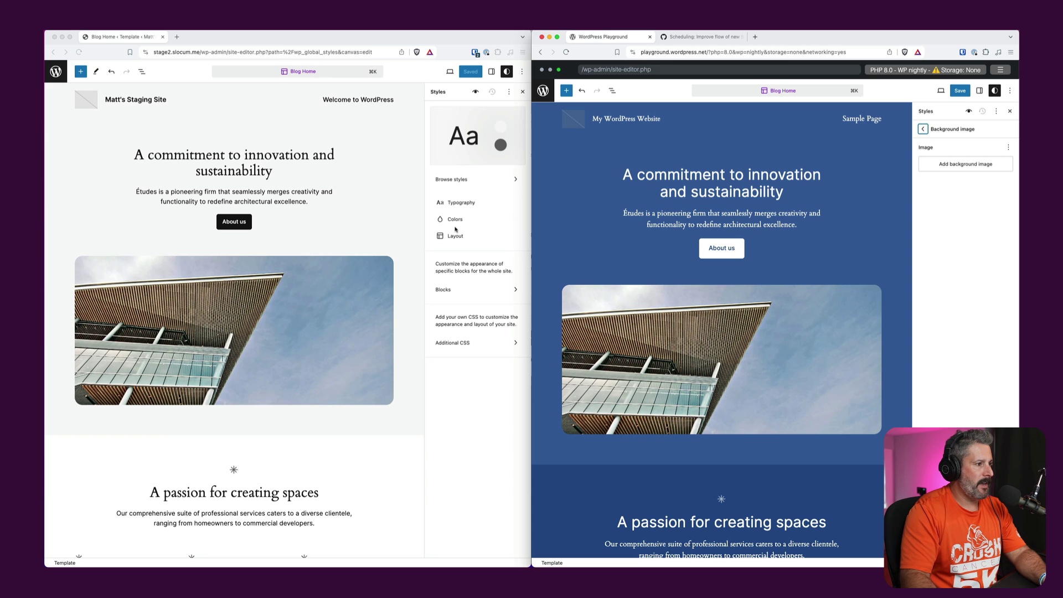
pyautogui.click(452, 180)
pyautogui.click(453, 180)
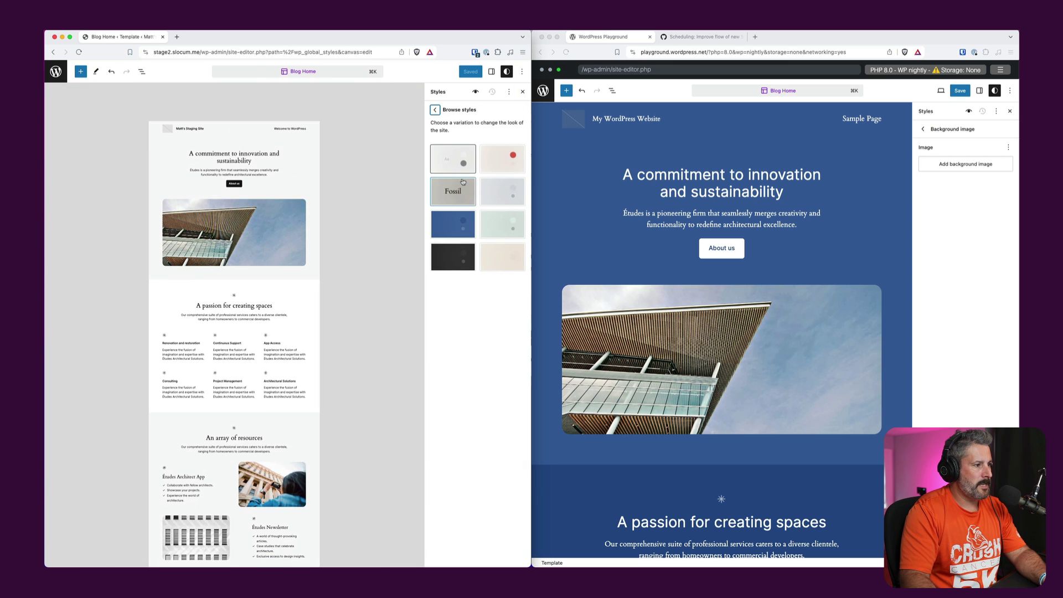
# Switch the nightly editor from Background image to Browse styles and scroll both canvases to compare.
pyautogui.click(913, 125)
pyautogui.click(922, 128)
pyautogui.click(943, 198)
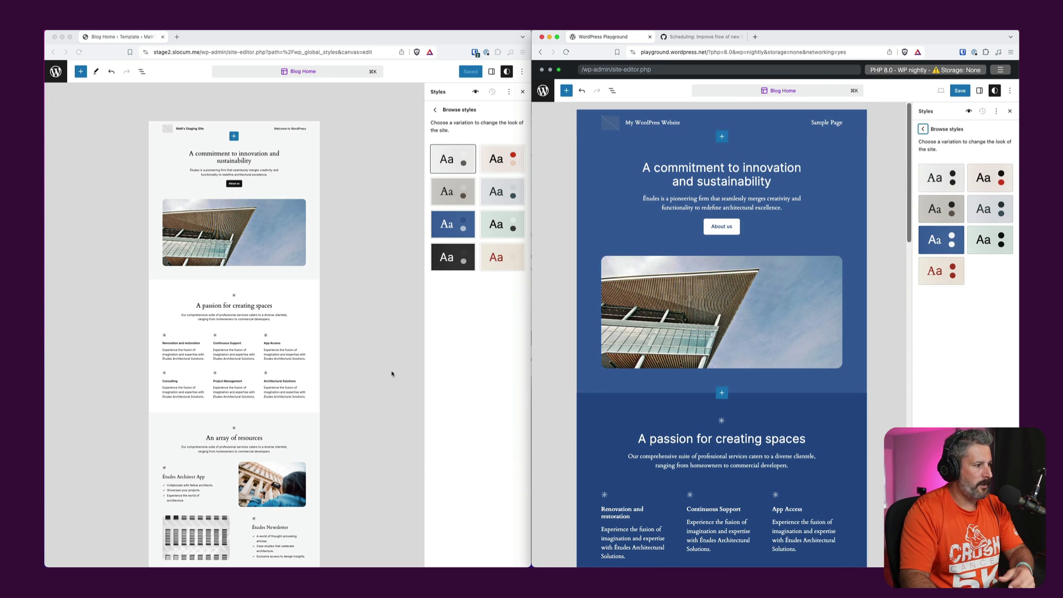
pyautogui.scroll(-3, 264, 317)
pyautogui.scroll(3, 264, 317)
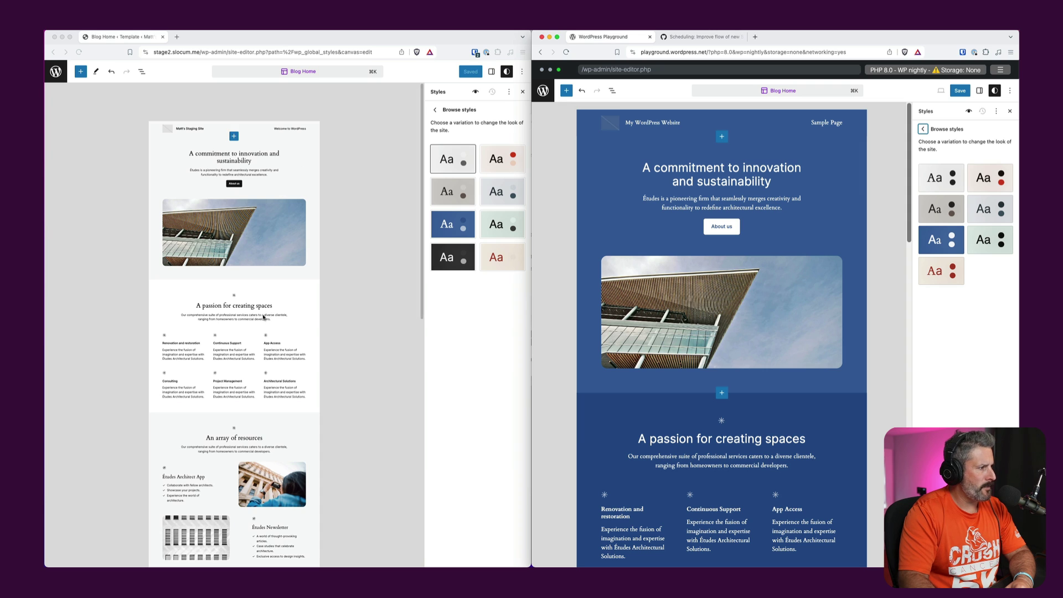
pyautogui.scroll(-5, 264, 317)
pyautogui.scroll(-10, 672, 362)
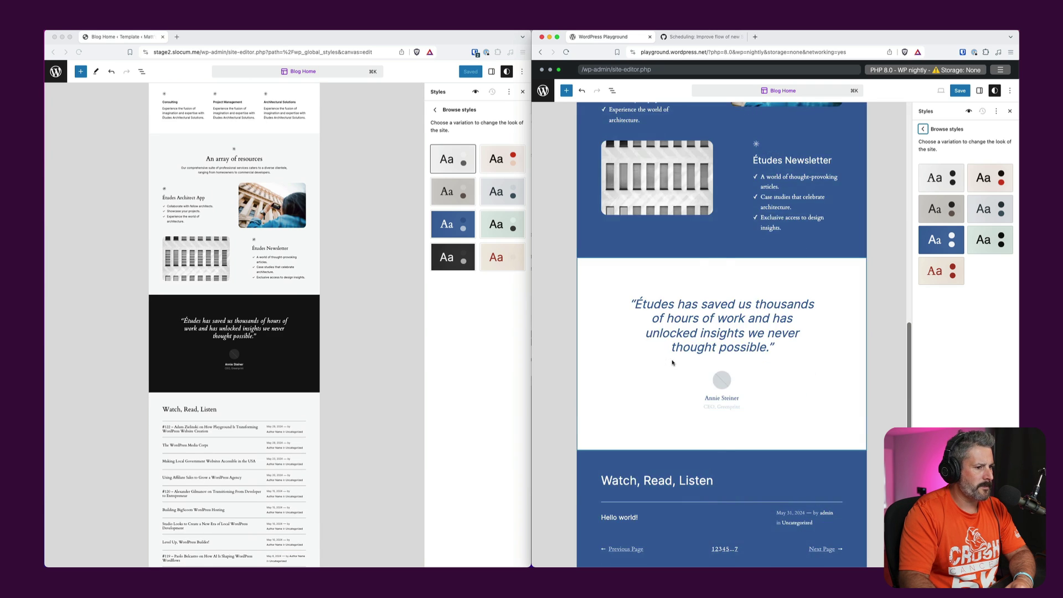
pyautogui.scroll(10, 672, 362)
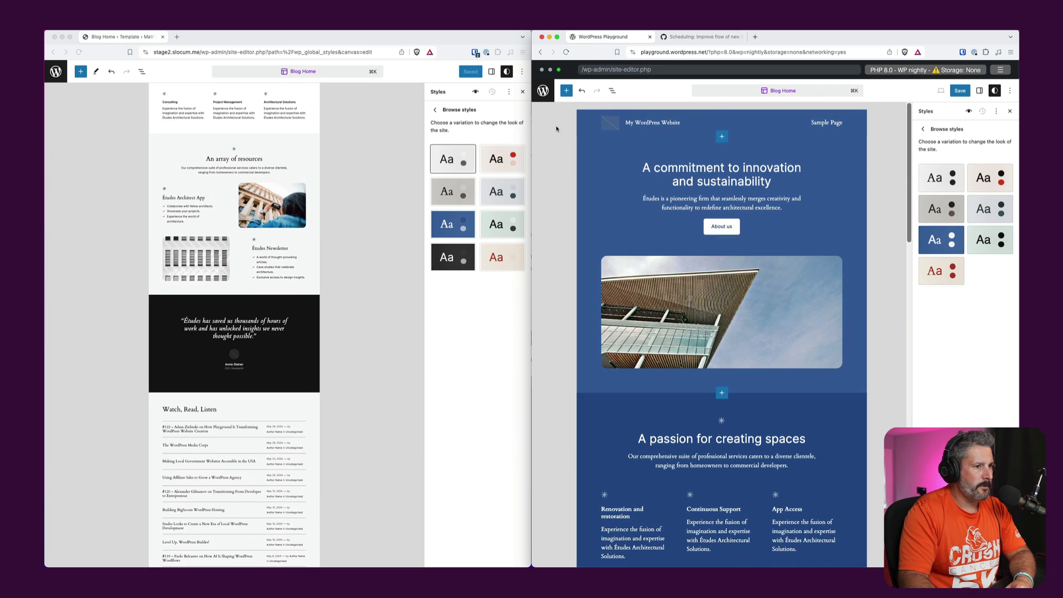
# Exit full editing in both editors, staying in the nightly one, and open each site's Pages list.
pyautogui.click(541, 52)
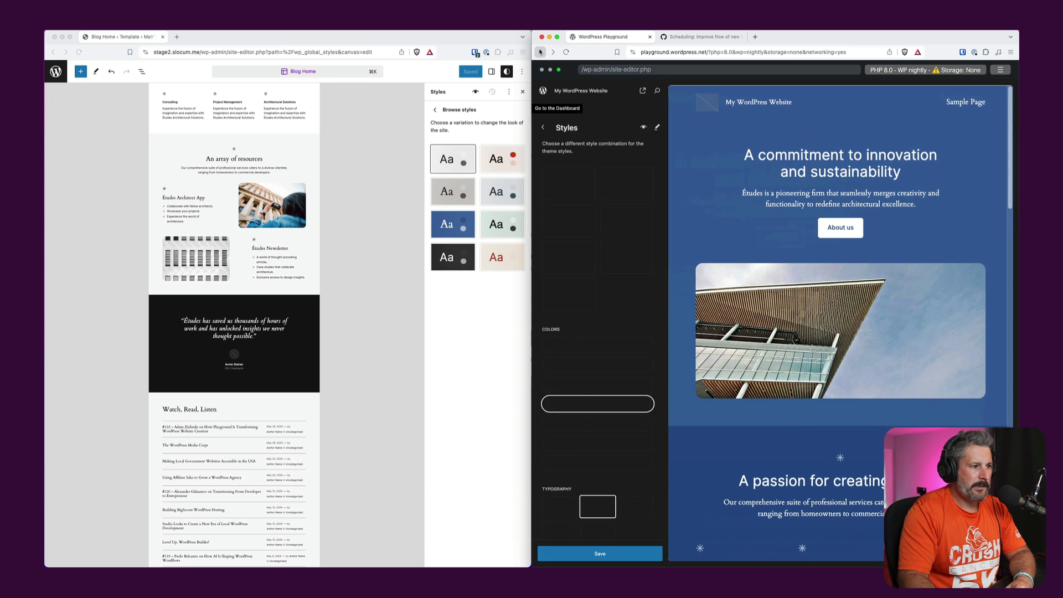
pyautogui.click(543, 91)
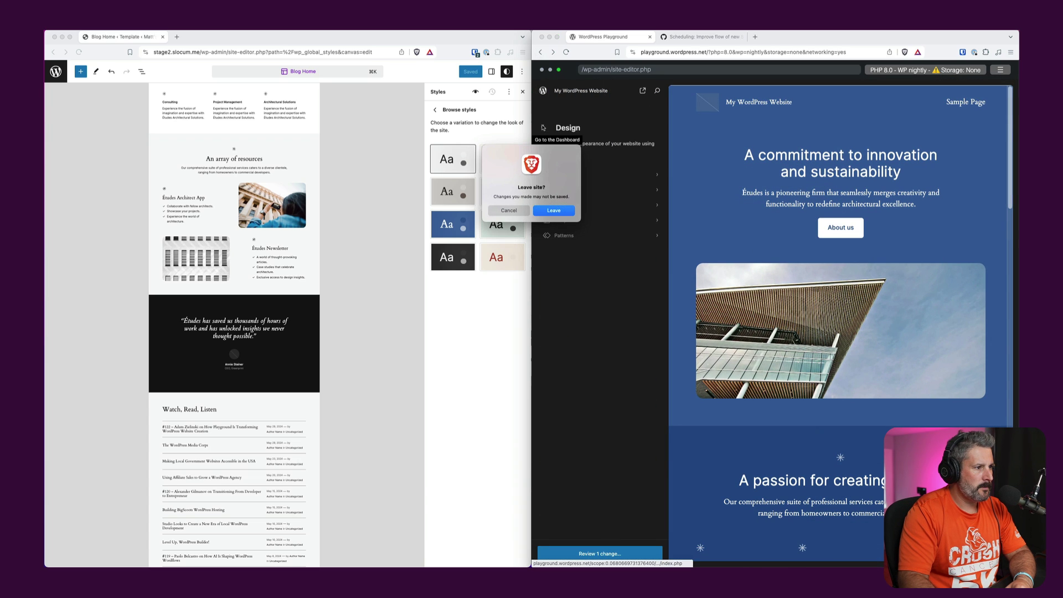
pyautogui.press('Escape')
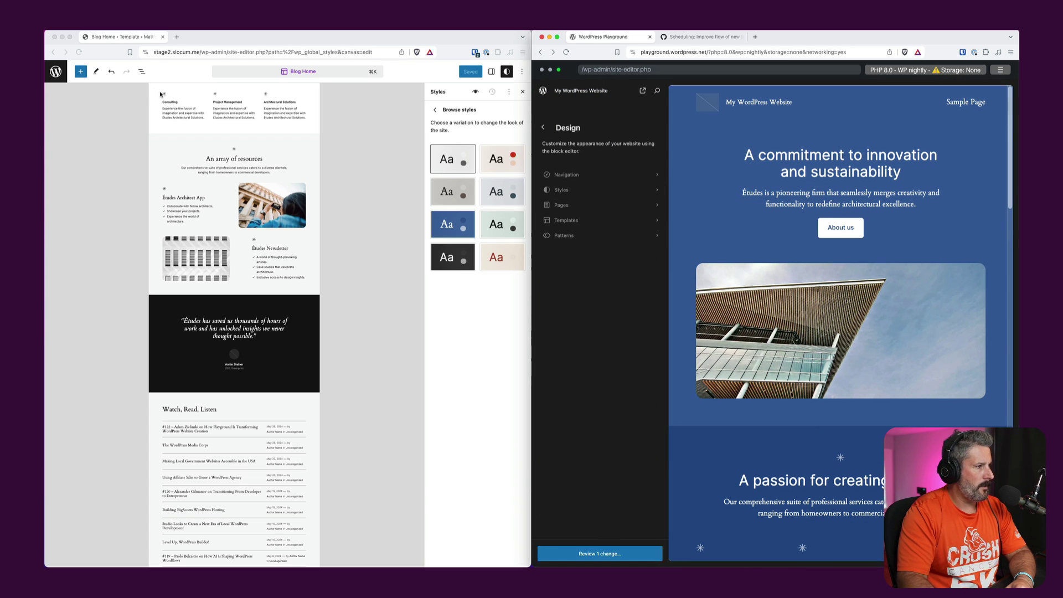
pyautogui.click(56, 72)
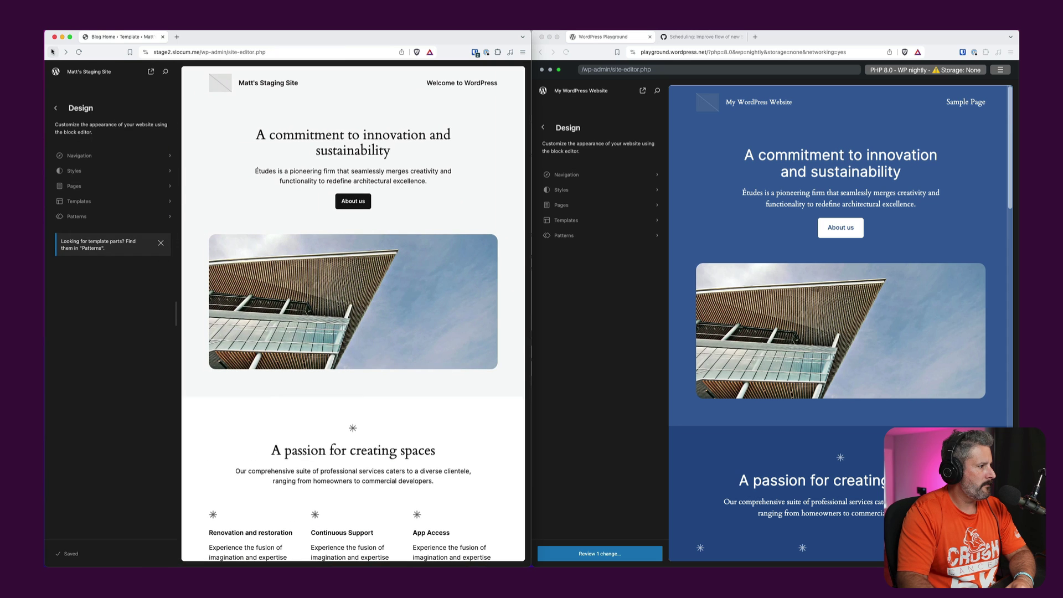
pyautogui.click(102, 189)
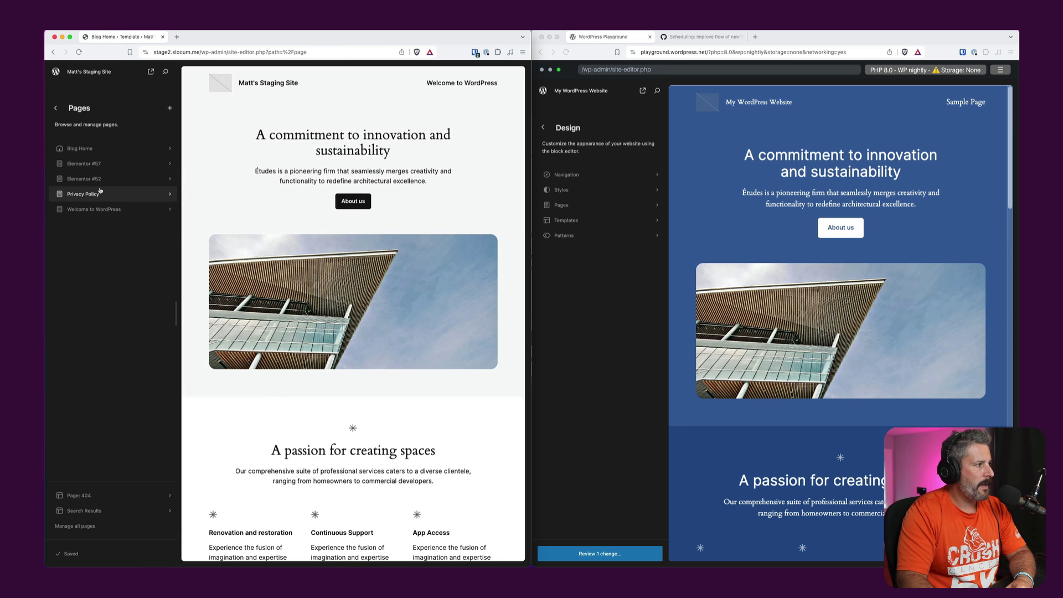
pyautogui.click(560, 205)
pyautogui.click(559, 207)
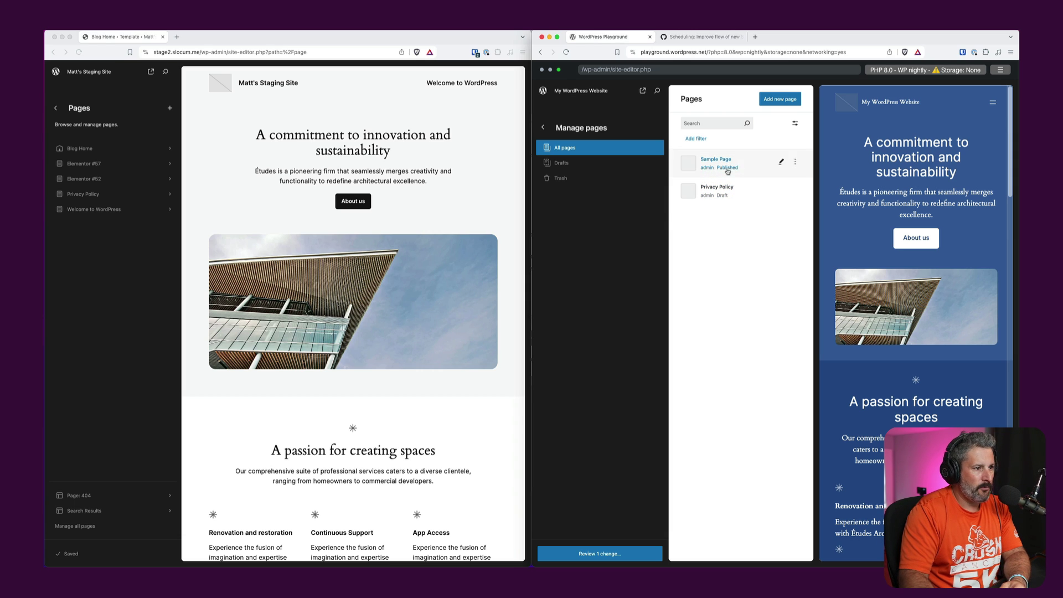
# Filter the nightly pages to Drafts, then Trash, then All pages, and go back to Design.
pyautogui.click(102, 186)
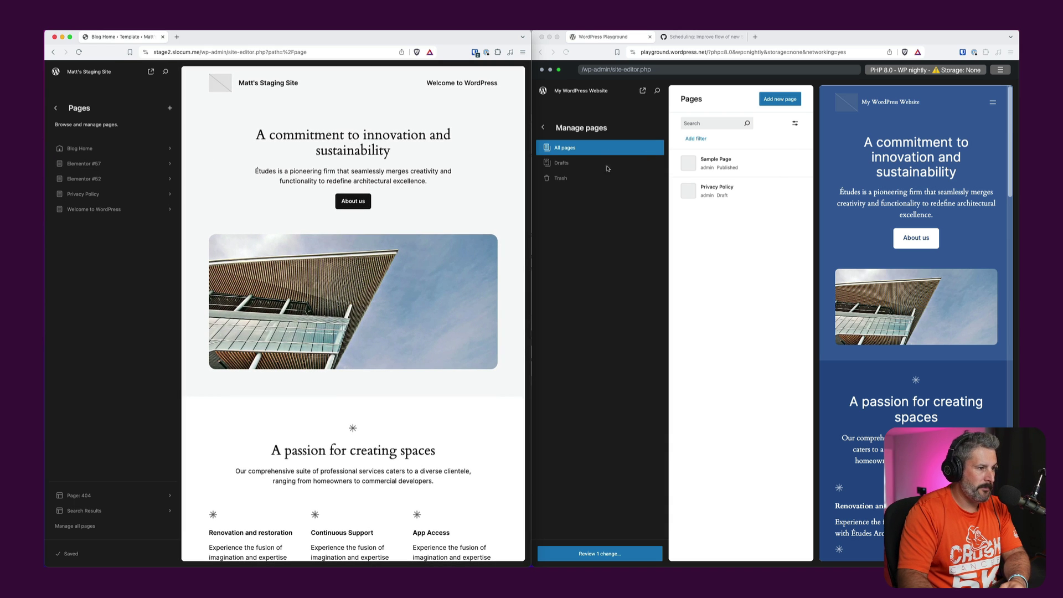
pyautogui.click(566, 166)
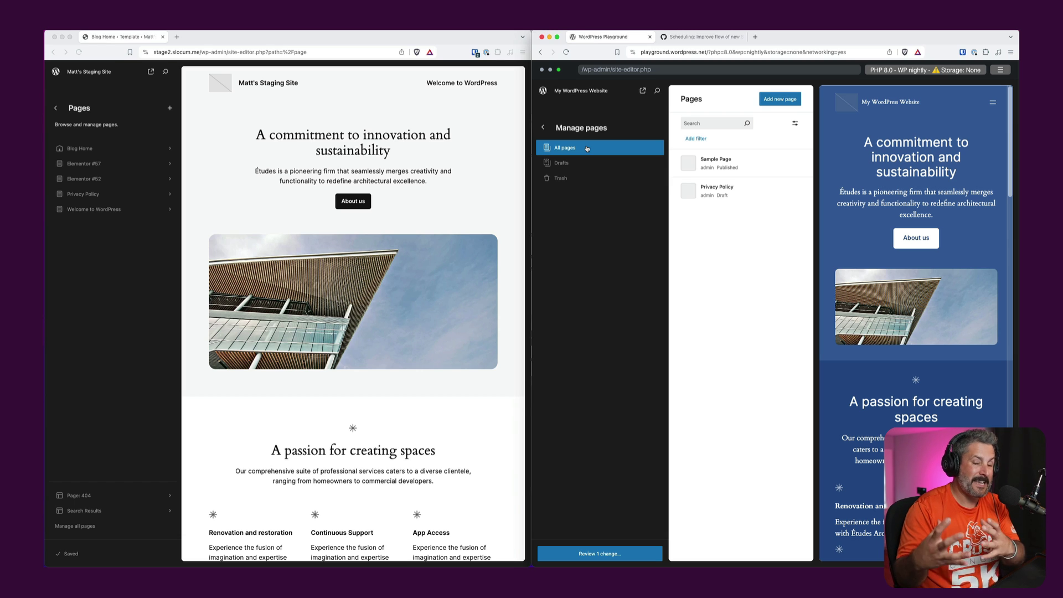
pyautogui.click(573, 165)
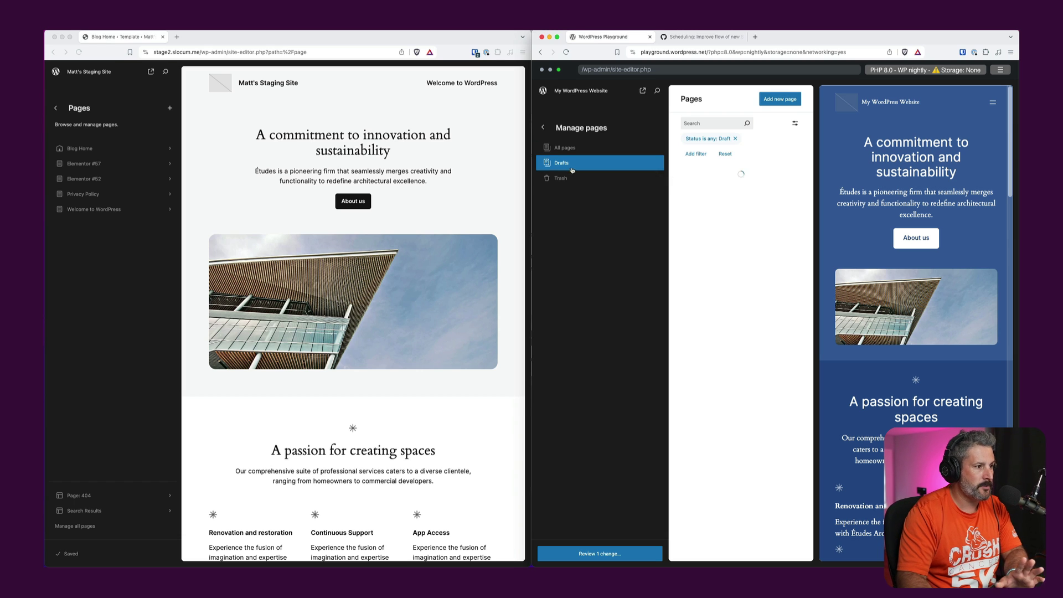
pyautogui.click(567, 179)
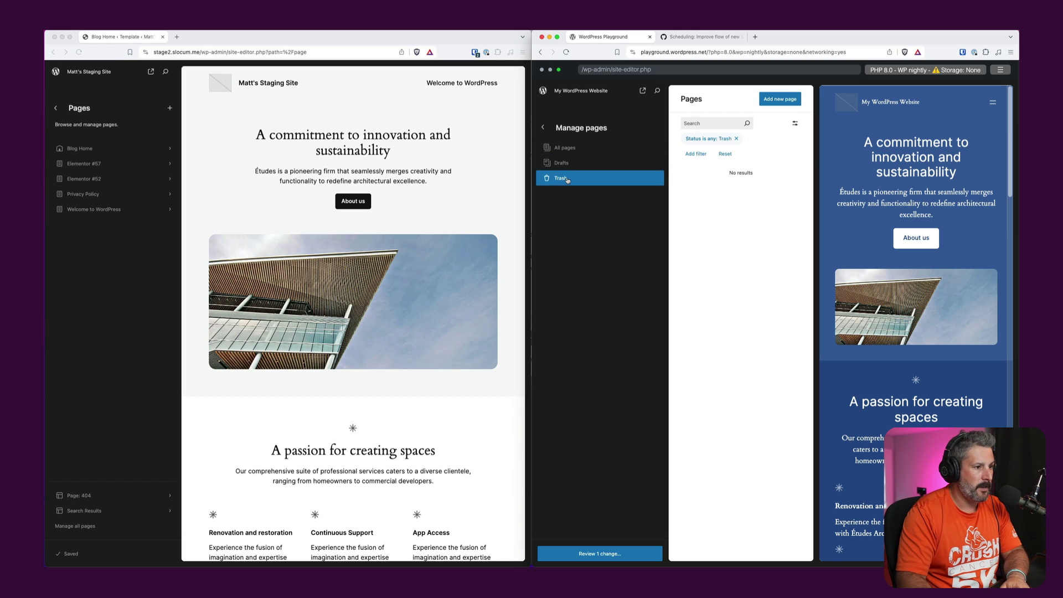
pyautogui.click(576, 151)
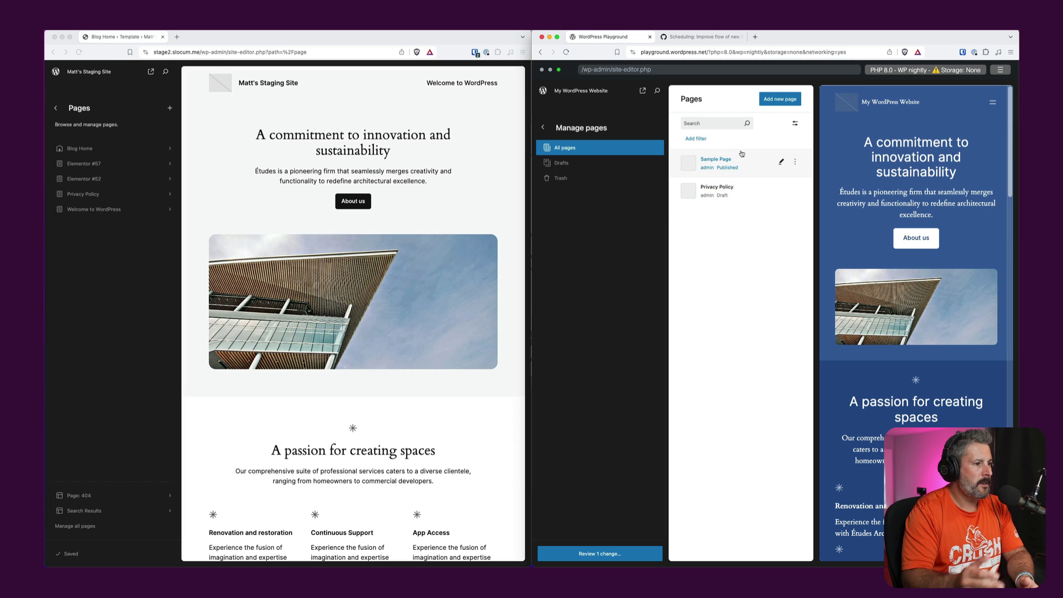
pyautogui.click(542, 128)
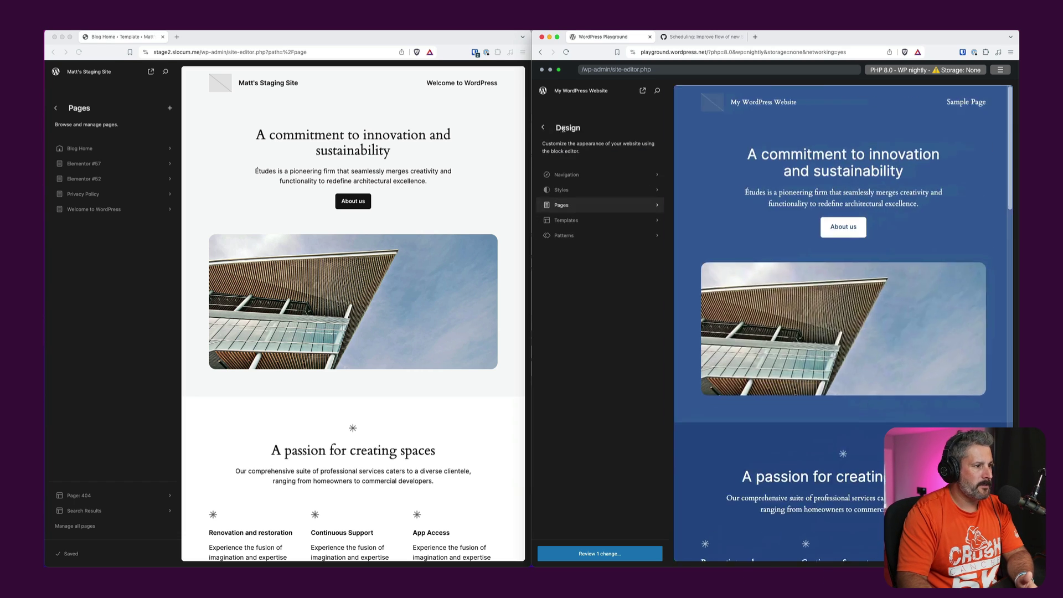
# Open Templates in both editors and view the 6.5.3 Blog Home template's details.
pyautogui.click(56, 109)
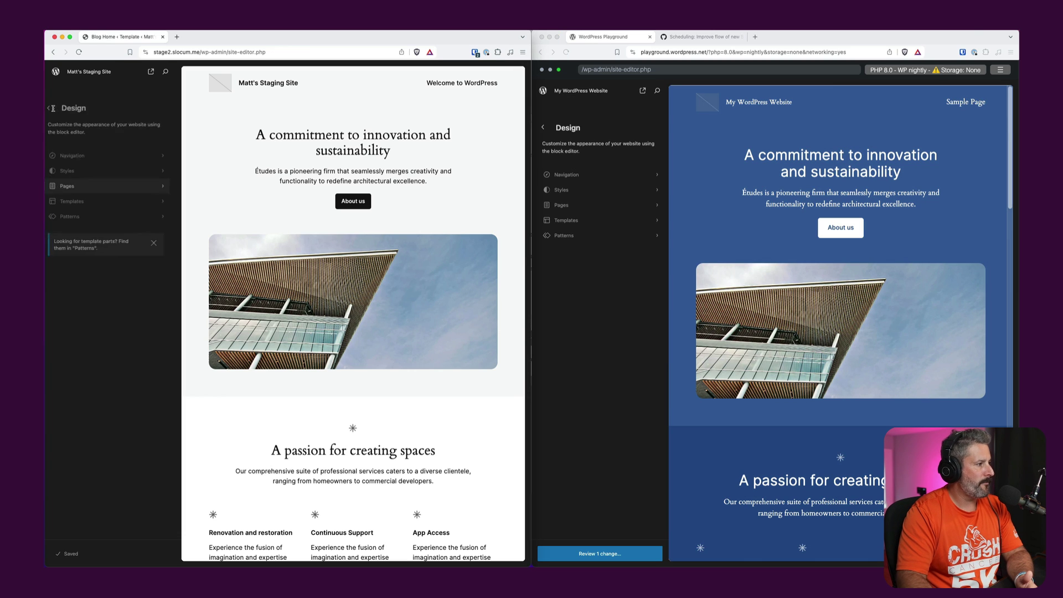
pyautogui.click(90, 203)
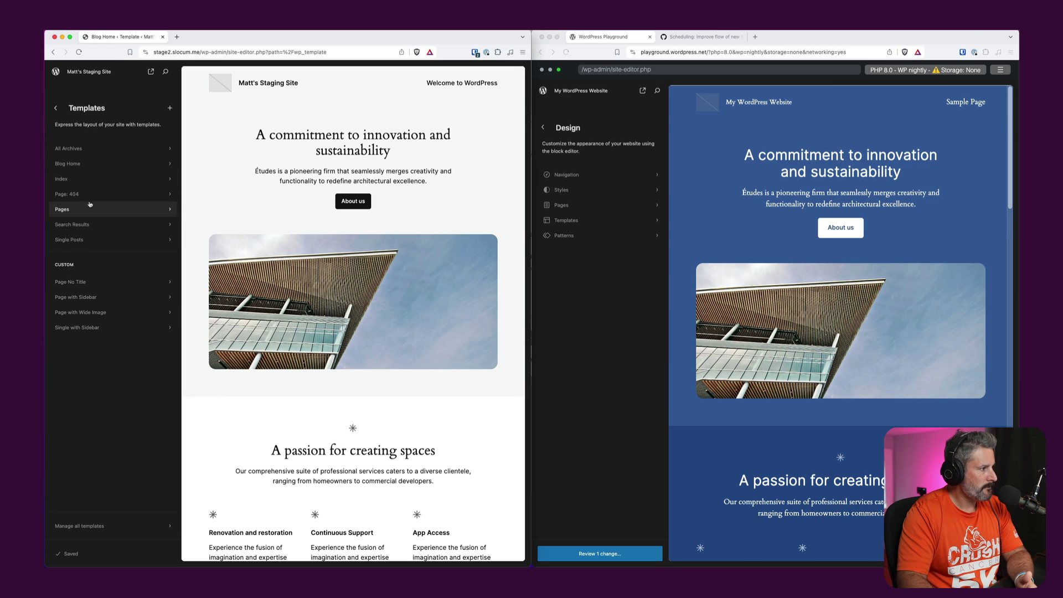
pyautogui.click(566, 220)
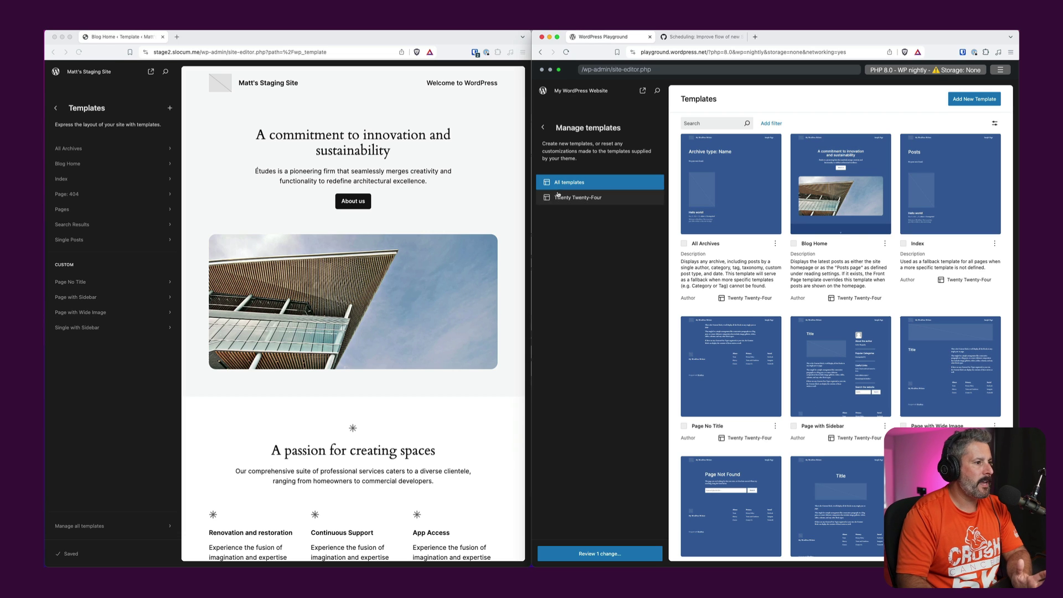
pyautogui.click(96, 154)
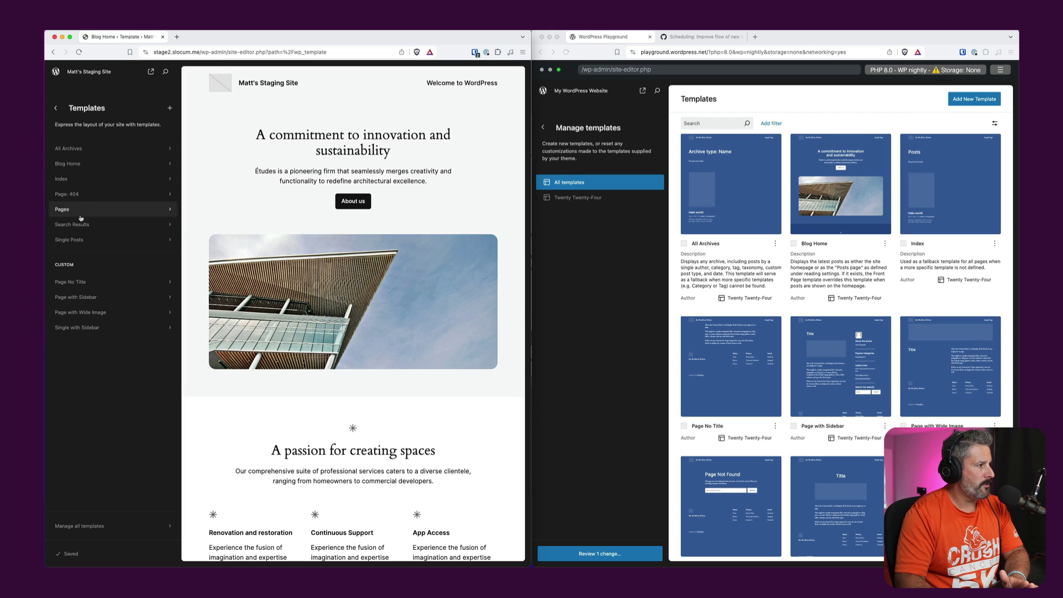
pyautogui.click(99, 166)
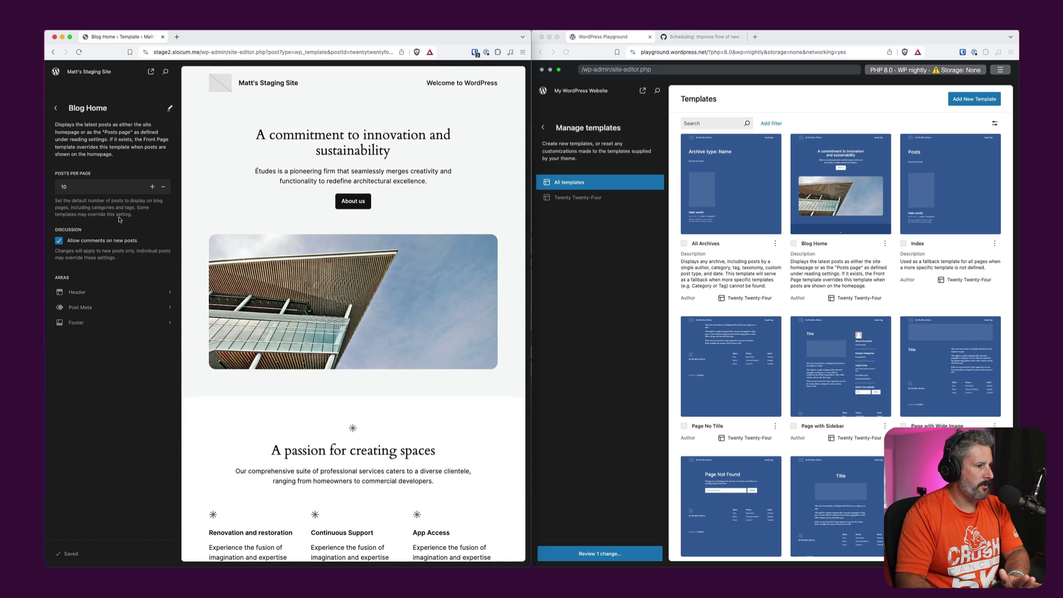
# Scroll the nightly template grid, return to the 6.5.3 templates list, and filter nightly by Twenty Twenty-Four.
pyautogui.click(815, 240)
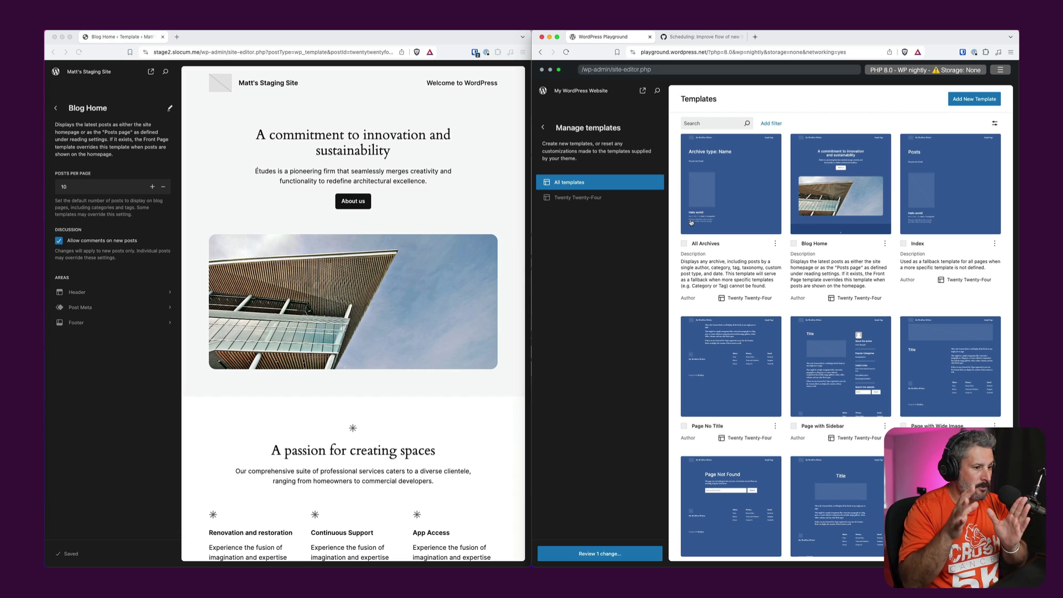
pyautogui.scroll(-3, 794, 303)
pyautogui.scroll(3, 794, 303)
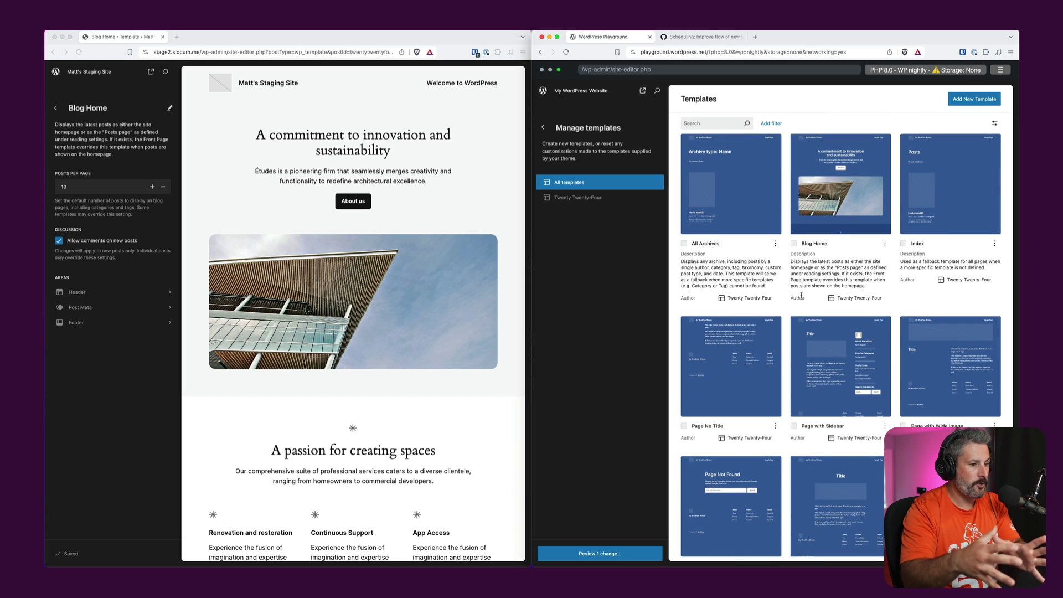
pyautogui.scroll(-3, 815, 284)
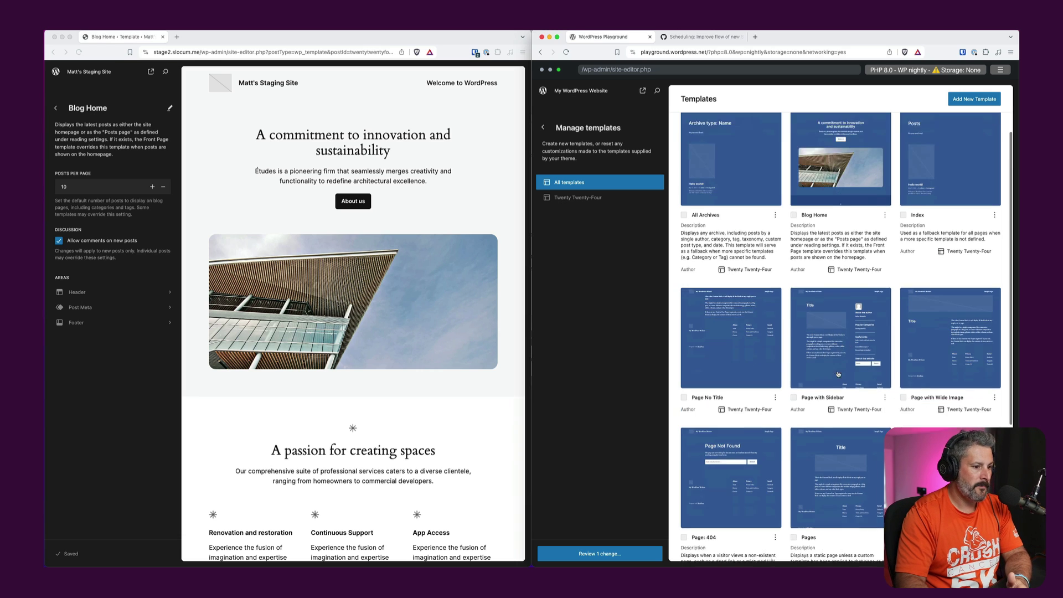
pyautogui.scroll(3, 894, 341)
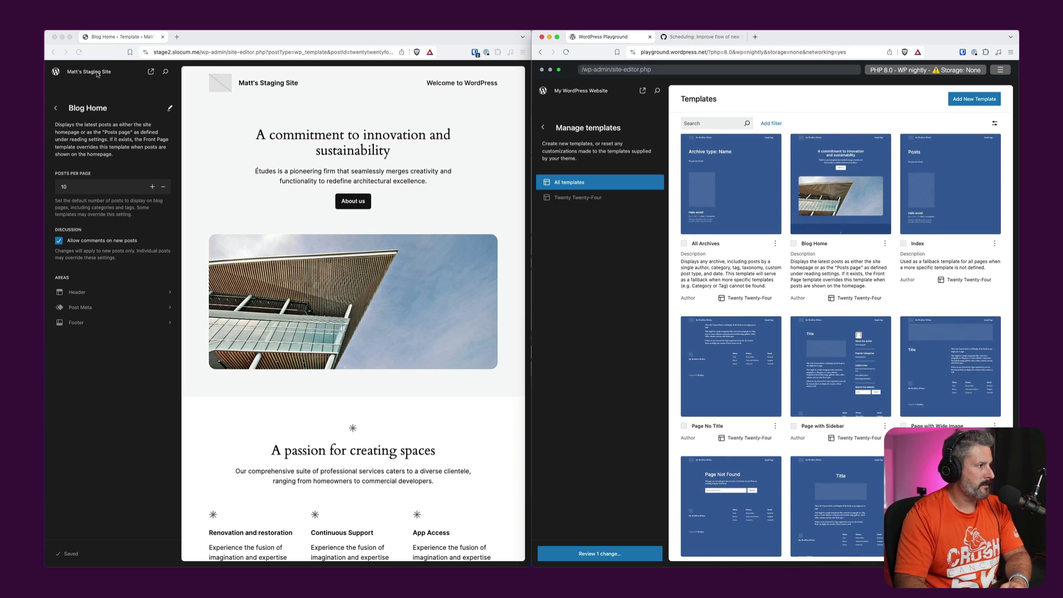
pyautogui.click(56, 109)
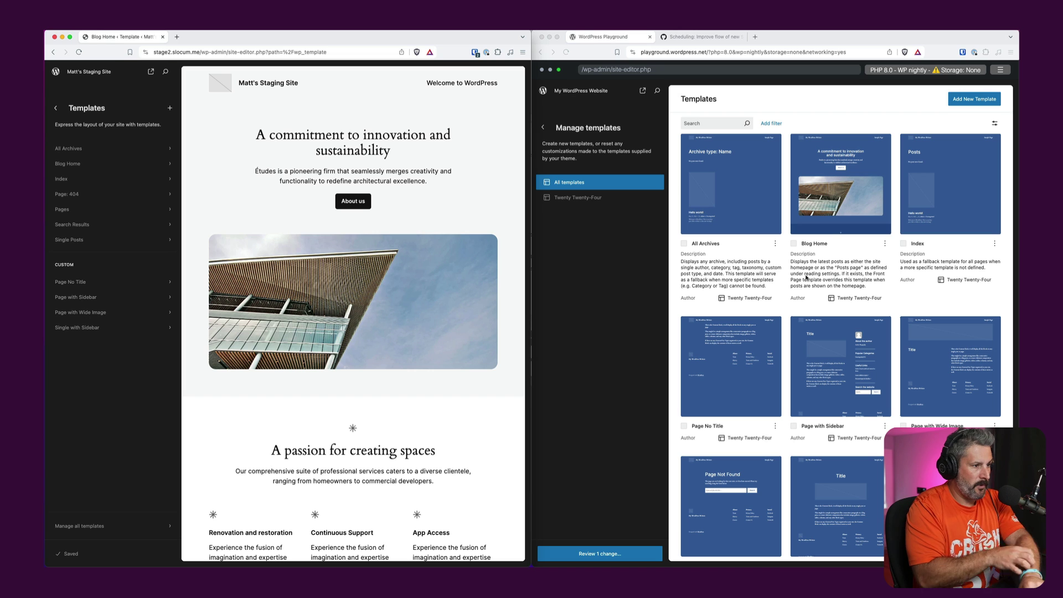
pyautogui.click(573, 198)
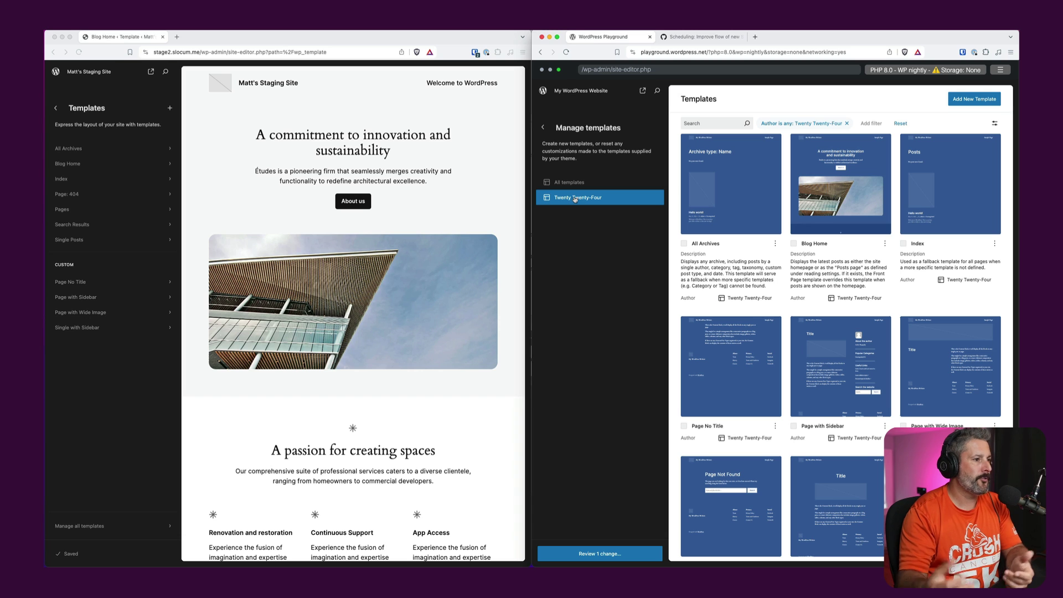
# Open the Patterns library in both editors, showing all patterns in the 6.5.3 editor.
pyautogui.click(543, 127)
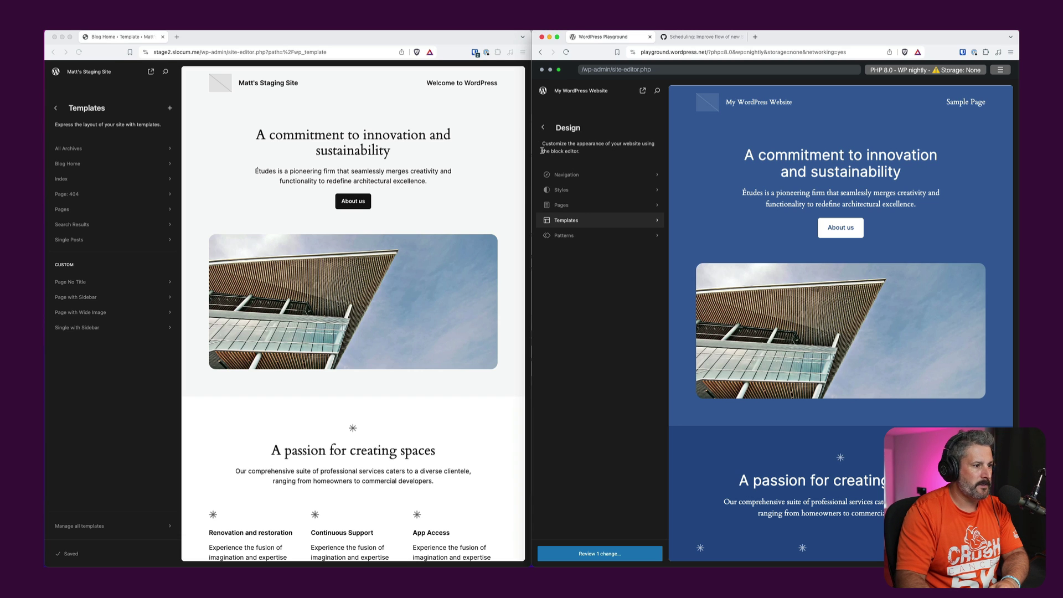
pyautogui.click(57, 110)
pyautogui.click(56, 110)
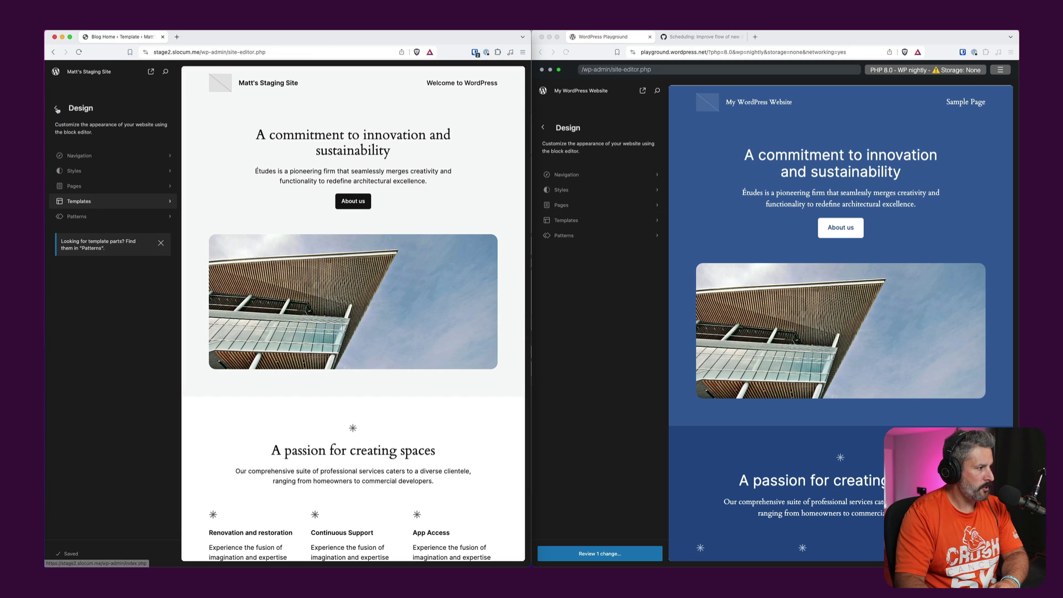
pyautogui.click(107, 217)
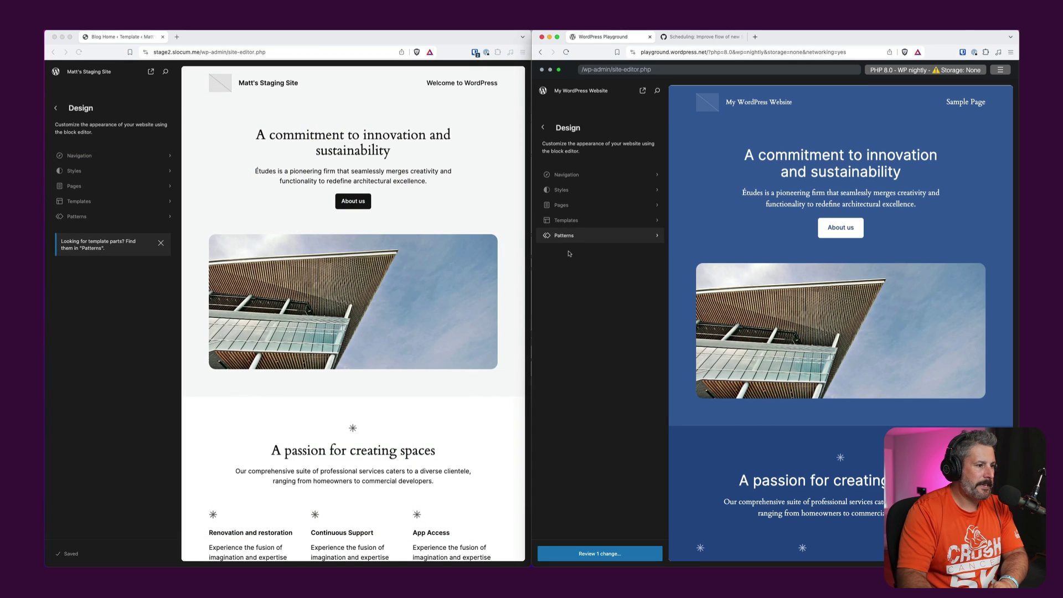
pyautogui.click(563, 235)
pyautogui.click(94, 218)
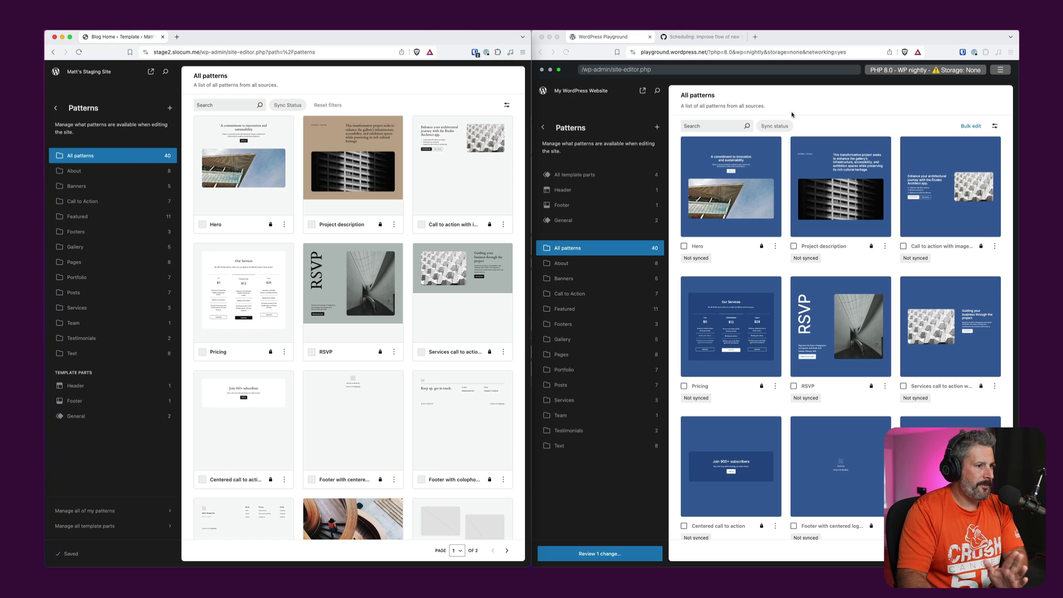
# Bulk-select all 20 nightly patterns and move them to the trash, then check the About filter.
pyautogui.click(970, 127)
pyautogui.click(970, 127)
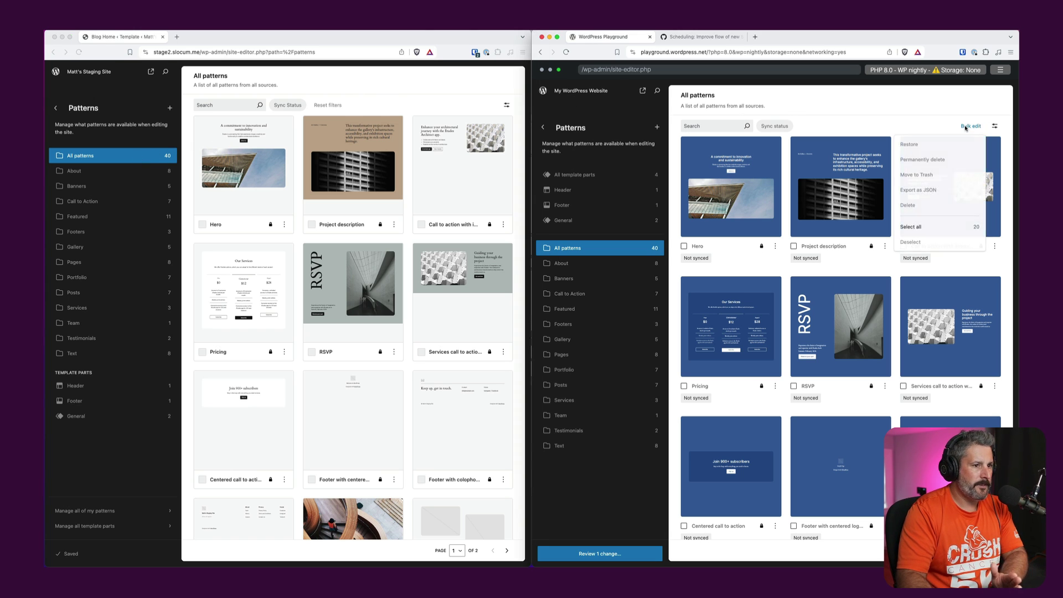
pyautogui.click(924, 225)
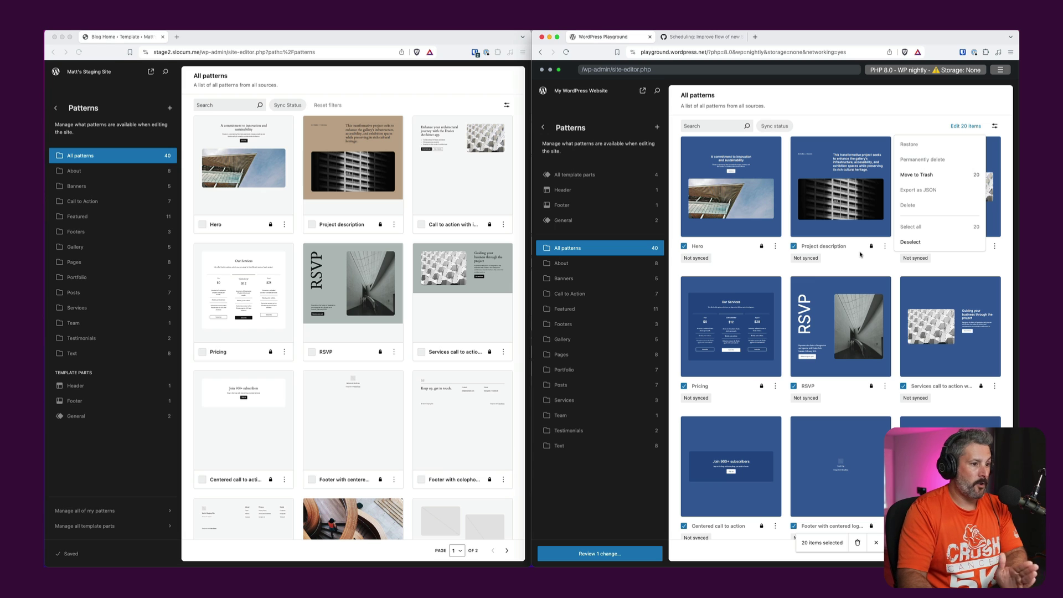
pyautogui.click(924, 176)
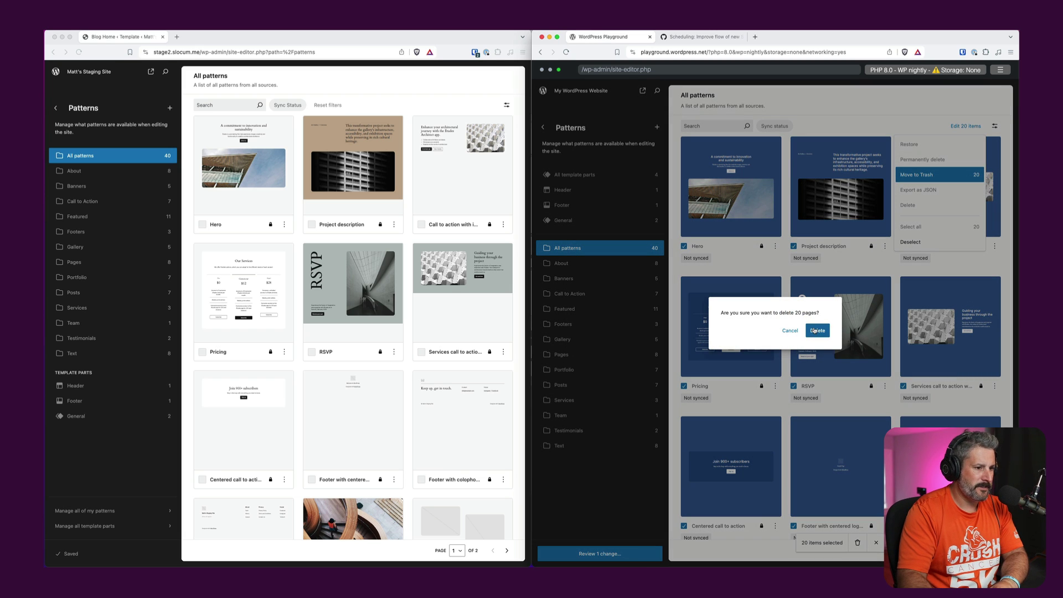
pyautogui.click(818, 331)
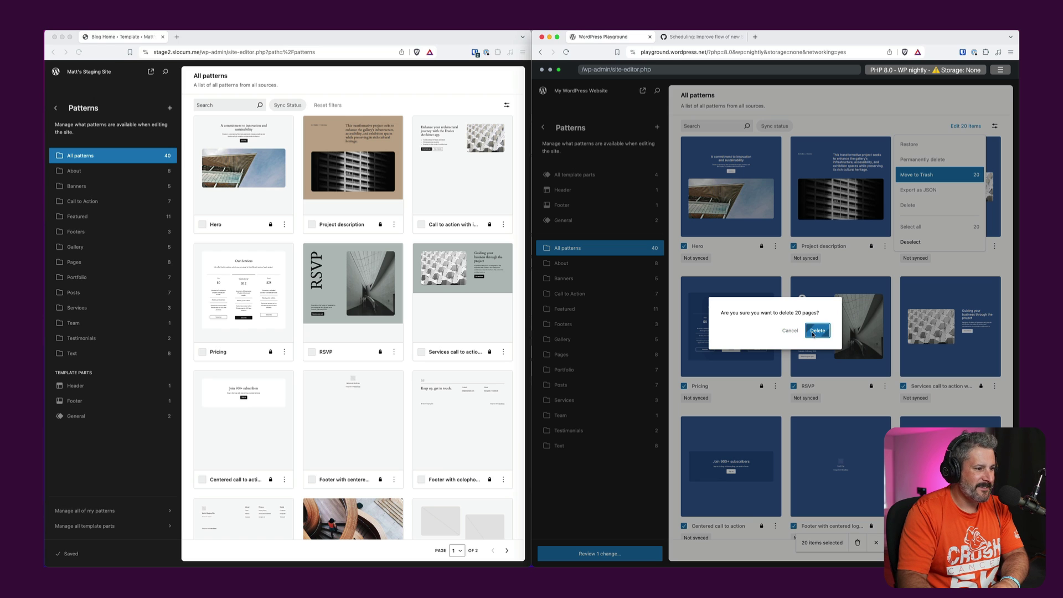
pyautogui.click(820, 331)
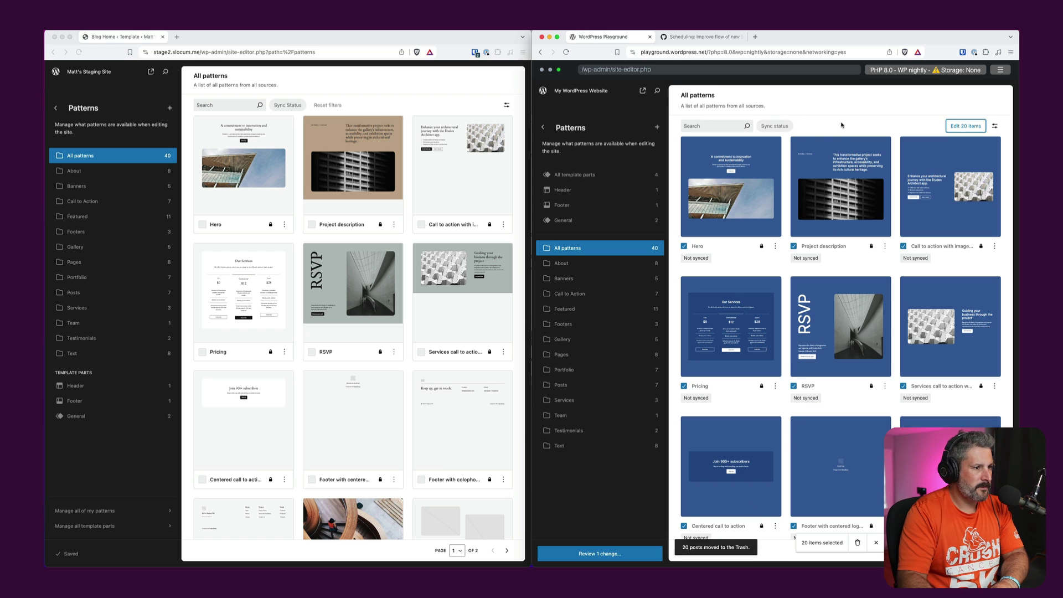
pyautogui.click(593, 265)
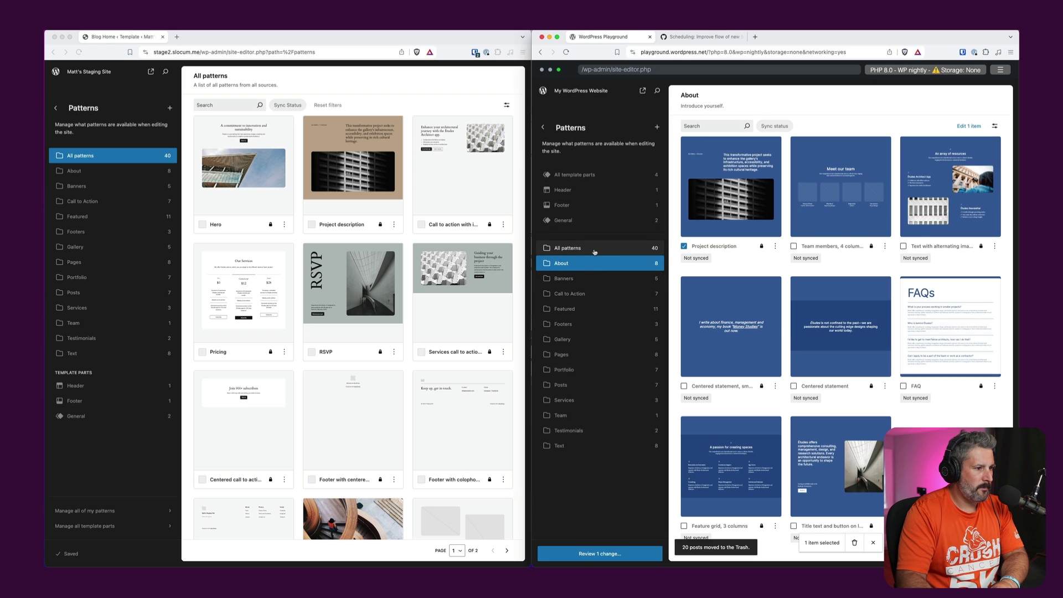
pyautogui.click(594, 250)
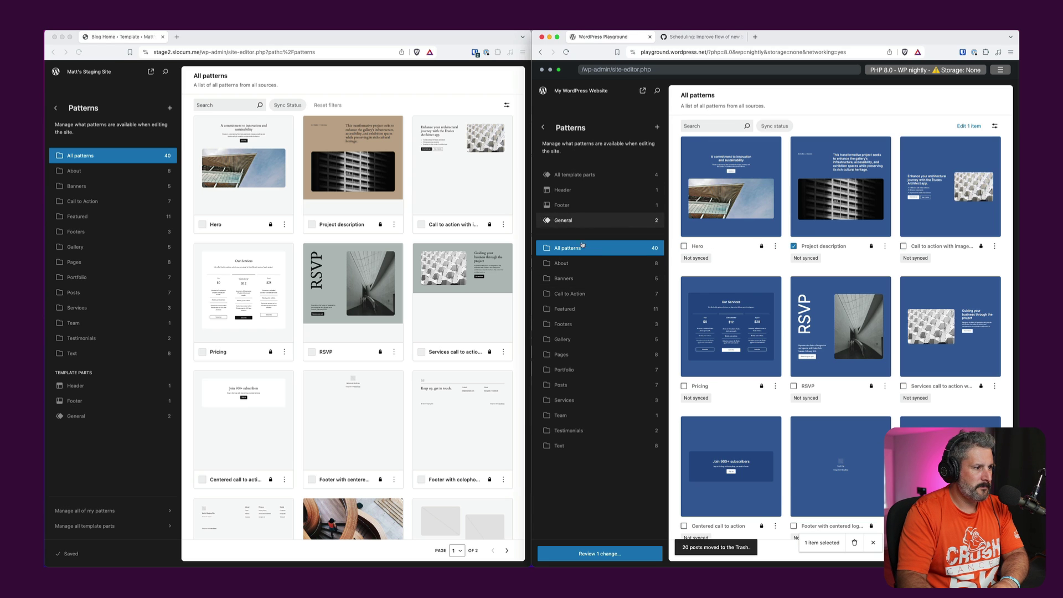
# Save the pending nightly site change and view the nightly site's front end.
pyautogui.click(620, 556)
pyautogui.click(735, 273)
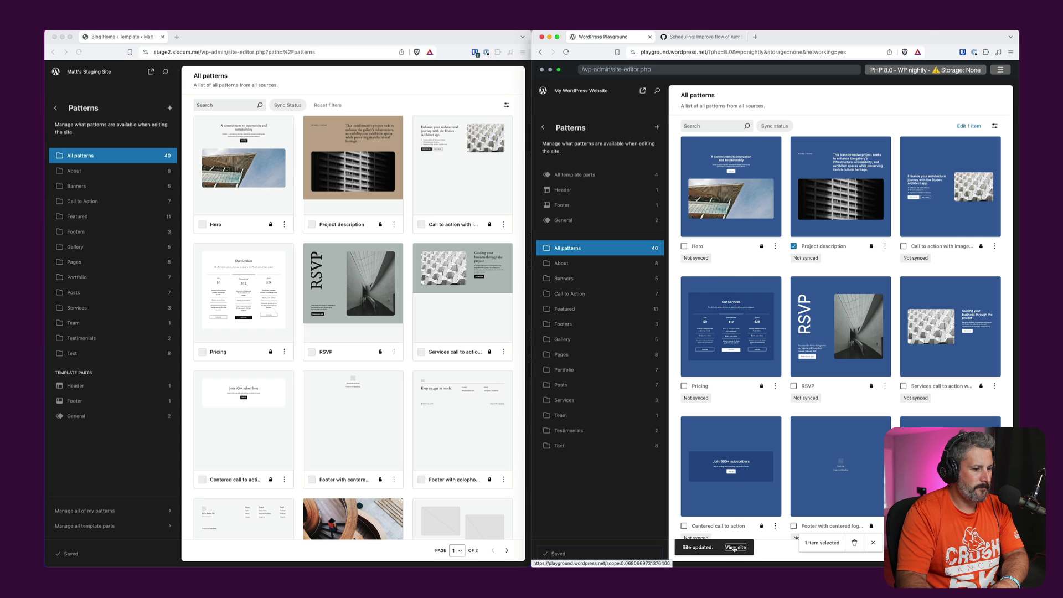
pyautogui.click(734, 547)
# Go back to the nightly patterns page and take the 6.5.3 editor out to its Dashboard.
pyautogui.scroll(-10, 699, 513)
pyautogui.scroll(-5, 699, 513)
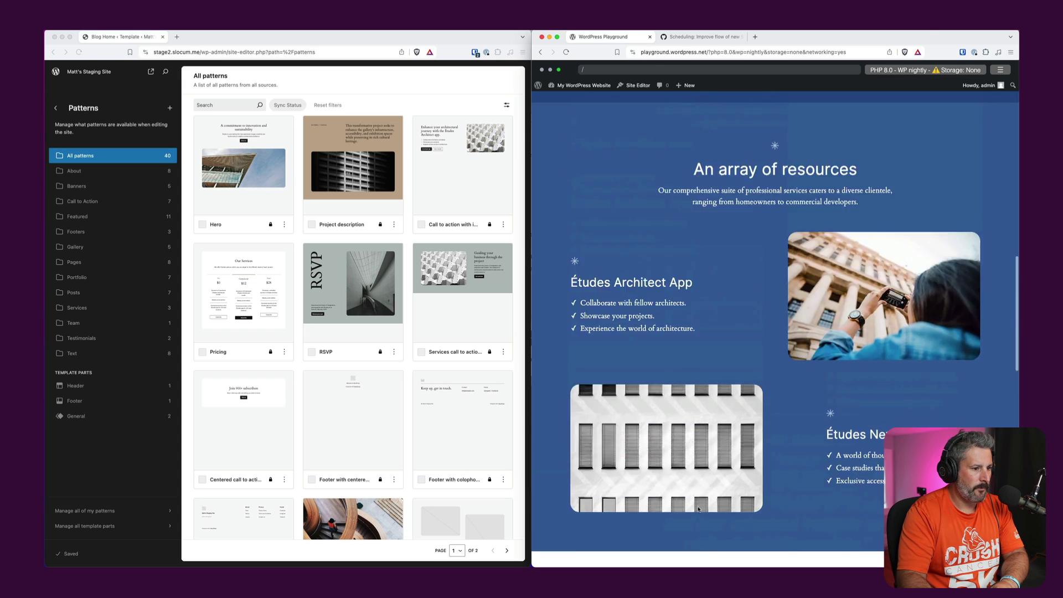
pyautogui.scroll(20, 607, 306)
pyautogui.press('super+bracketleft')
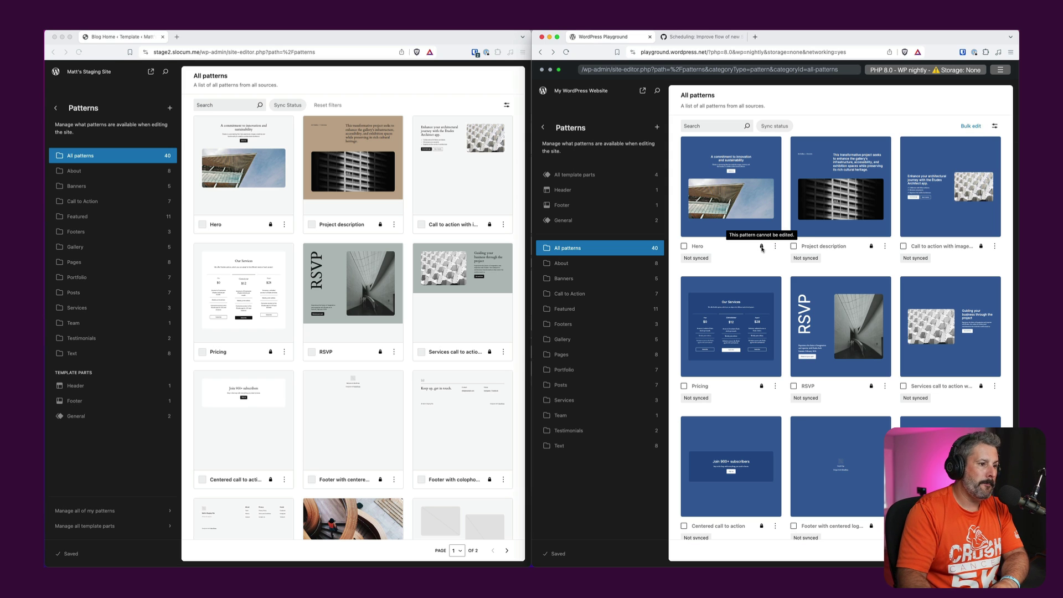
pyautogui.click(59, 111)
pyautogui.click(58, 109)
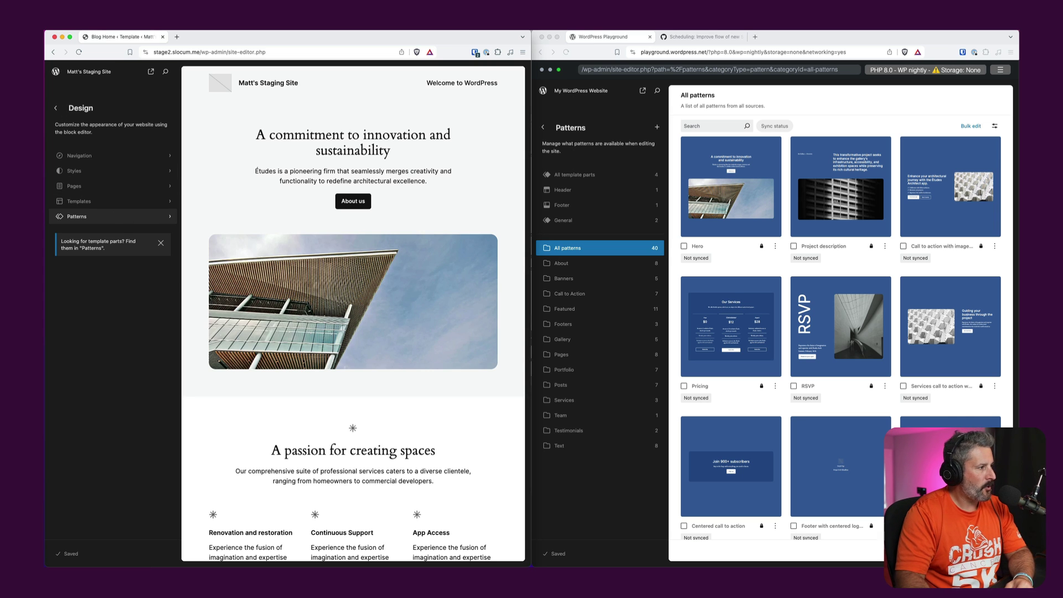
pyautogui.click(56, 108)
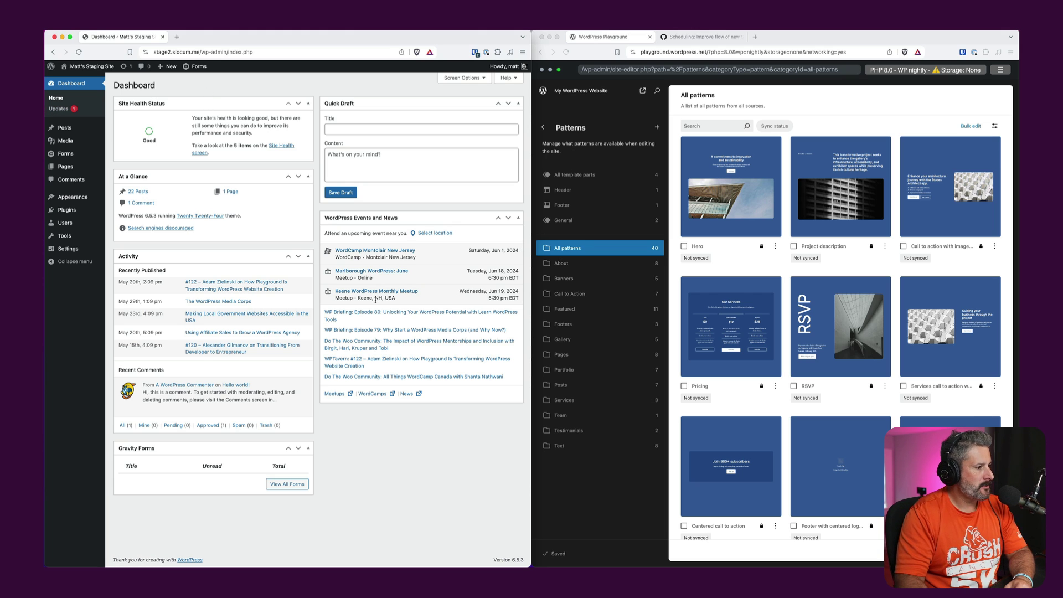
# Take the nightly editor back to Design, then bring up the Gutenberg scheduling issue tab.
pyautogui.click(598, 107)
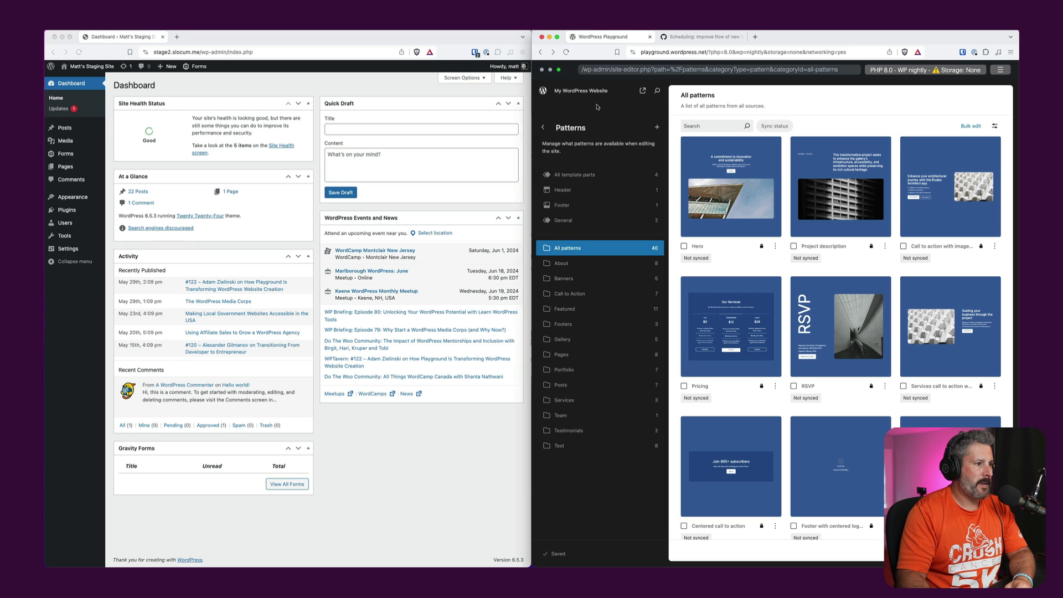
pyautogui.click(542, 127)
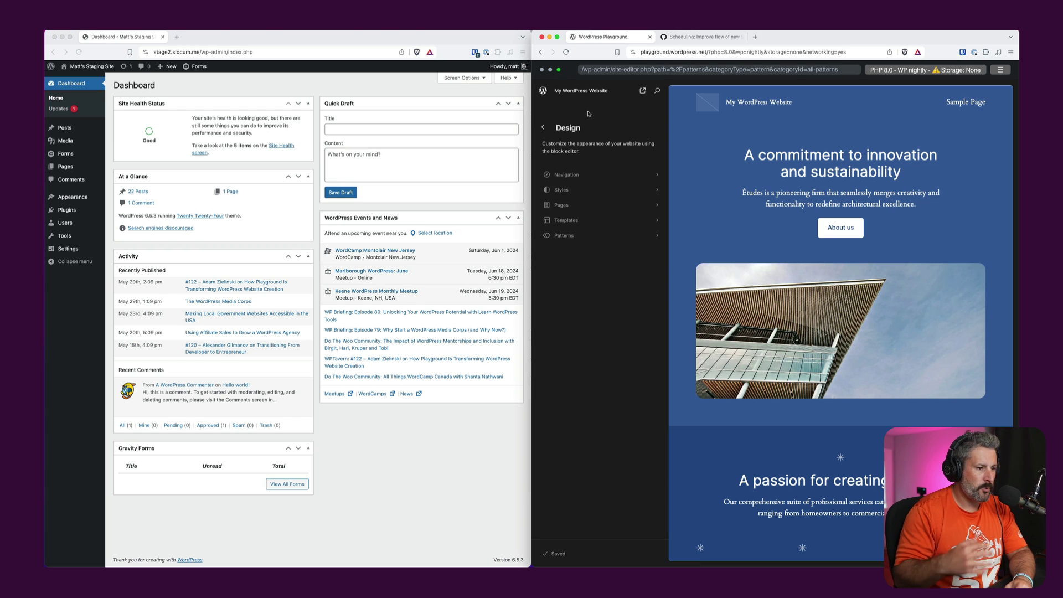
pyautogui.click(543, 128)
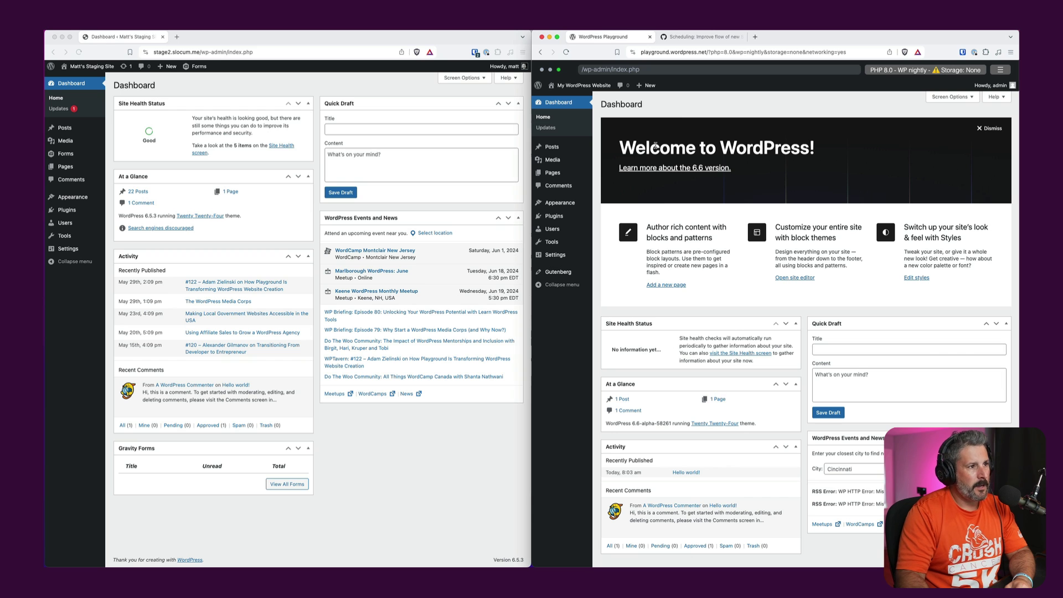
pyautogui.click(697, 37)
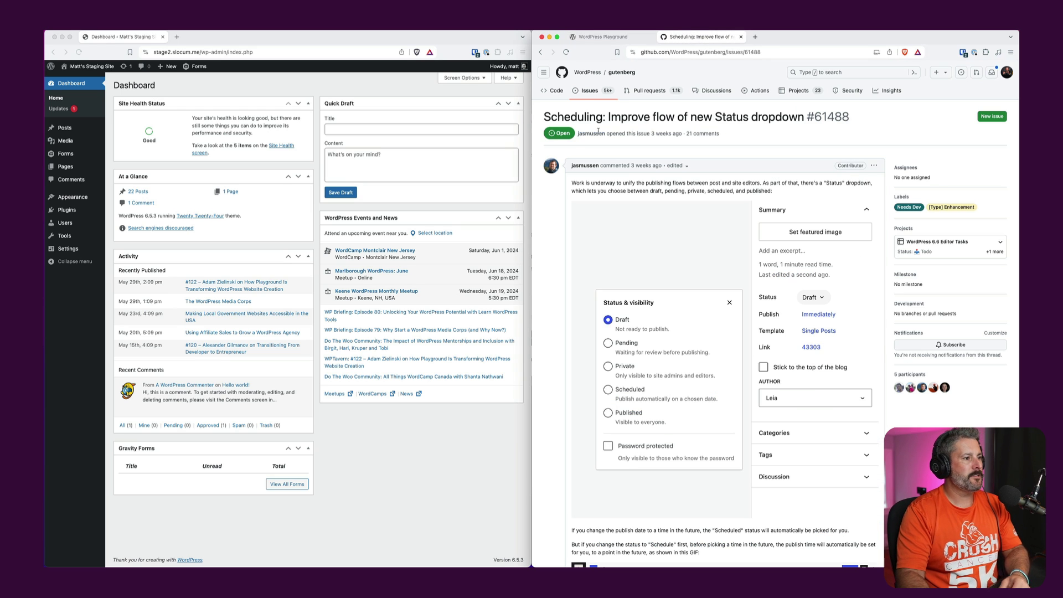
# Maximise the GitHub issue #61488 window and scroll through its Status chip diagrams.
pyautogui.doubleClick(532, 125)
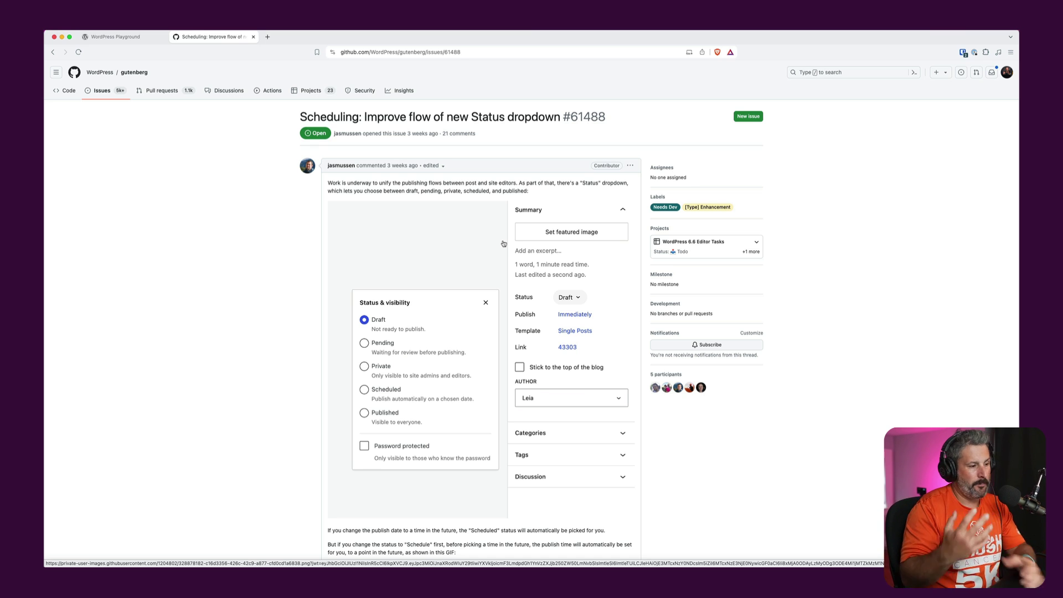
pyautogui.scroll(-4, 553, 246)
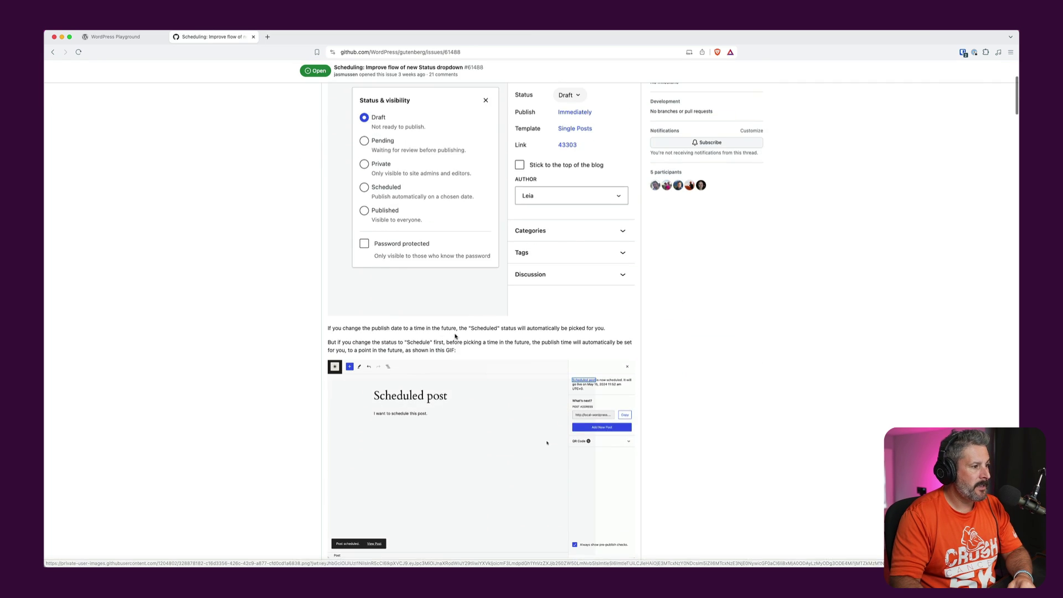
pyautogui.scroll(4, 607, 247)
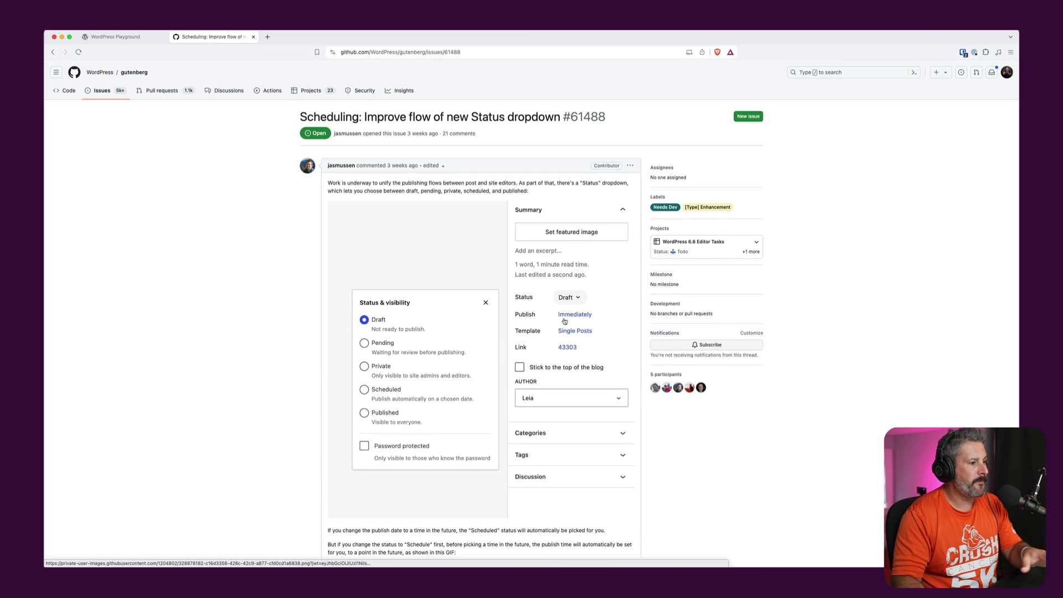
pyautogui.scroll(-1, 567, 320)
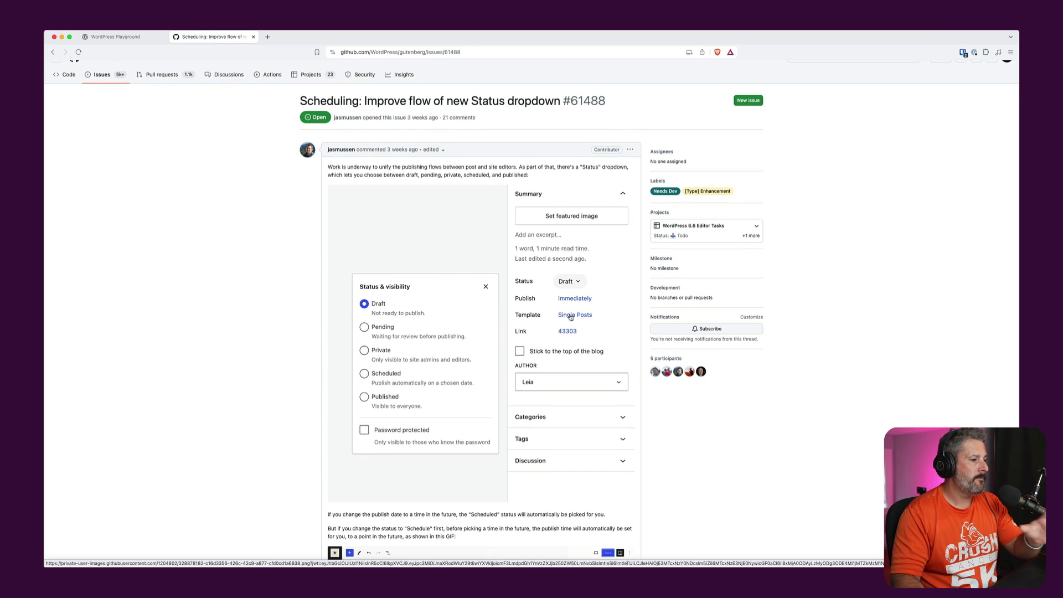
pyautogui.scroll(-2, 540, 327)
pyautogui.scroll(-15, 540, 327)
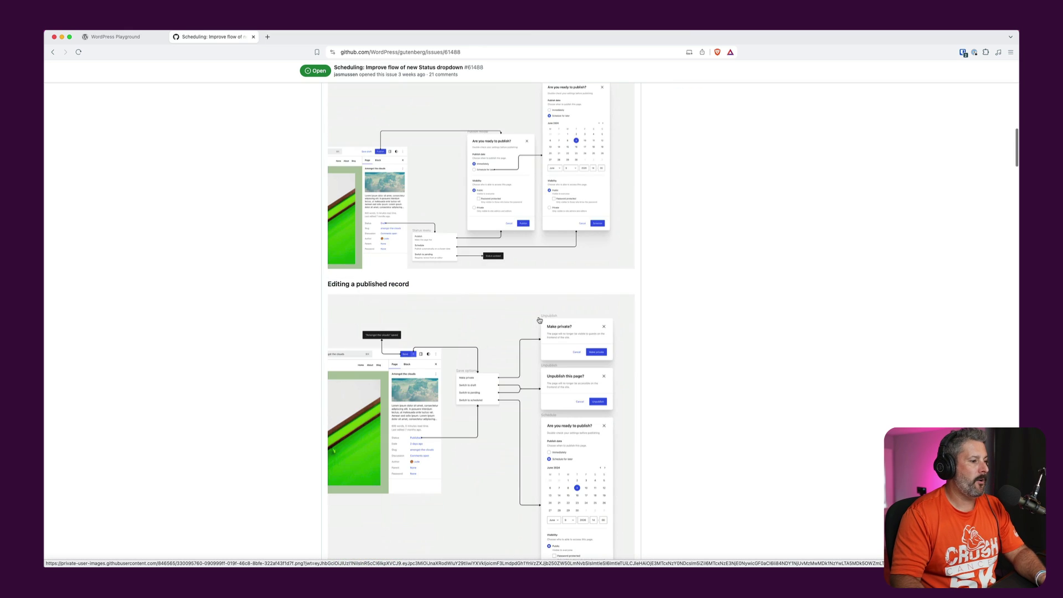
pyautogui.scroll(-2, 538, 321)
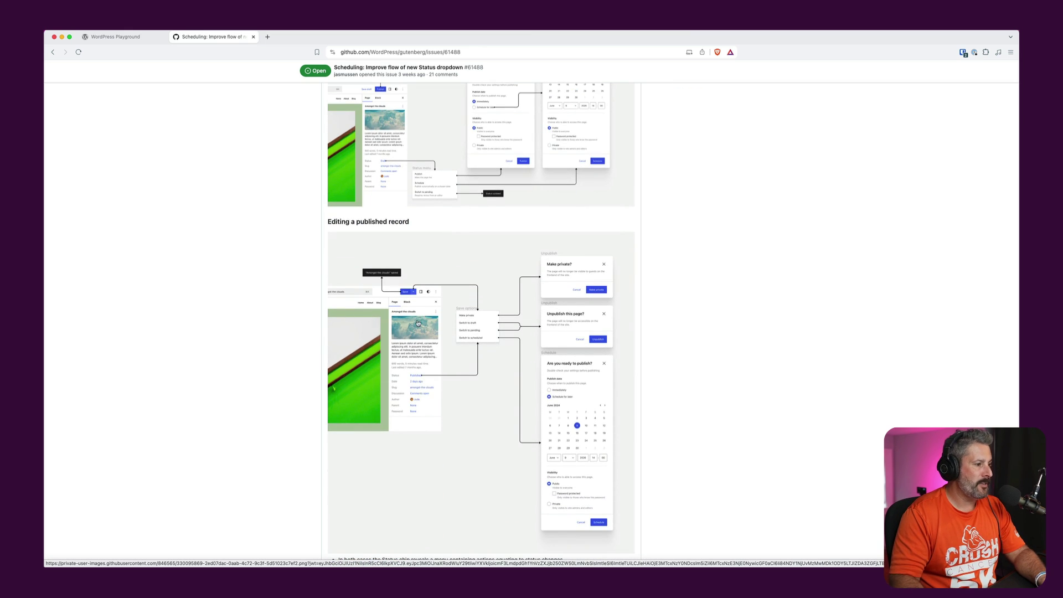
pyautogui.scroll(-2, 400, 353)
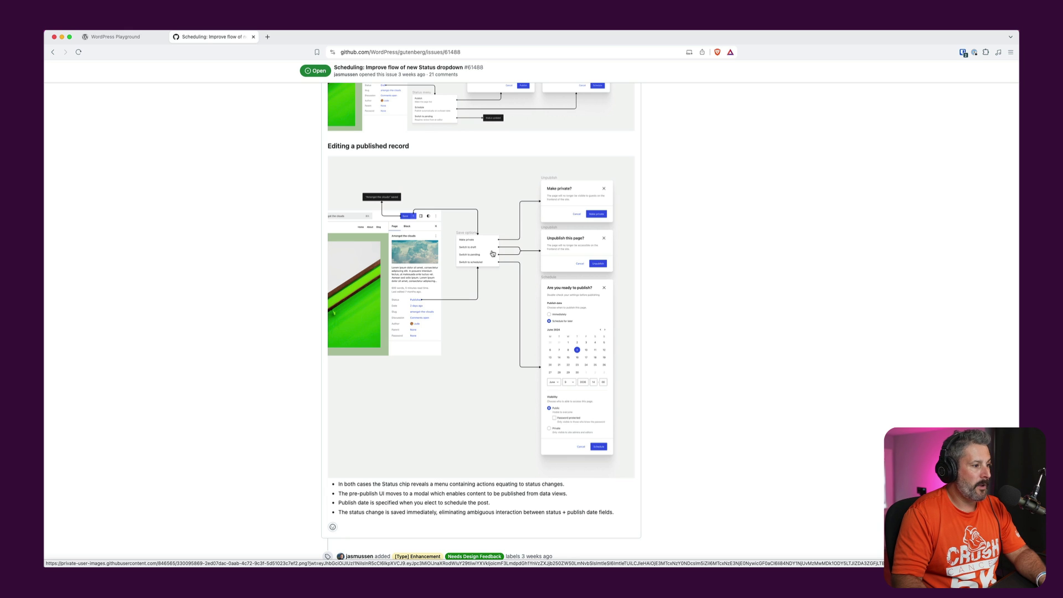
pyautogui.scroll(-12, 521, 349)
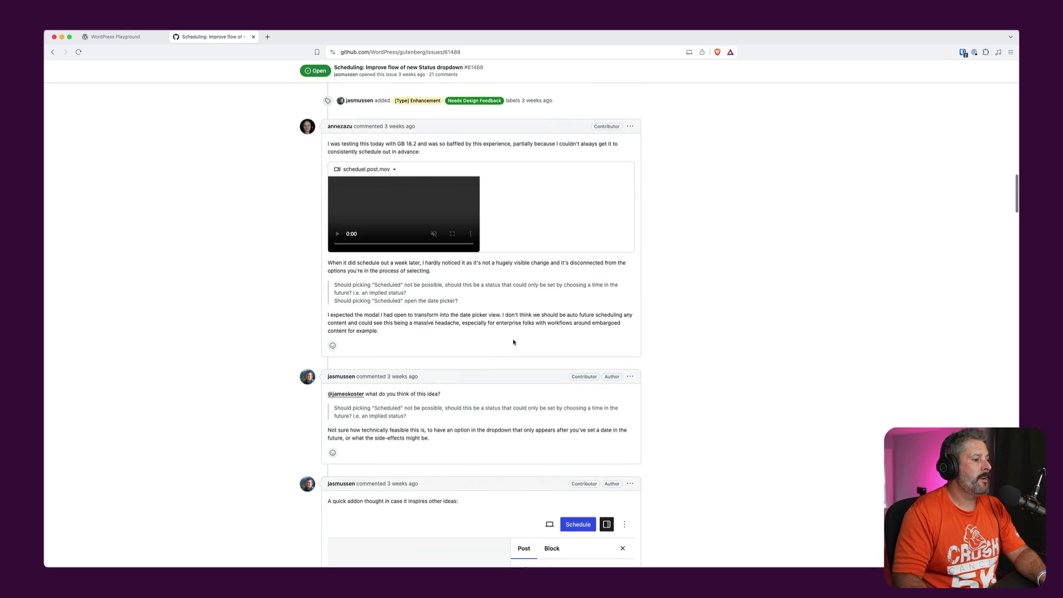
pyautogui.scroll(-6, 512, 339)
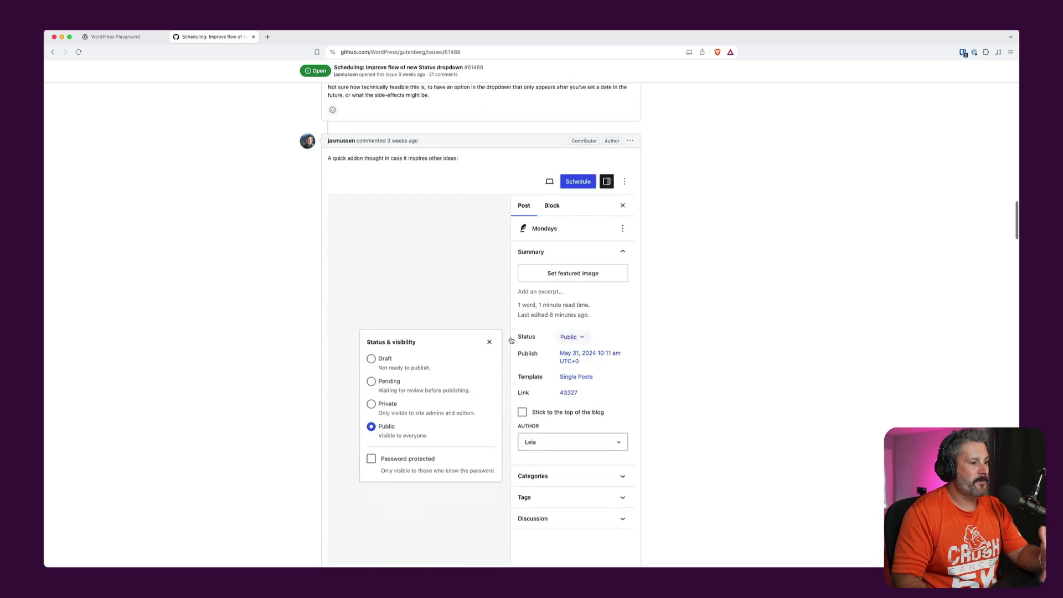
pyautogui.scroll(-10, 512, 341)
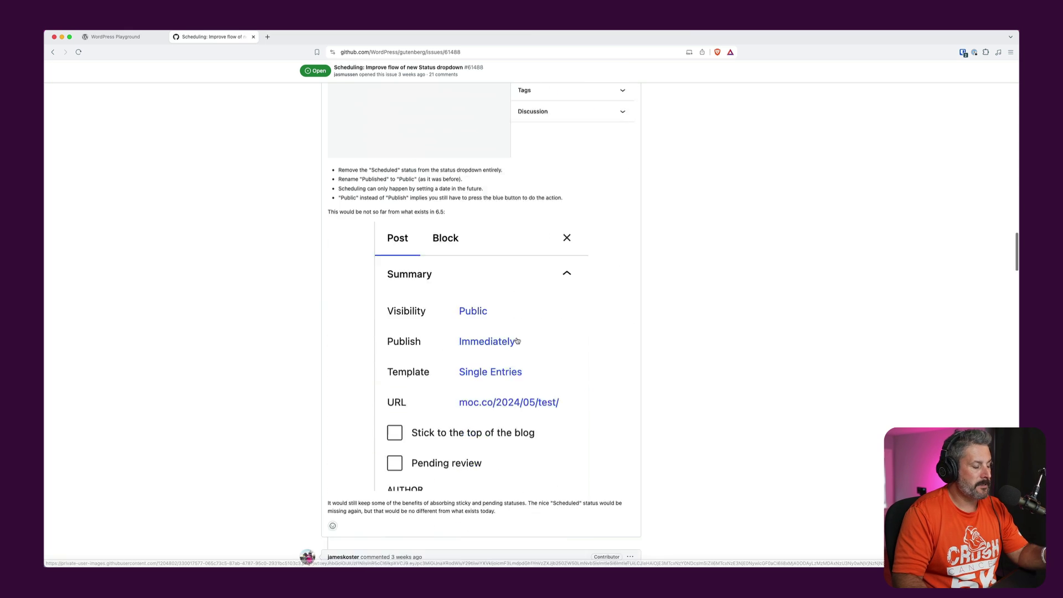
pyautogui.scroll(-13, 519, 340)
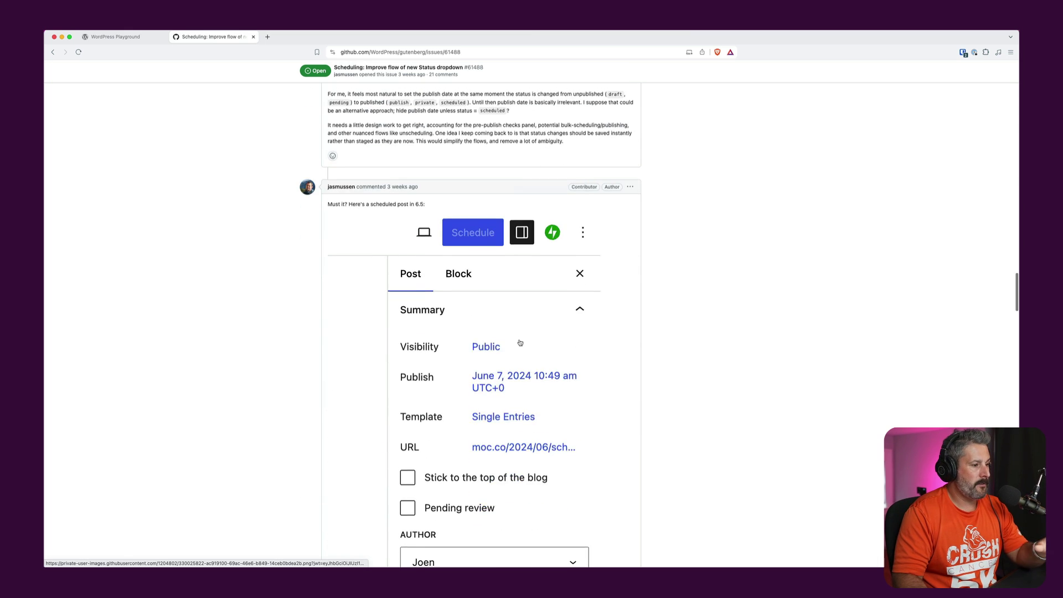
pyautogui.scroll(-15, 520, 343)
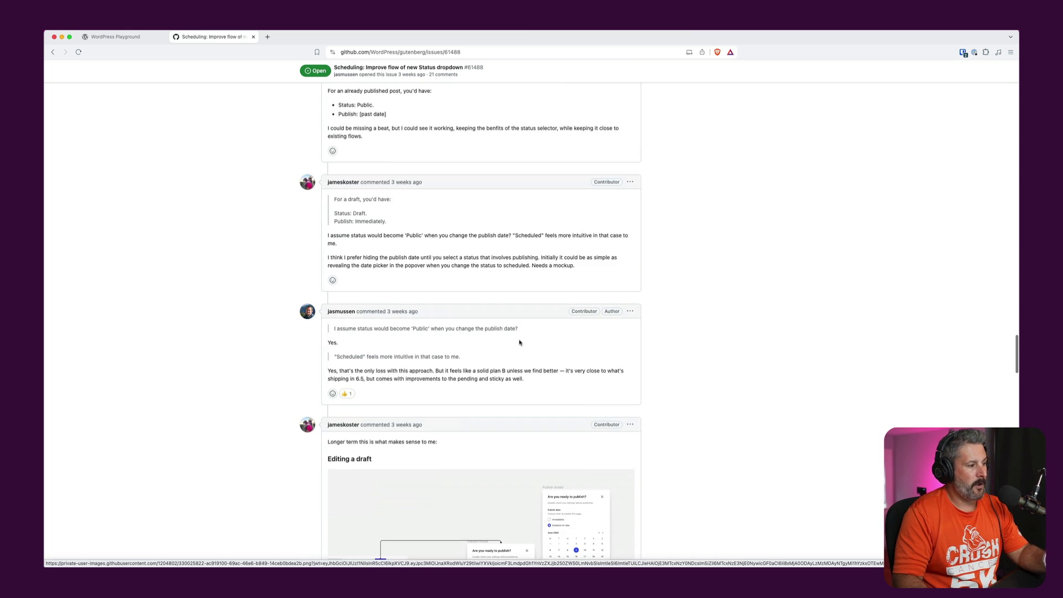
pyautogui.scroll(-15, 520, 343)
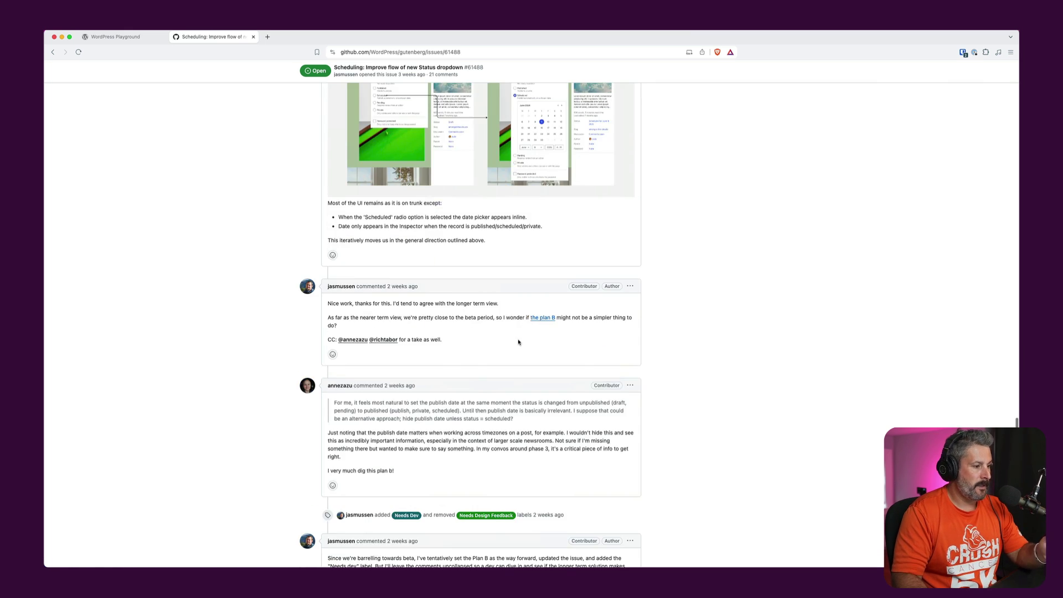
pyautogui.scroll(-7, 519, 340)
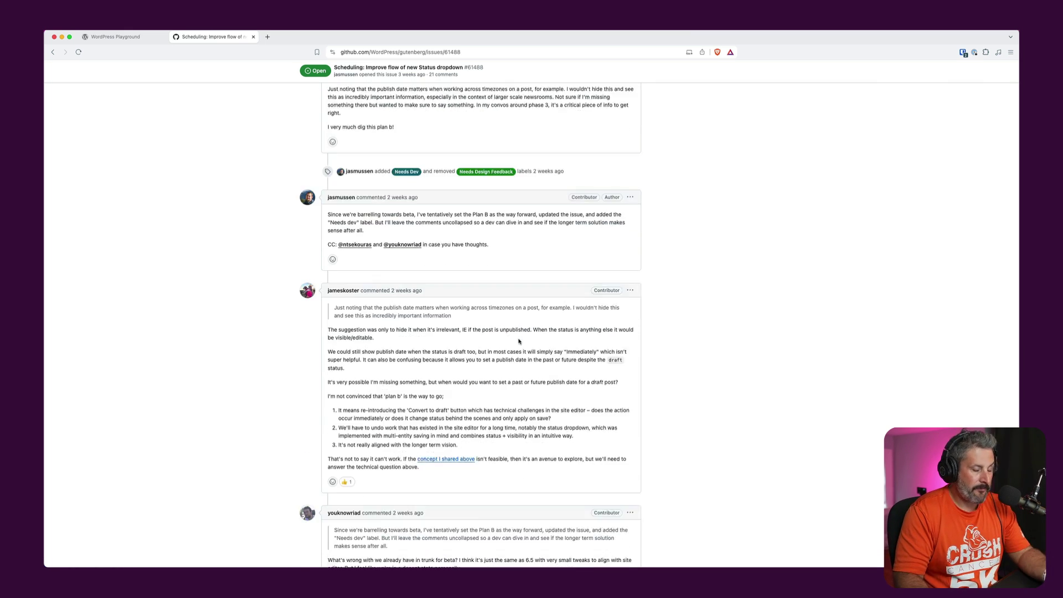
pyautogui.scroll(-10, 518, 341)
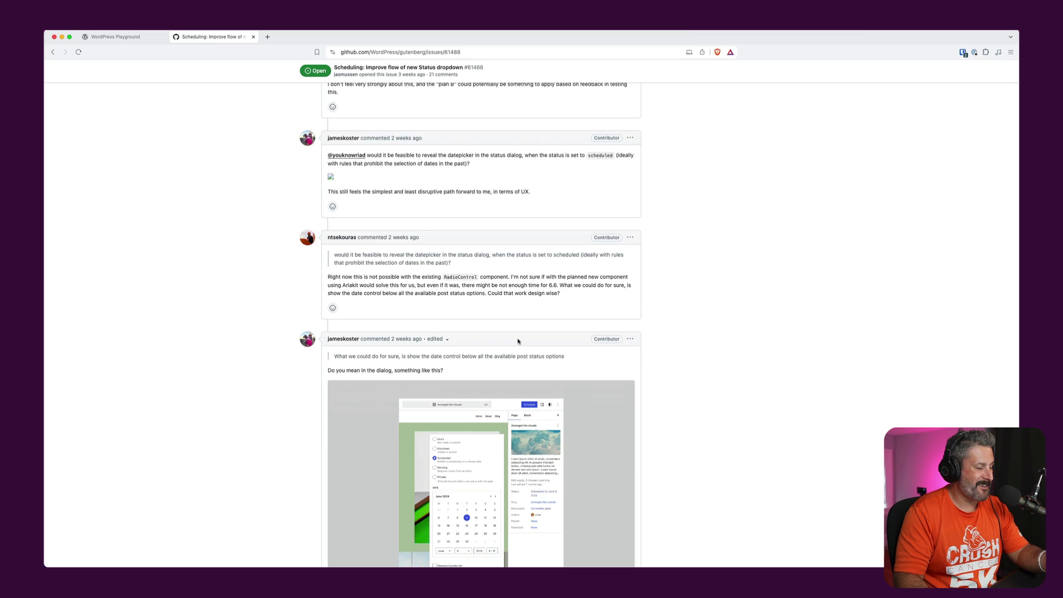
pyautogui.scroll(-4, 517, 343)
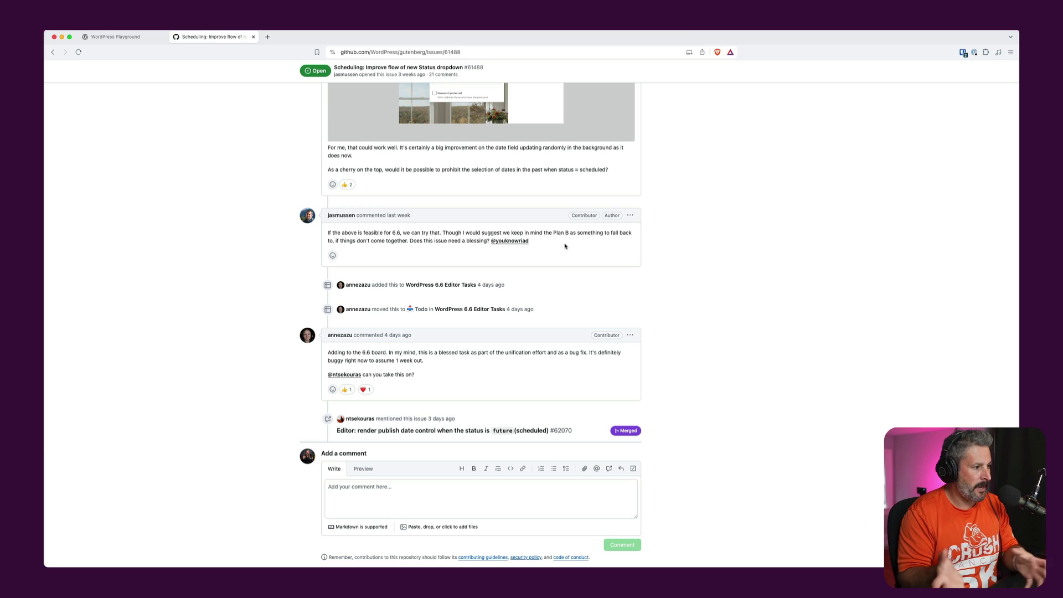
pyautogui.scroll(15, 425, 190)
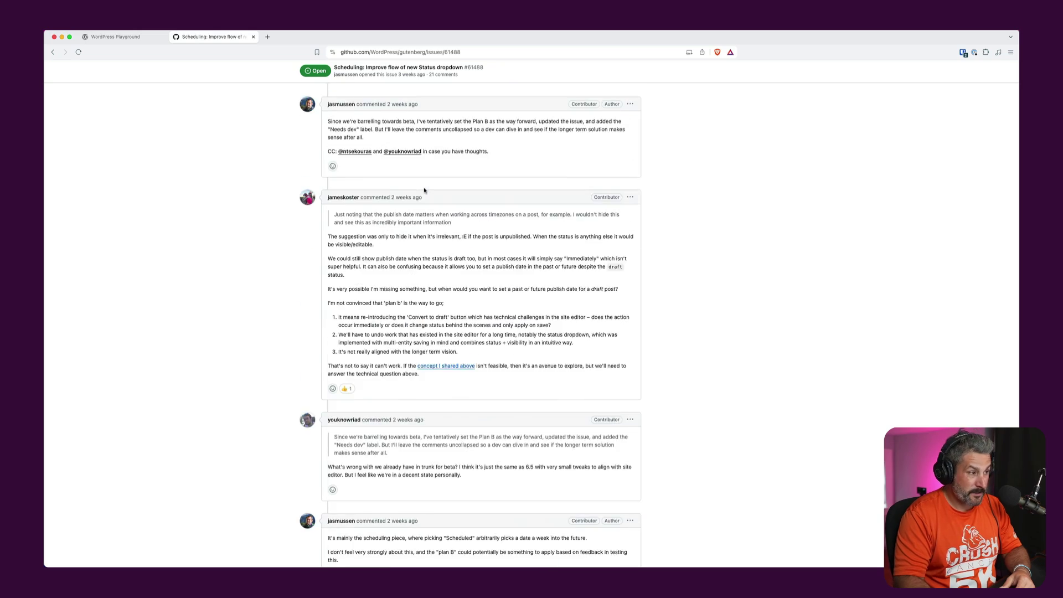
pyautogui.scroll(20, 425, 190)
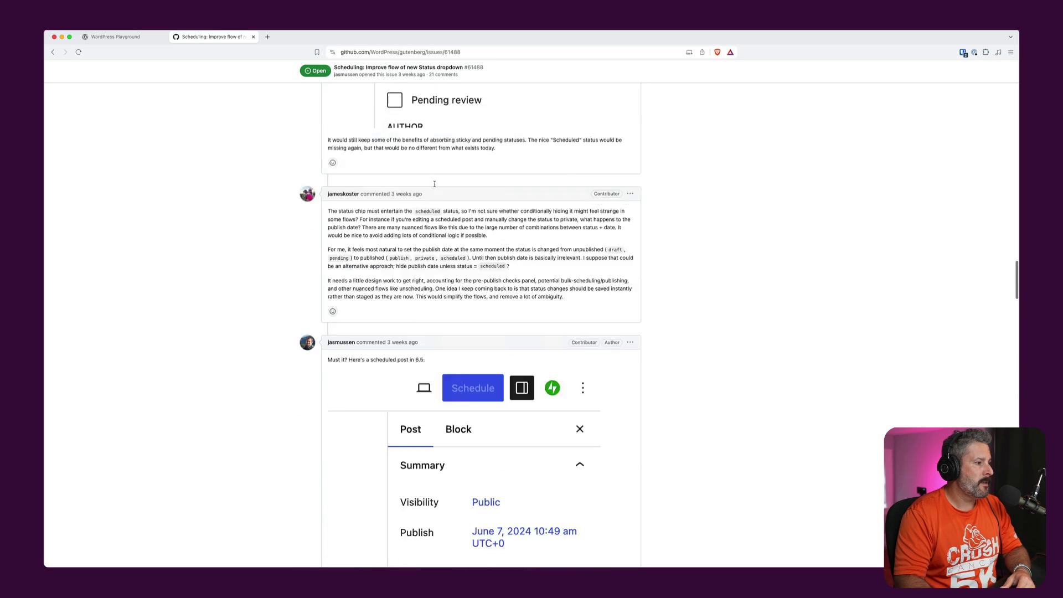
pyautogui.scroll(20, 437, 183)
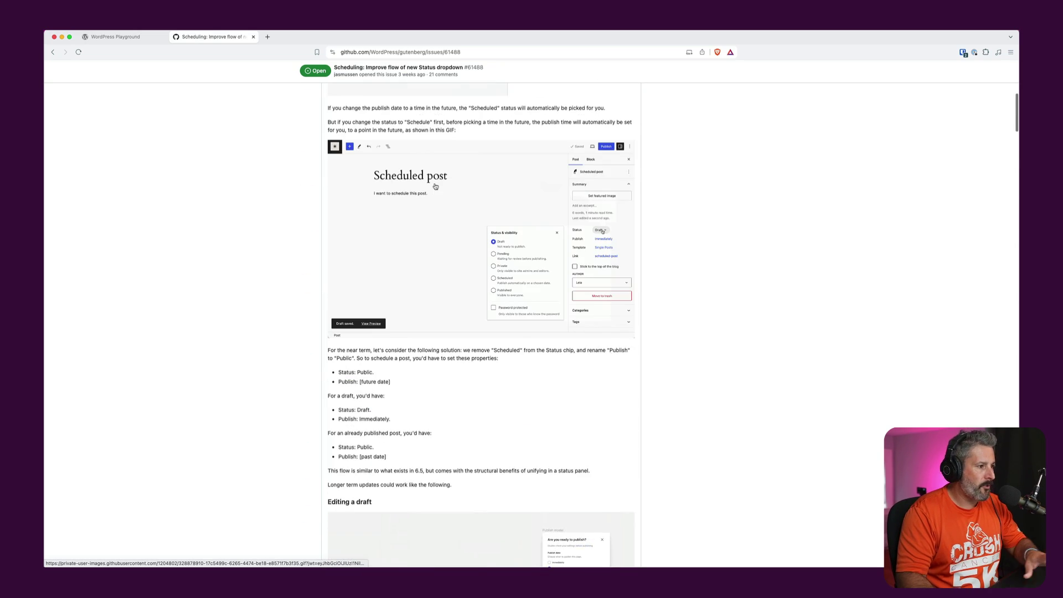
pyautogui.scroll(5, 435, 183)
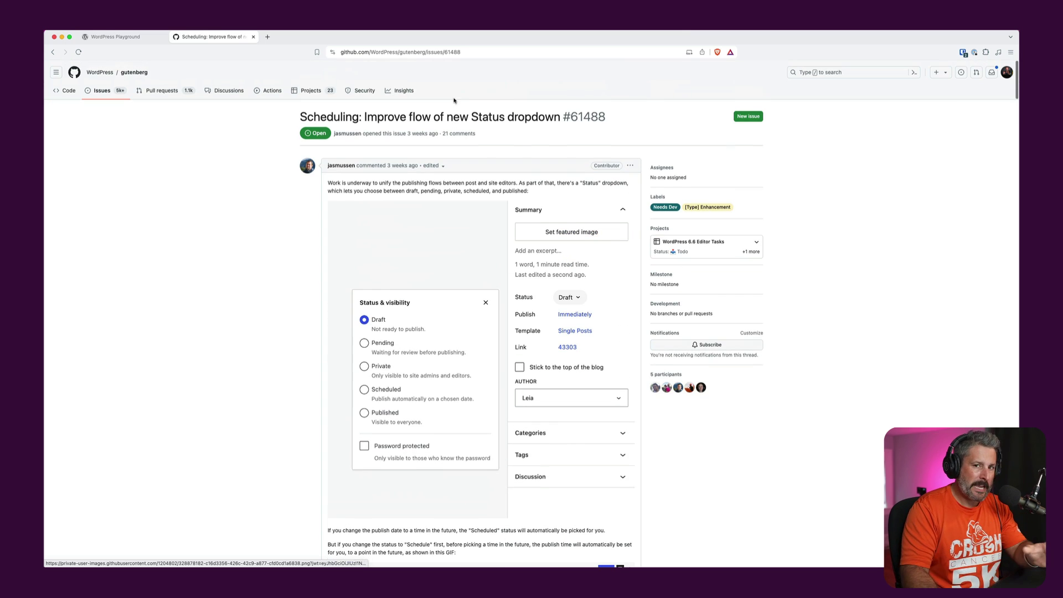
# Glance back at the GitHub issue, then settle on the WordPress Playground Dashboard tab.
pyautogui.click(123, 40)
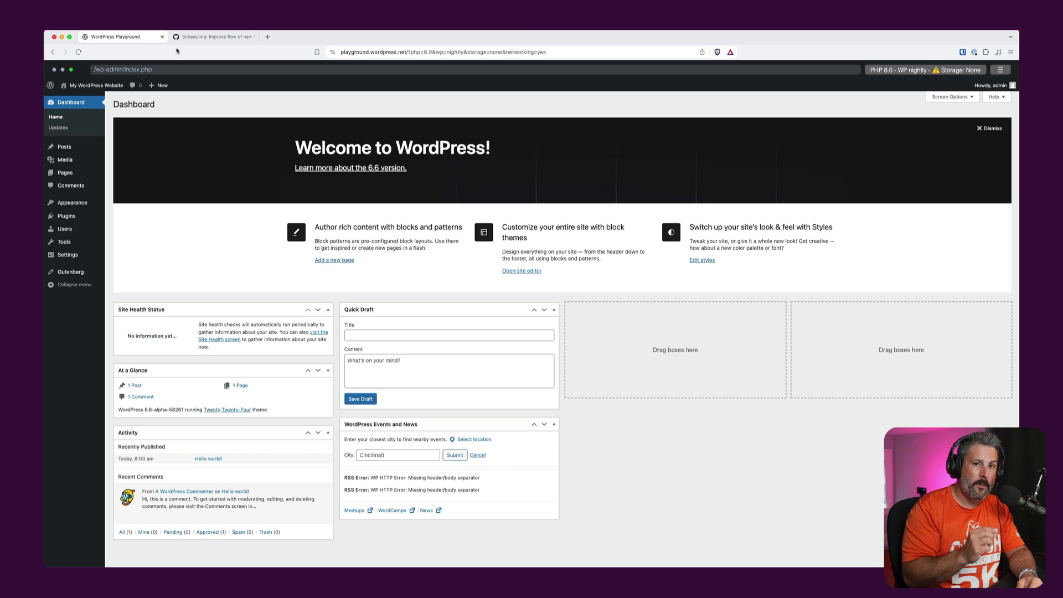
pyautogui.click(192, 39)
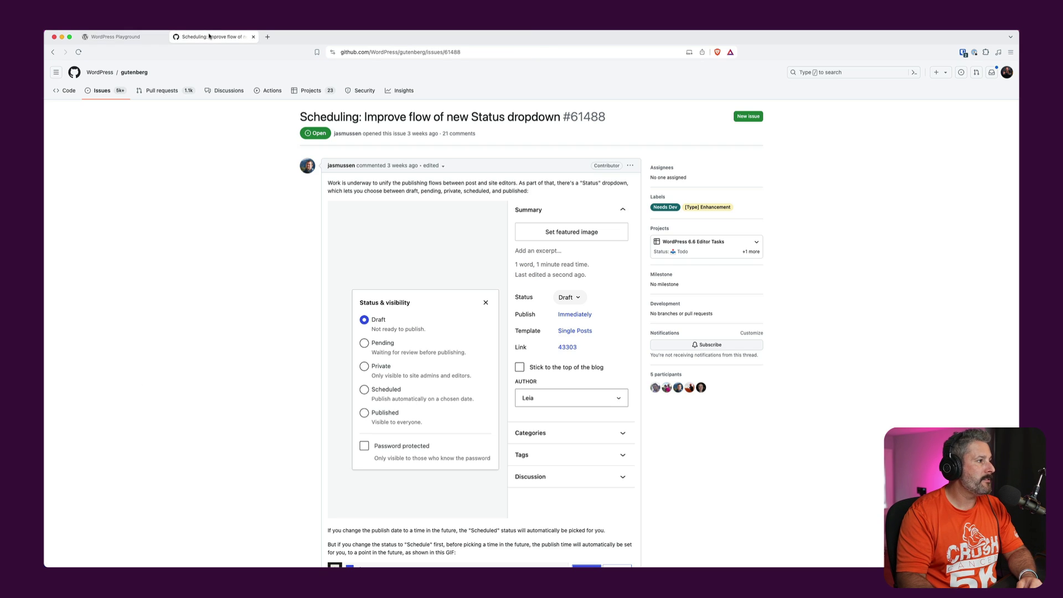
pyautogui.scroll(-5, 304, 242)
pyautogui.scroll(5, 304, 242)
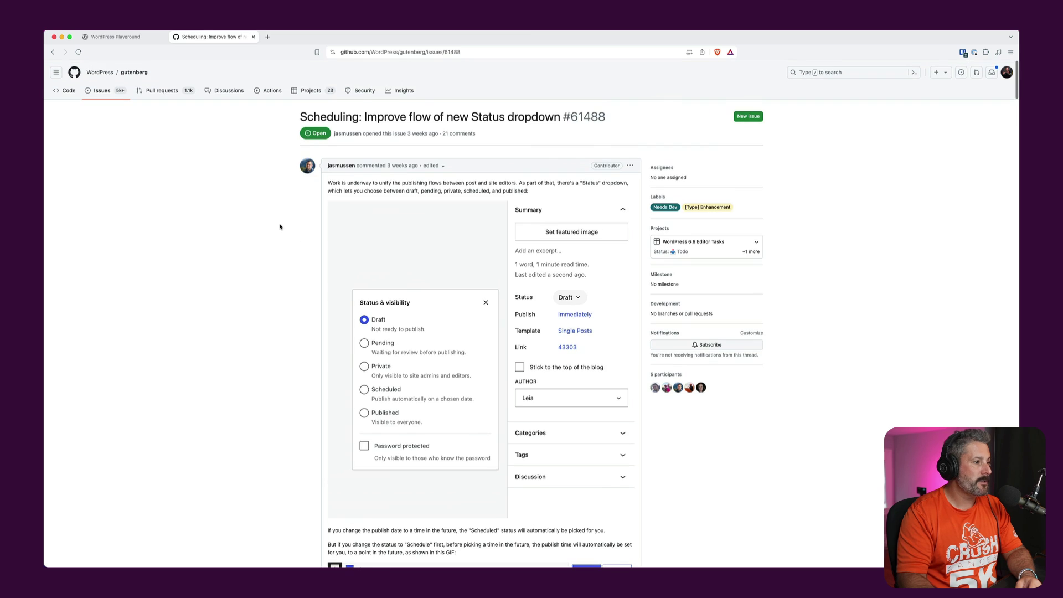
pyautogui.click(135, 35)
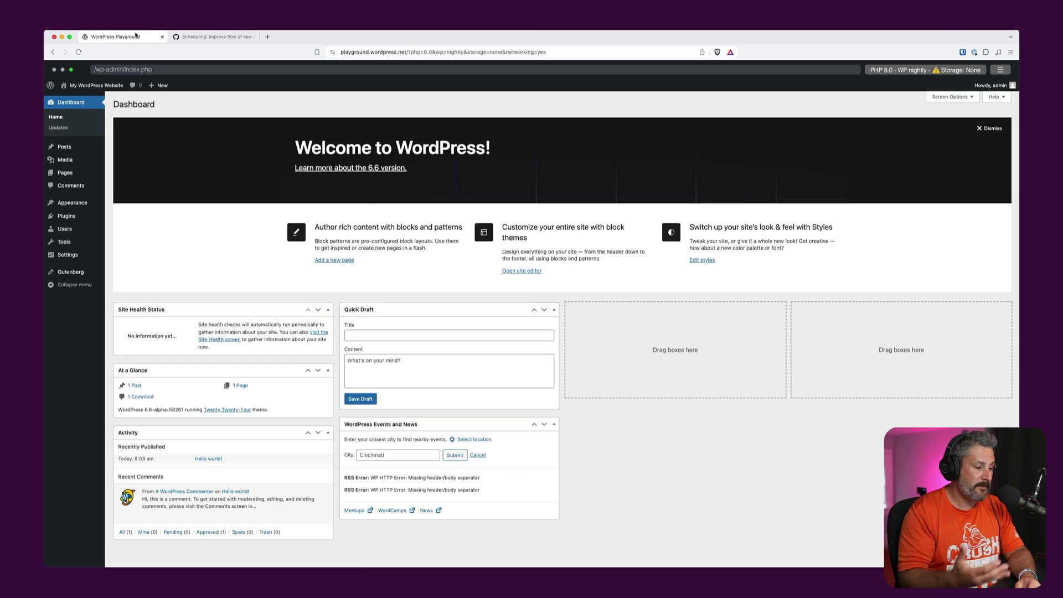